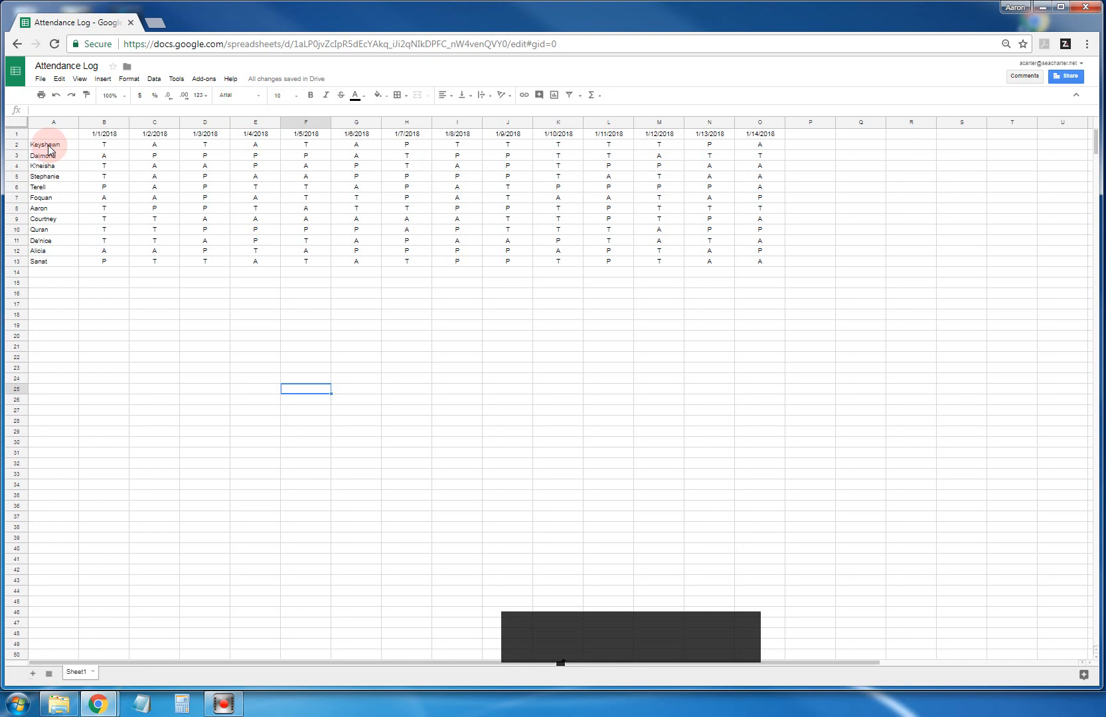
pyautogui.click(809, 143)
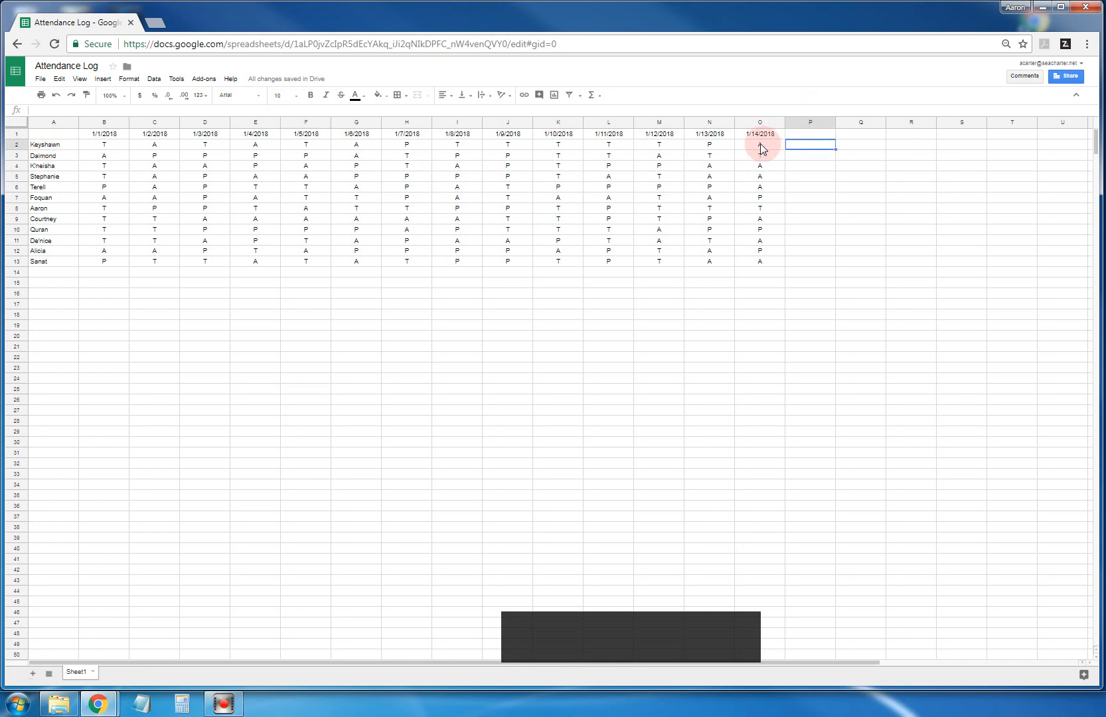
pyautogui.click(739, 145)
pyautogui.moveTo(740, 146); pyautogui.dragTo(111, 151)
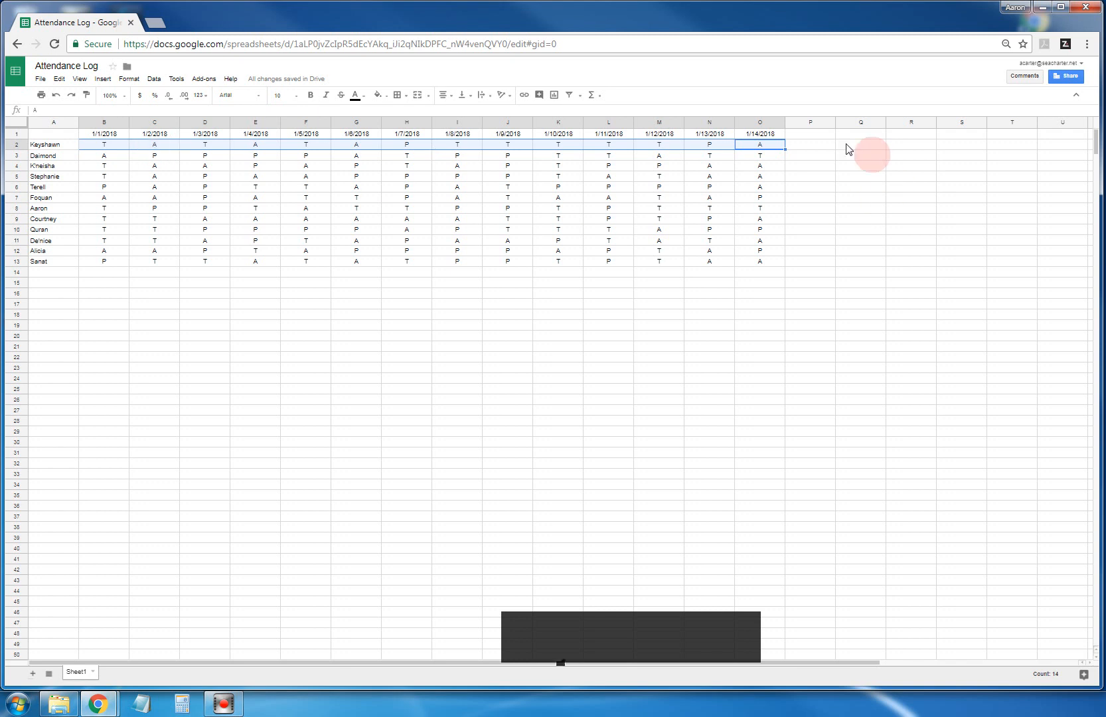
# Fill the empty cells P1:R13 beside the attendance records with light green
pyautogui.moveTo(796, 135); pyautogui.dragTo(912, 258)
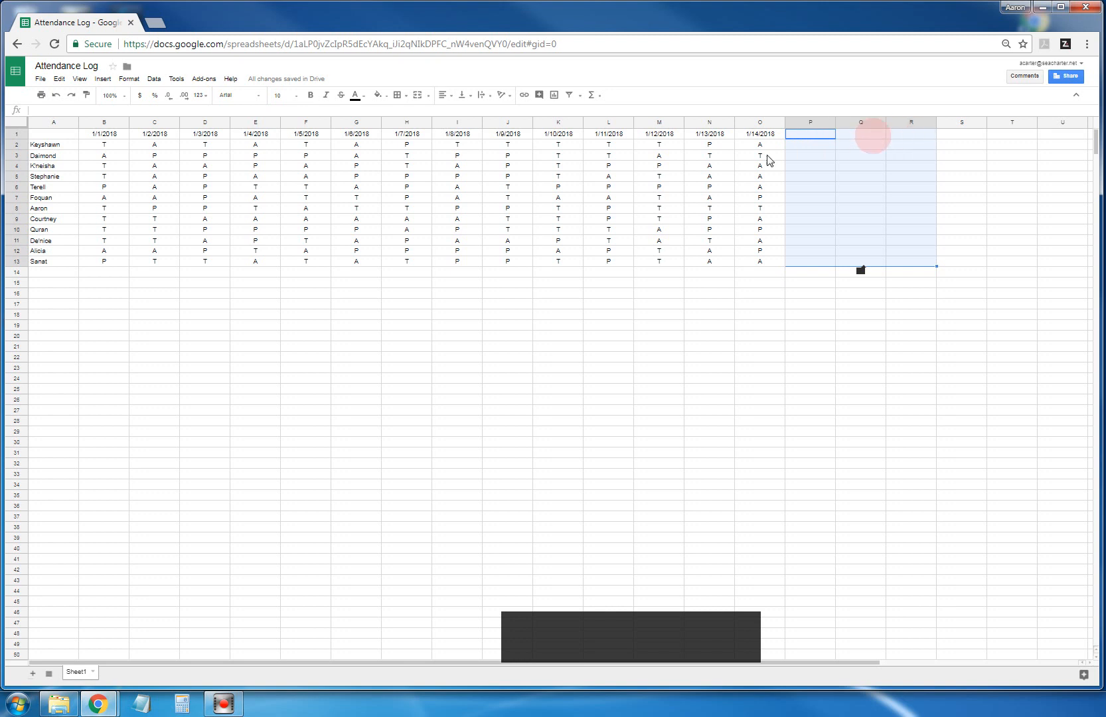
pyautogui.click(385, 98)
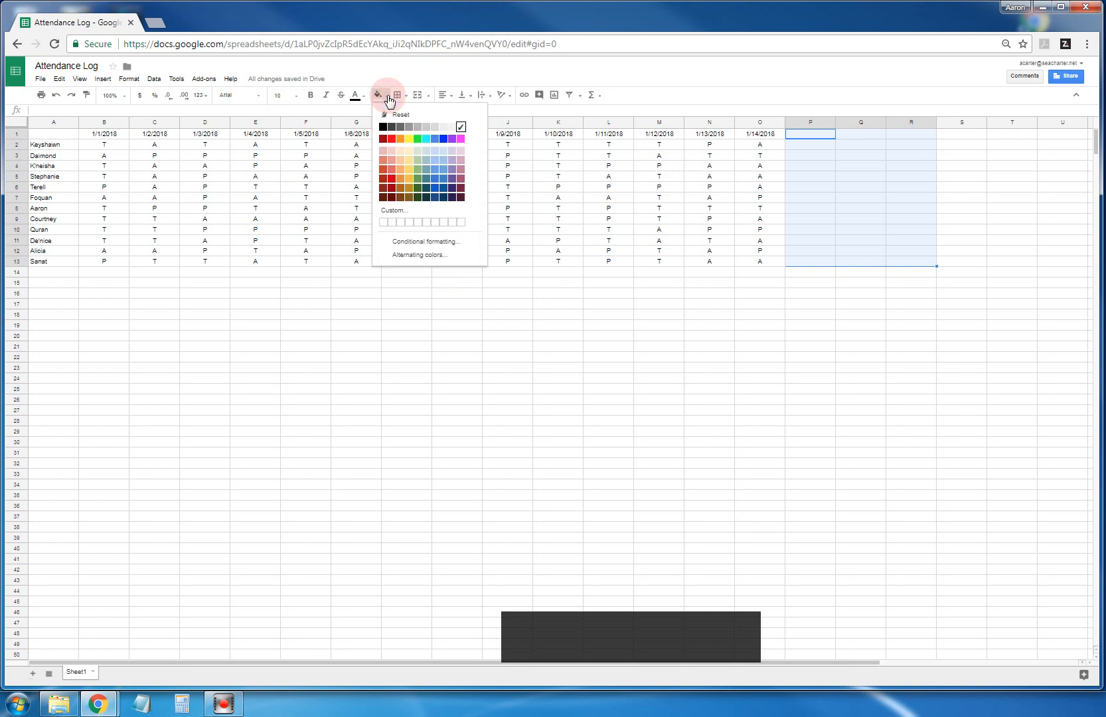
pyautogui.click(418, 160)
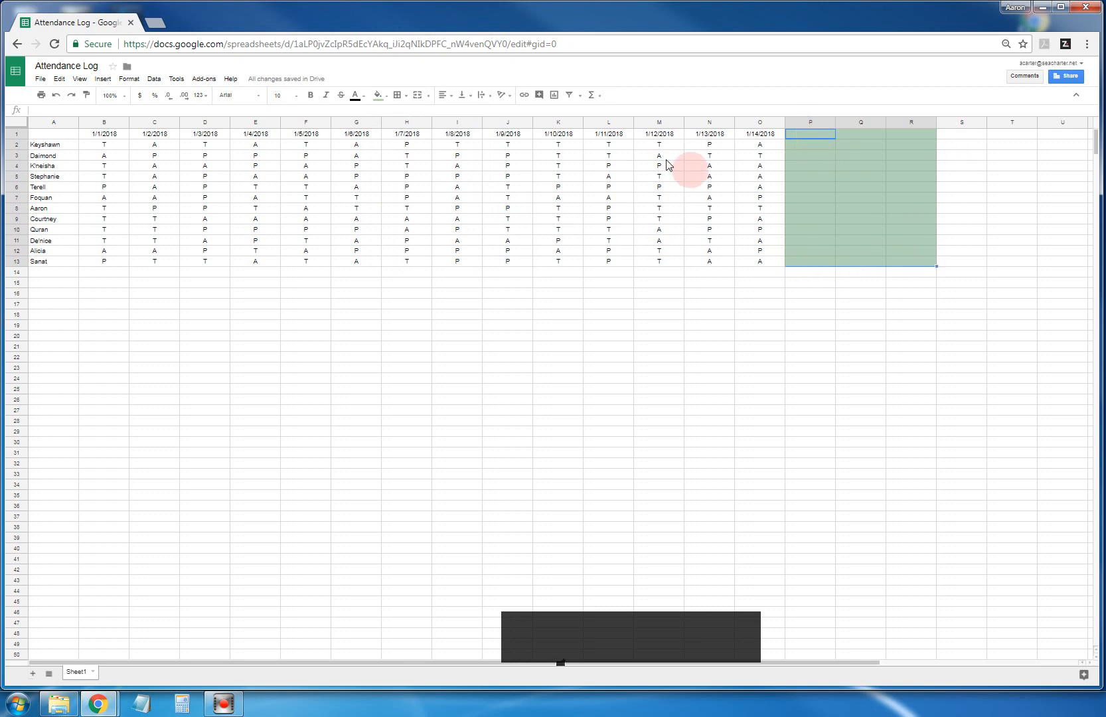
# Enter the headers "Days Present", "Days Absent" and "Days Tardy" in cells P1, Q1 and R1
pyautogui.click(808, 136)
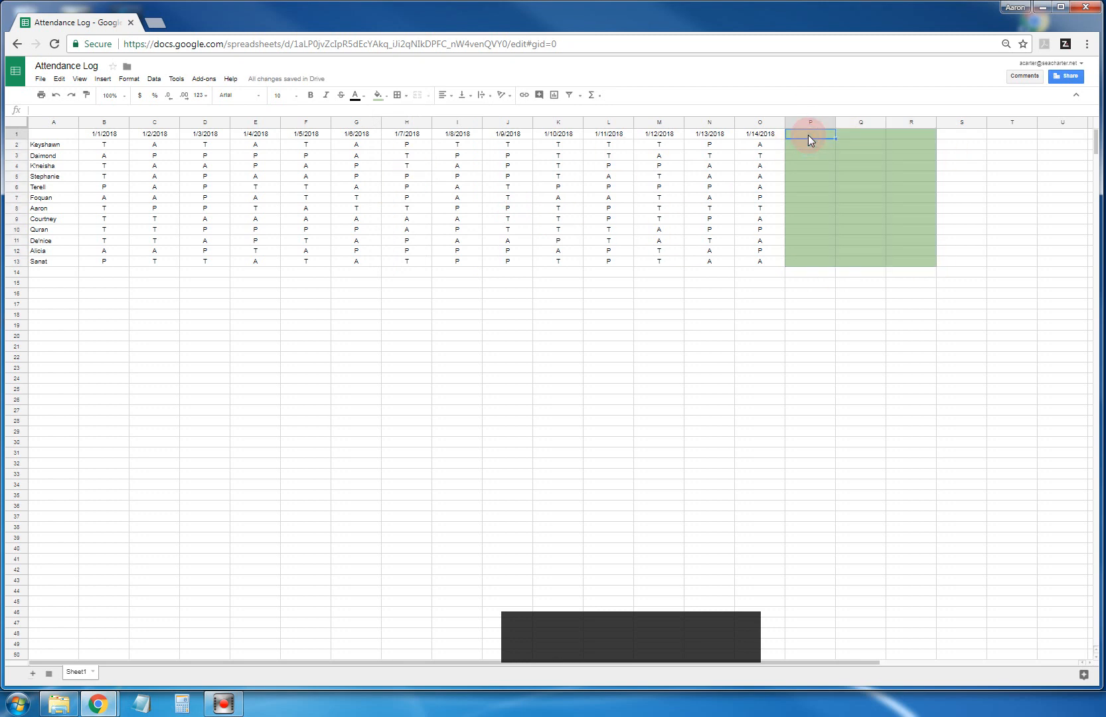
pyautogui.write('Days Present')
pyautogui.press('Tab')
pyautogui.write('Days ')
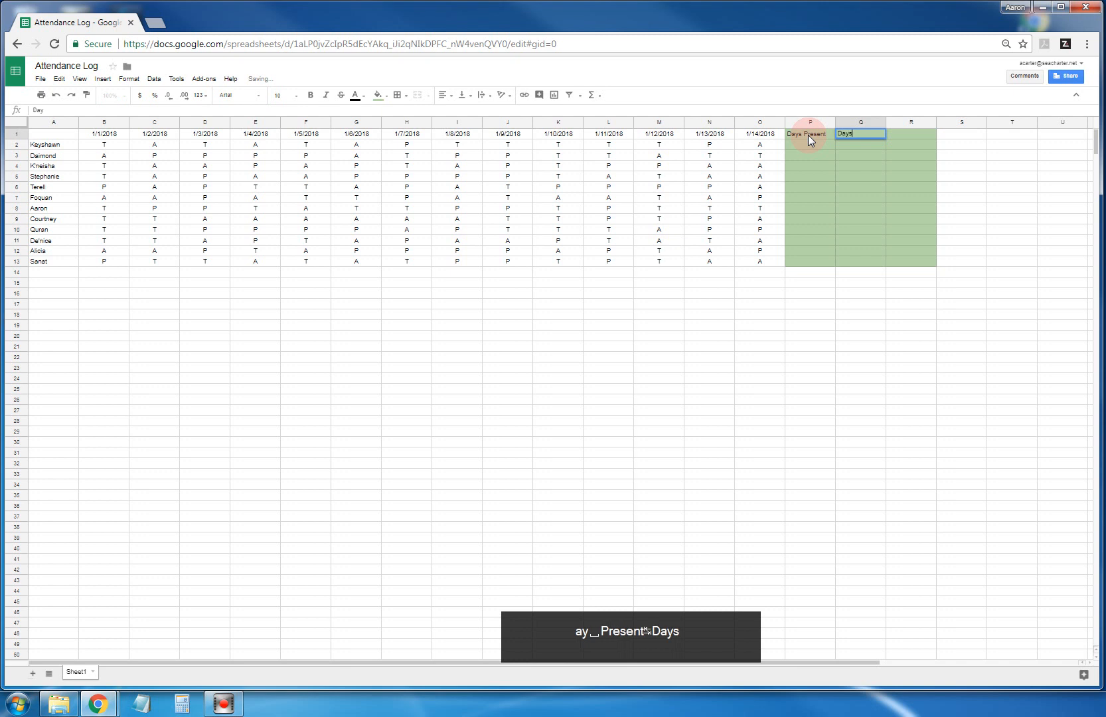
pyautogui.write('Absent')
pyautogui.press('Tab')
pyautogui.write('Days')
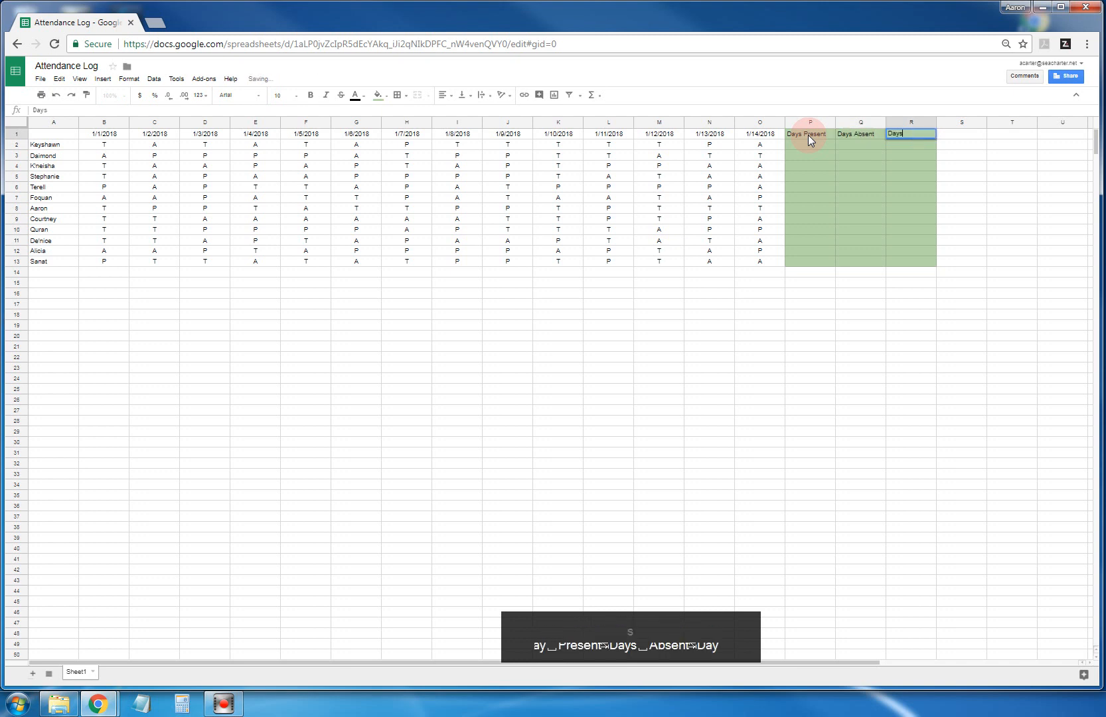
pyautogui.write(' Tardy')
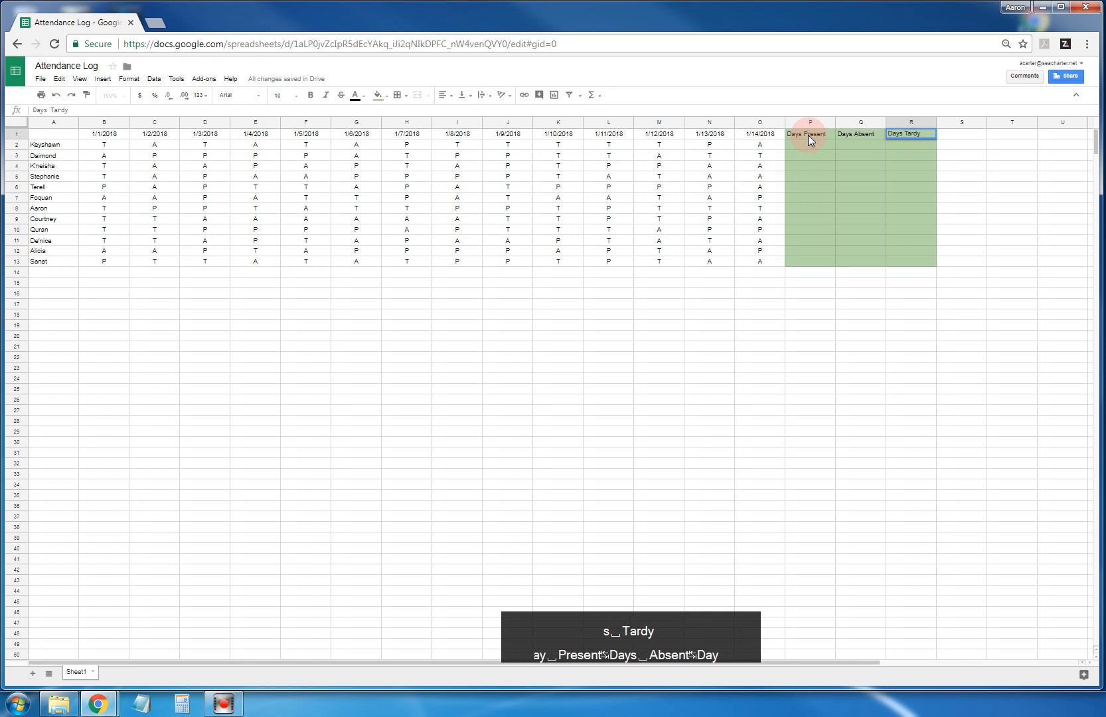
pyautogui.click(820, 144)
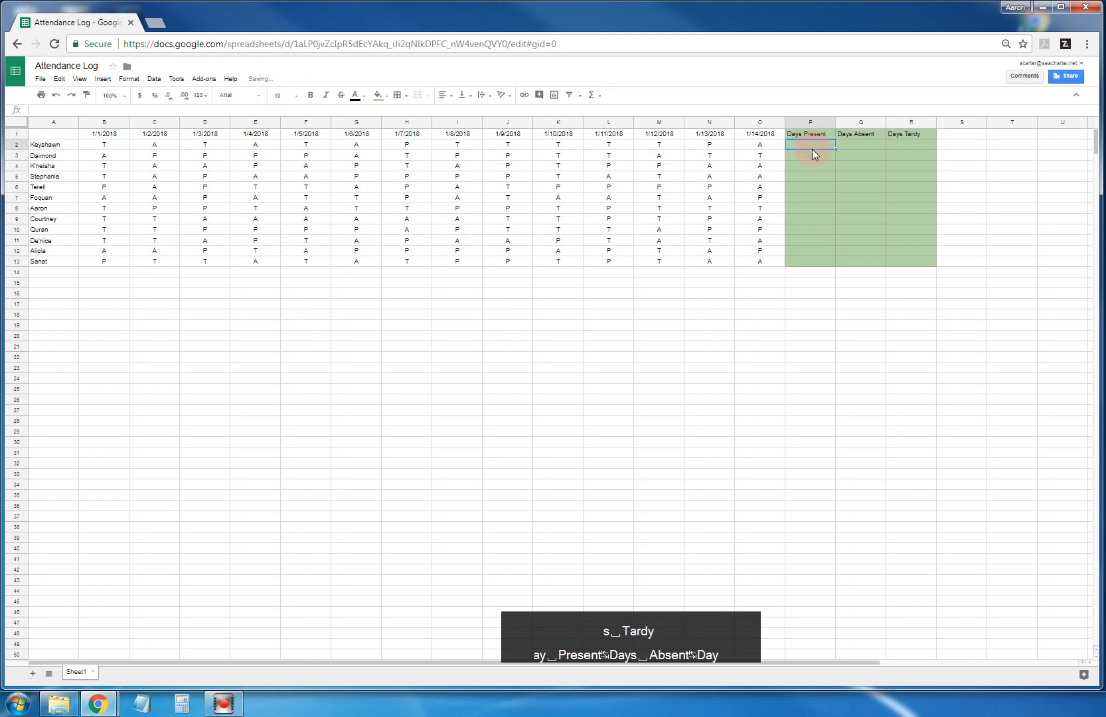
# Enter the formula =countif(b2:o2,"T") in R2 to count the first student's tardy days
pyautogui.click(919, 145)
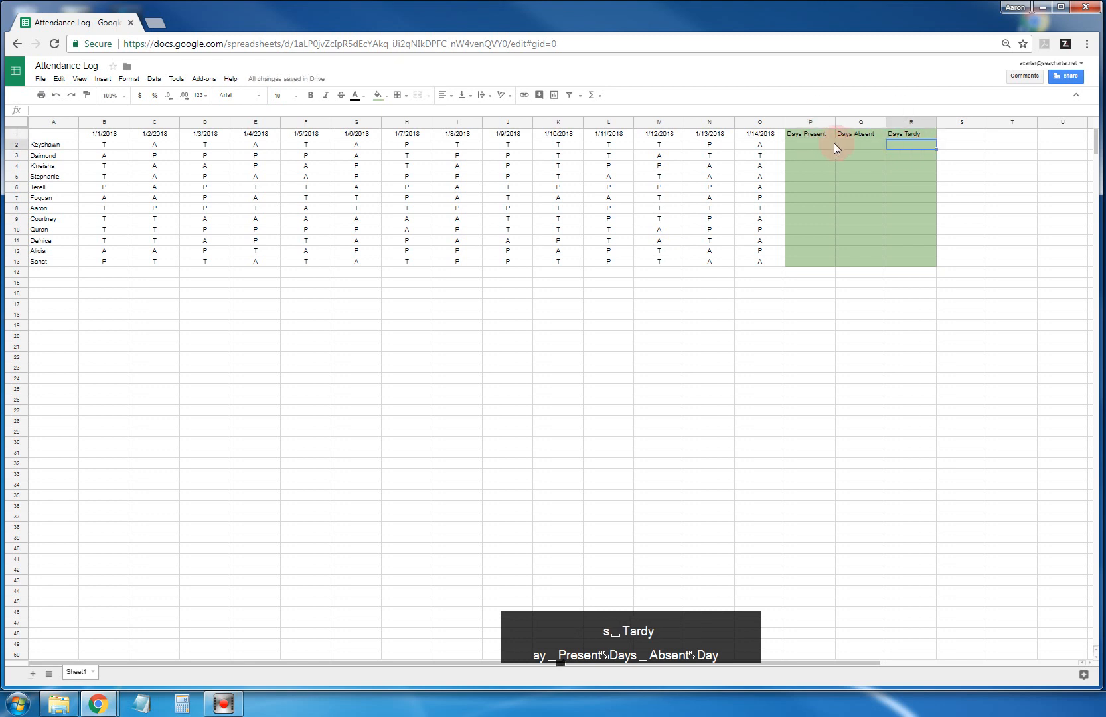
pyautogui.click(918, 148)
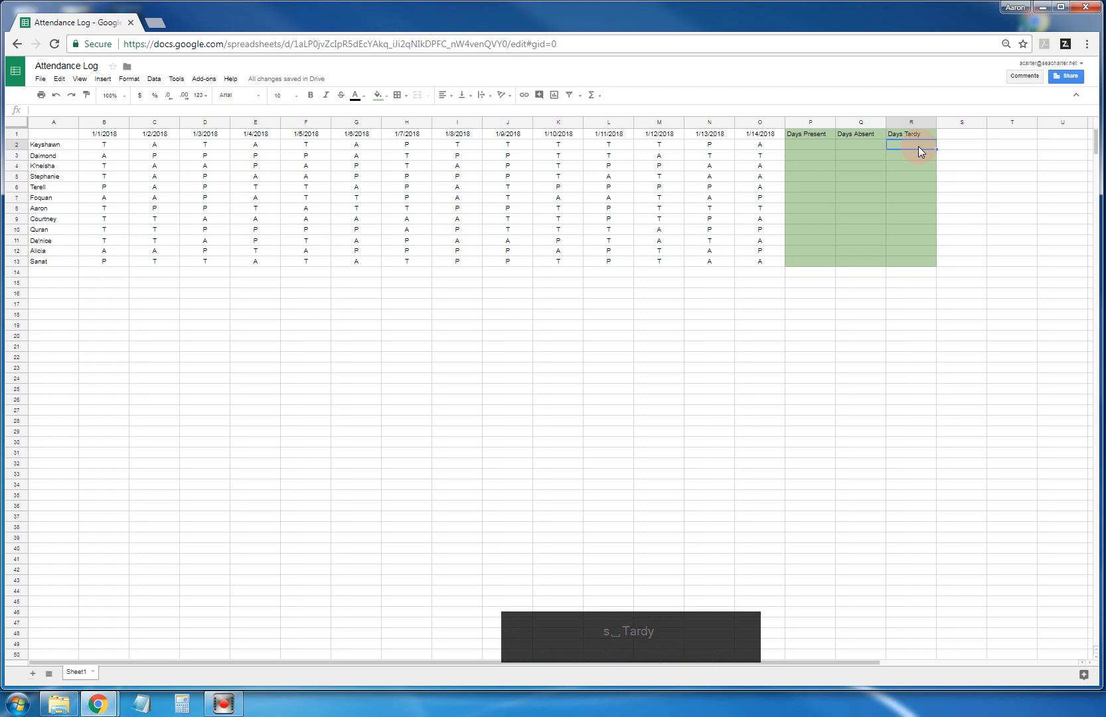
pyautogui.write('=')
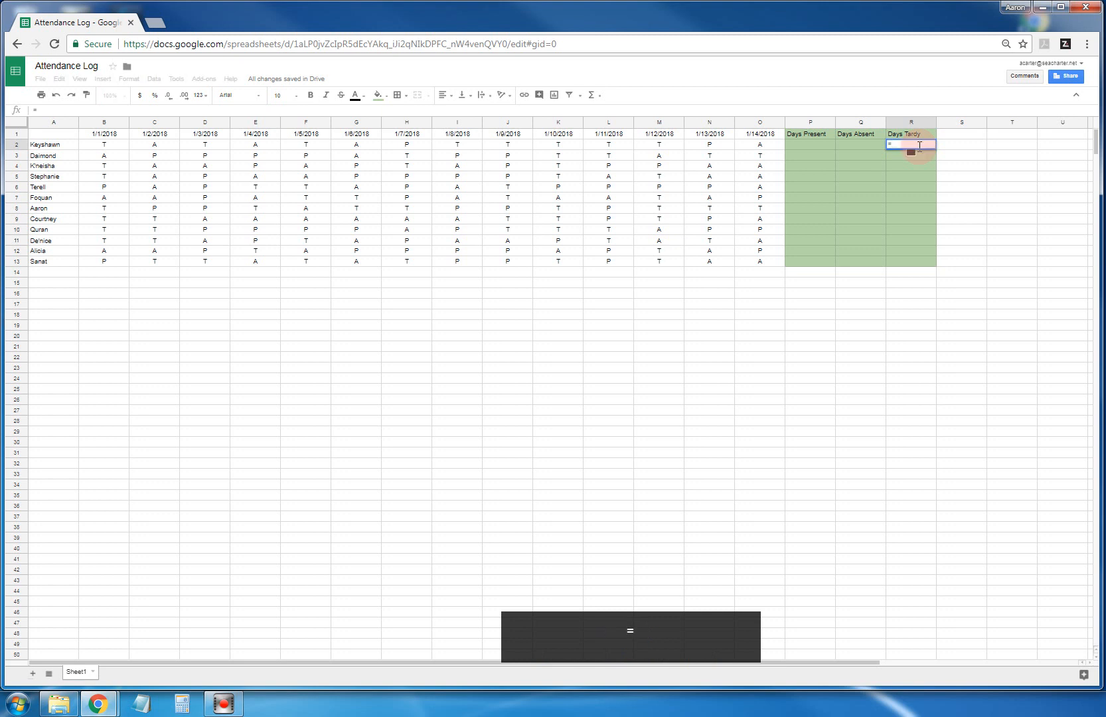
pyautogui.write('coun')
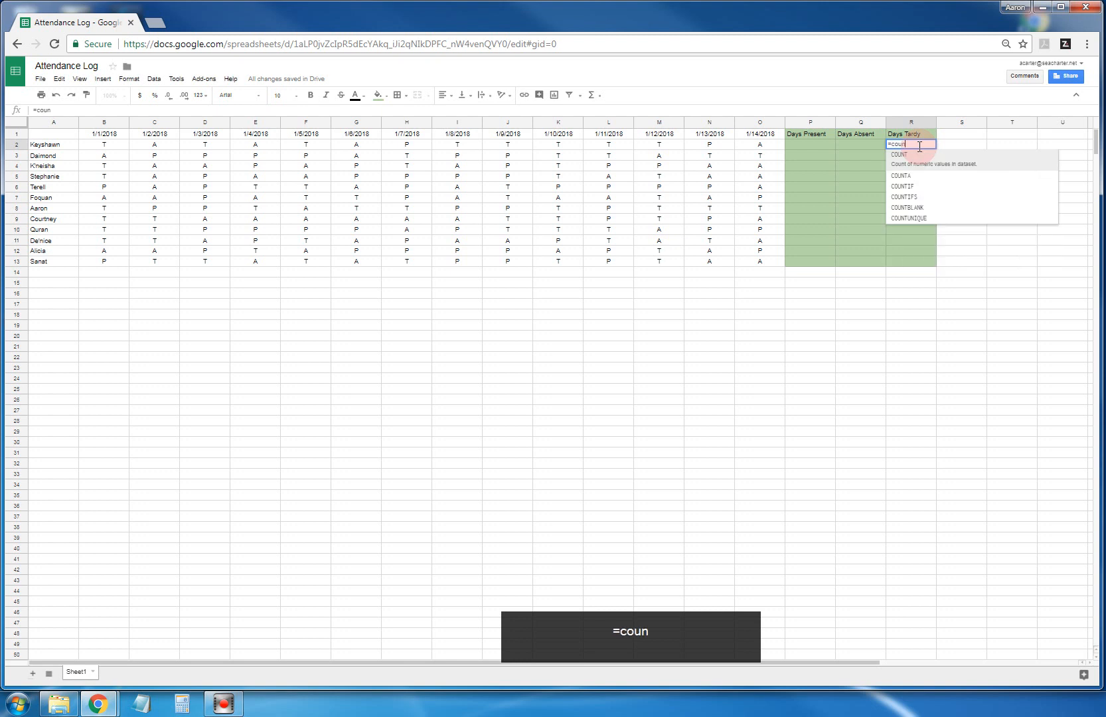
pyautogui.write('tif')
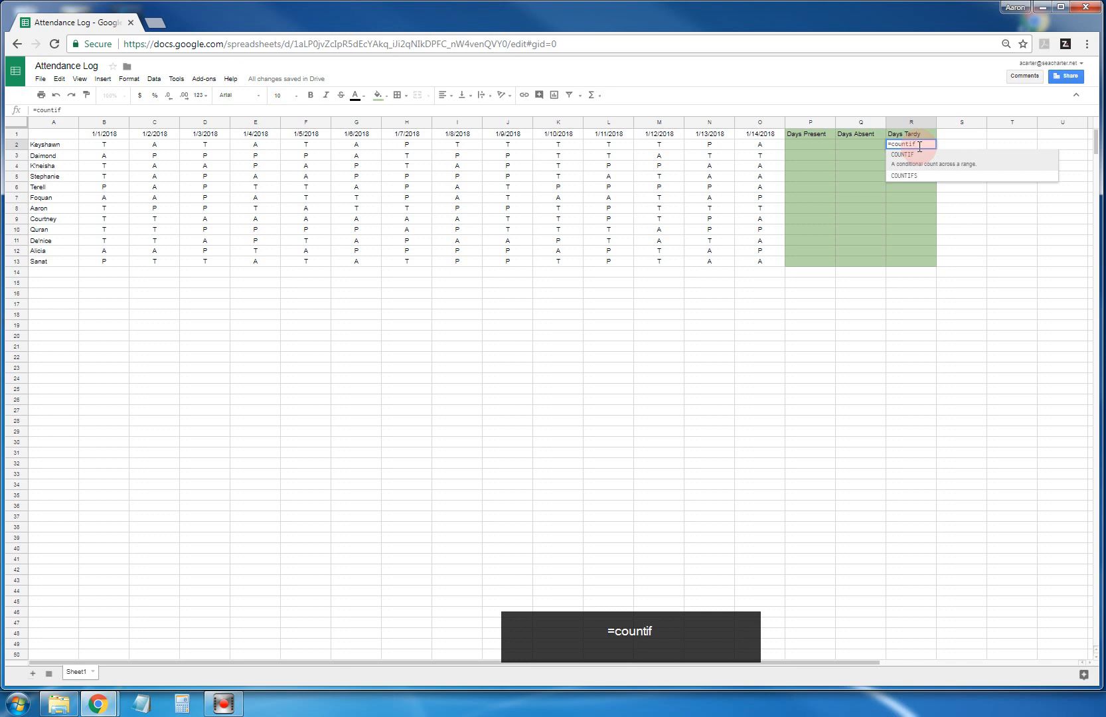
pyautogui.write('(')
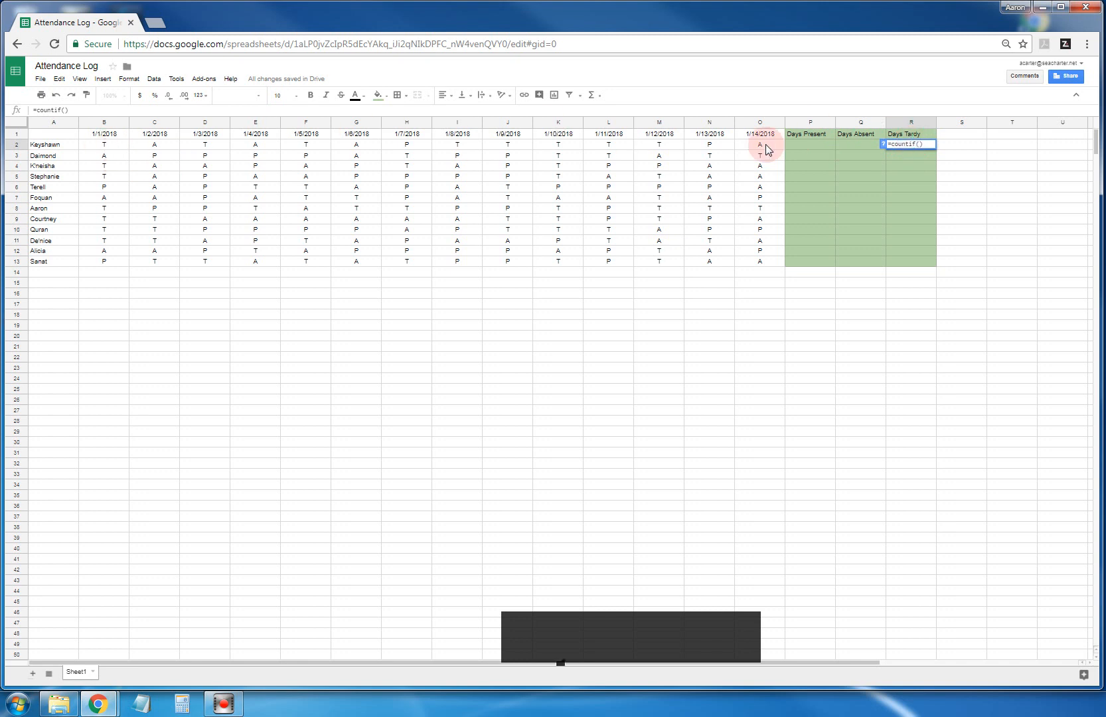
pyautogui.write('b2:o2')
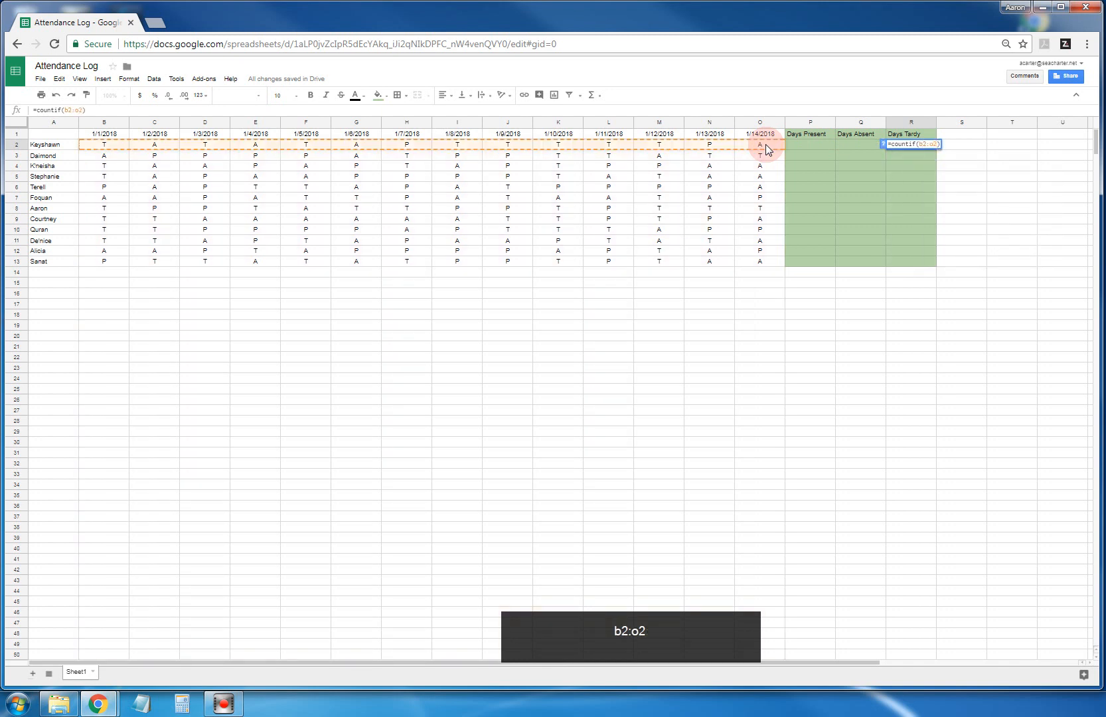
pyautogui.write(',')
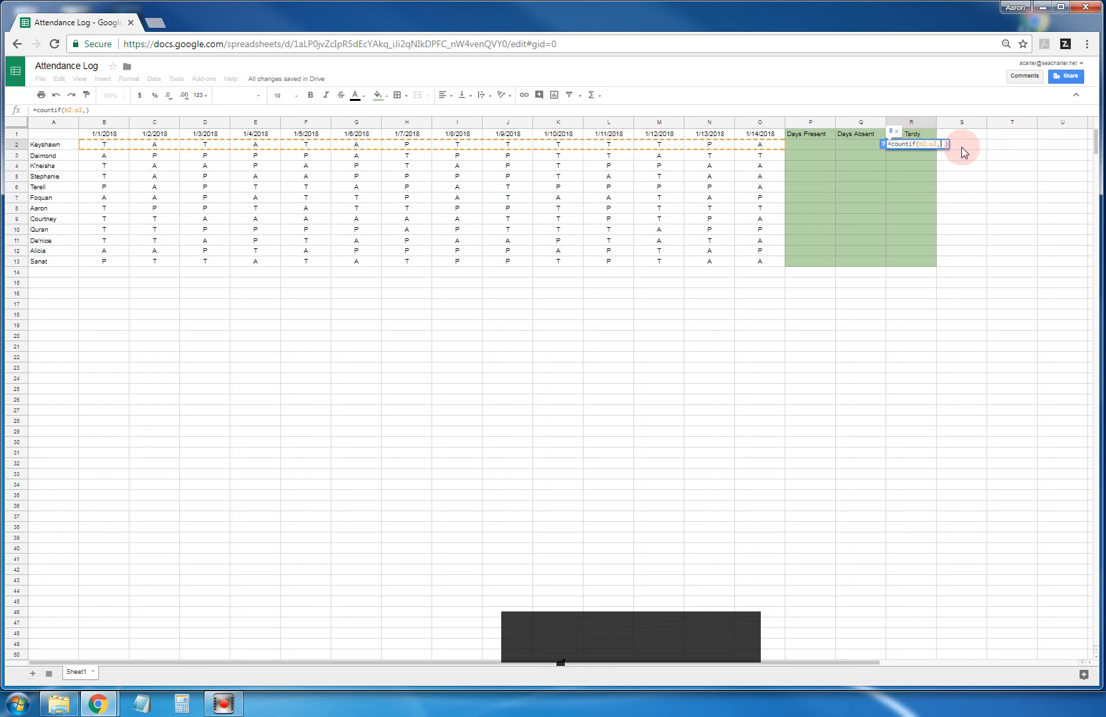
pyautogui.write('"T"')
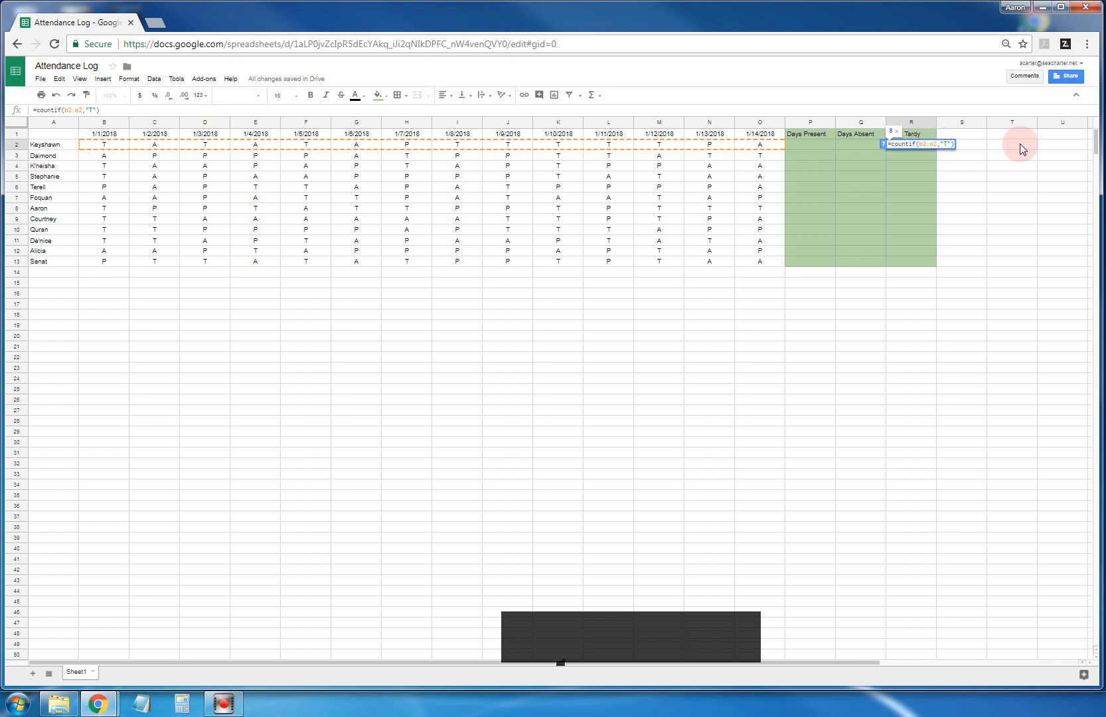
pyautogui.press('Return')
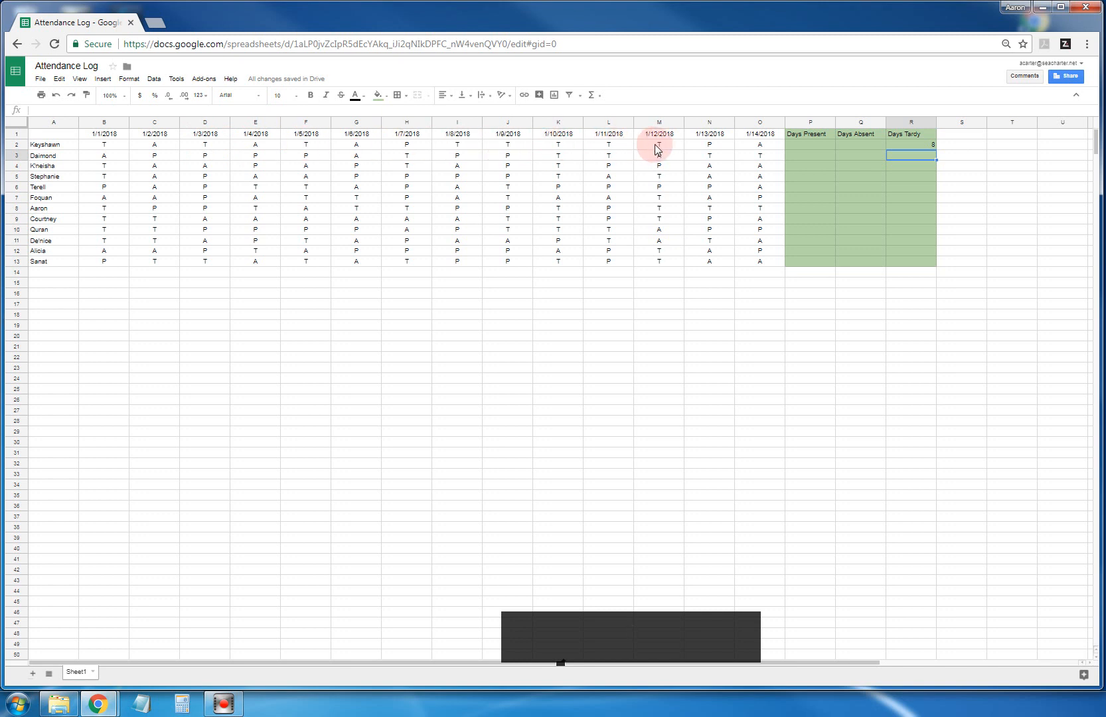
# Copy the tardy formula from R2 into Q2 and change its criterion to "A"
pyautogui.click(908, 144)
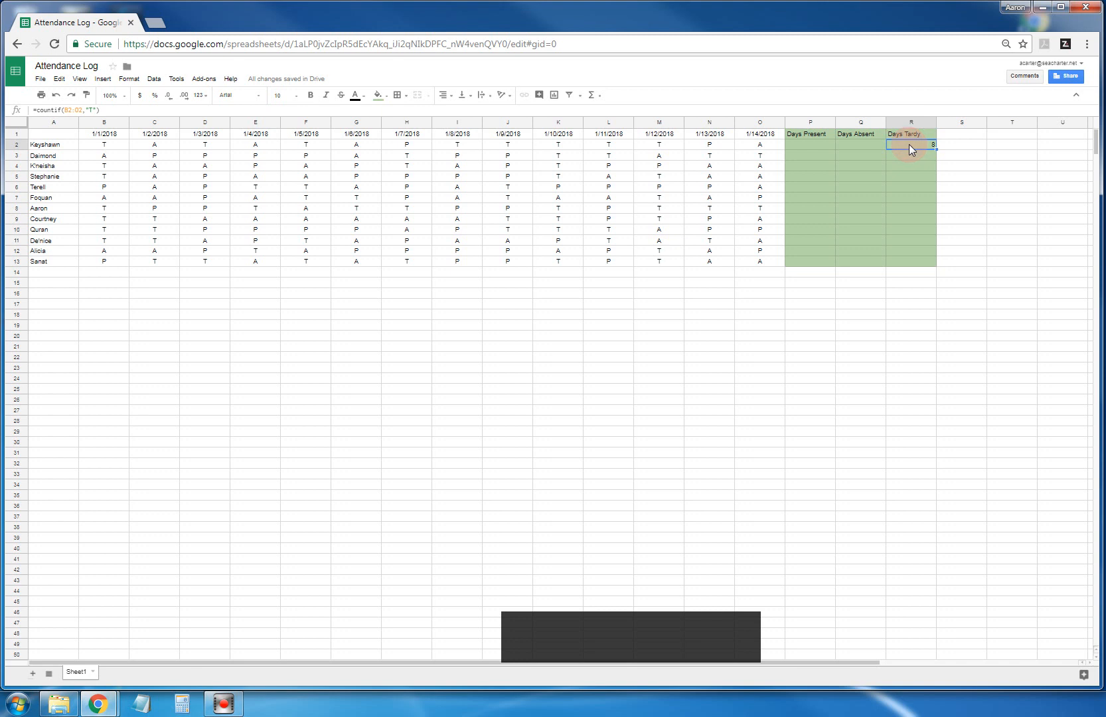
pyautogui.hotkey('ctrl', 'c')
pyautogui.click(859, 144)
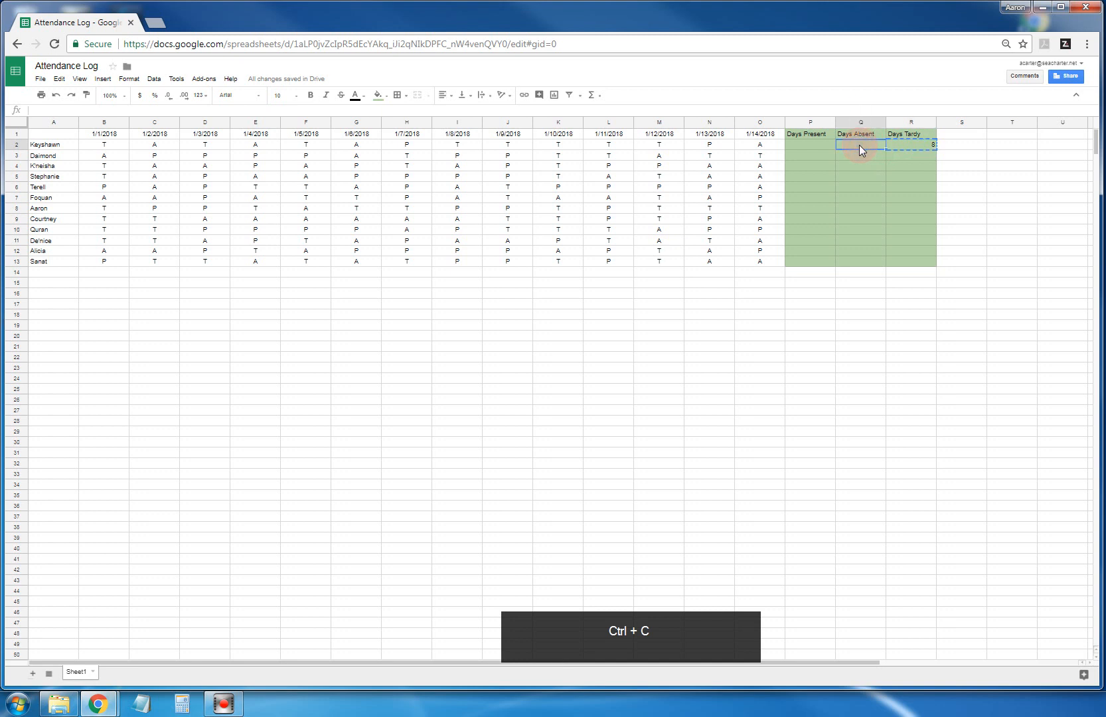
pyautogui.hotkey('ctrl', 'v')
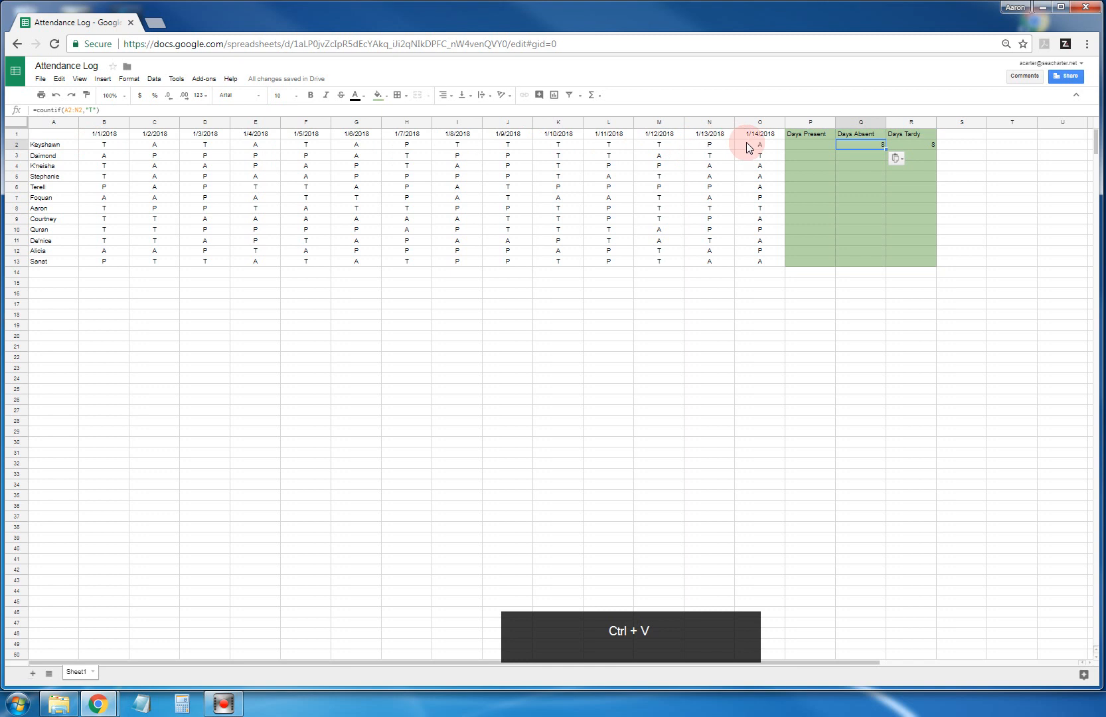
pyautogui.click(91, 110)
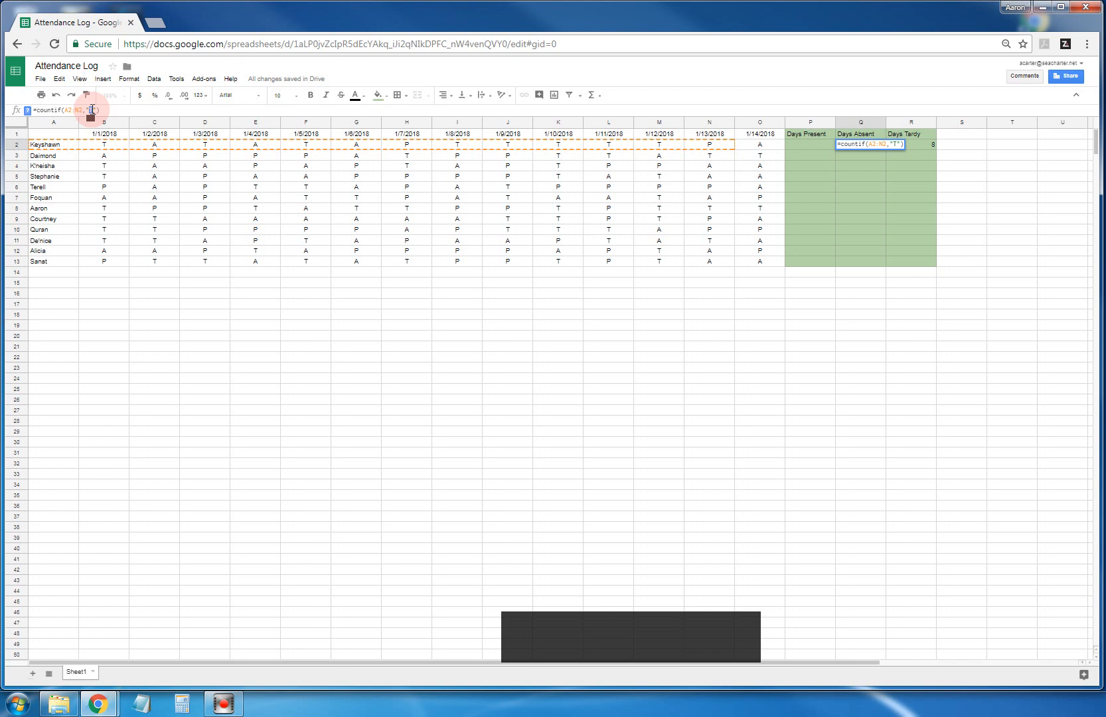
pyautogui.write('A')
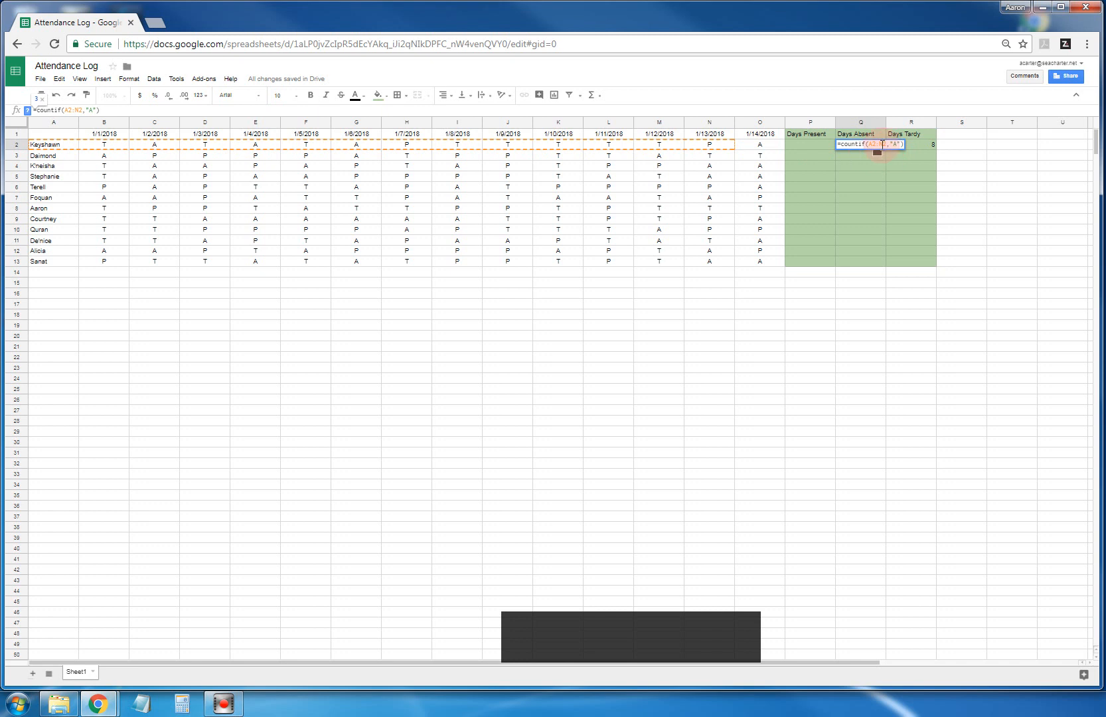
pyautogui.click(910, 144)
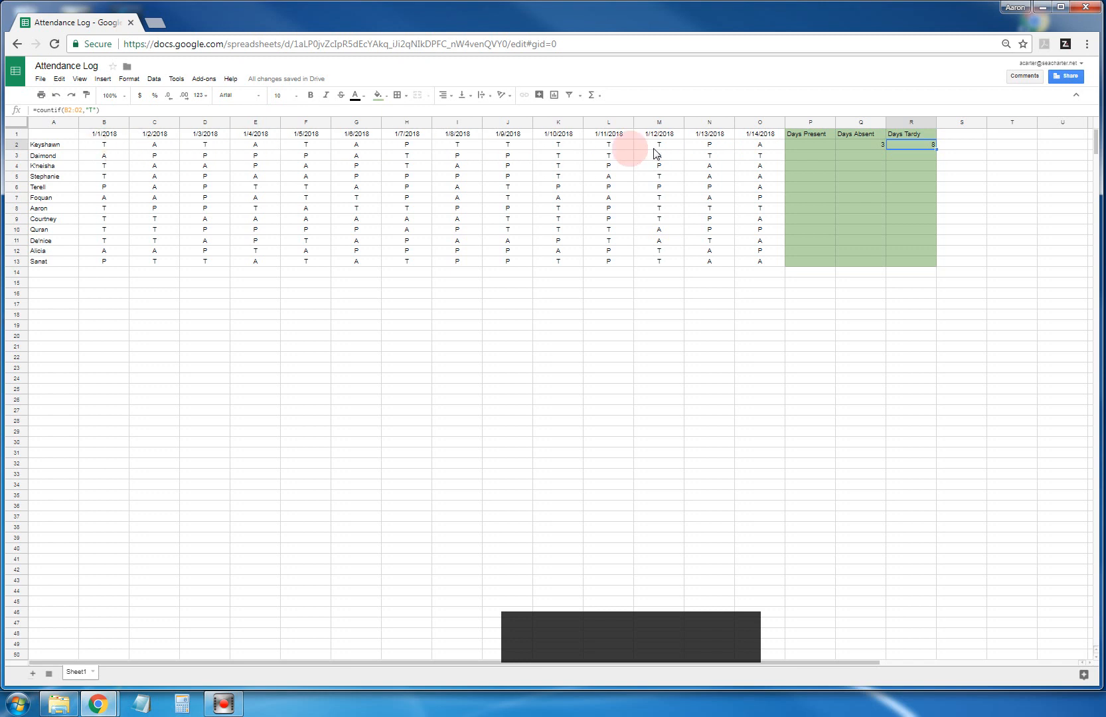
# Clear the copied formula from the first student's Days Absent cell, Q2
pyautogui.click(856, 150)
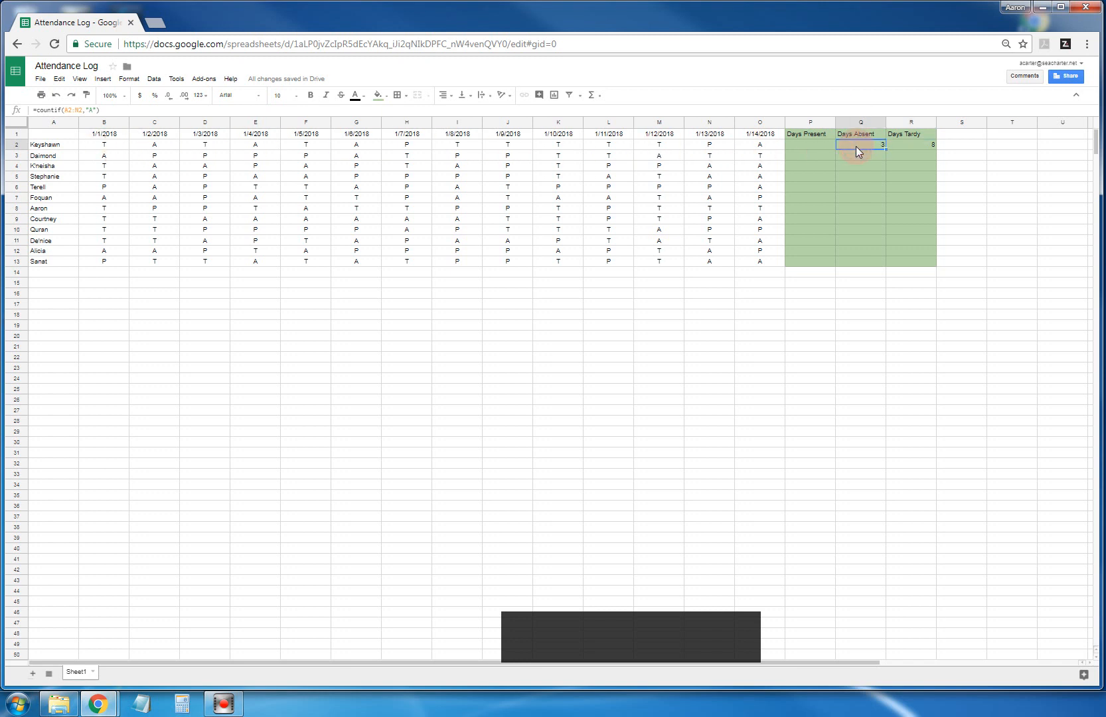
pyautogui.press('Delete')
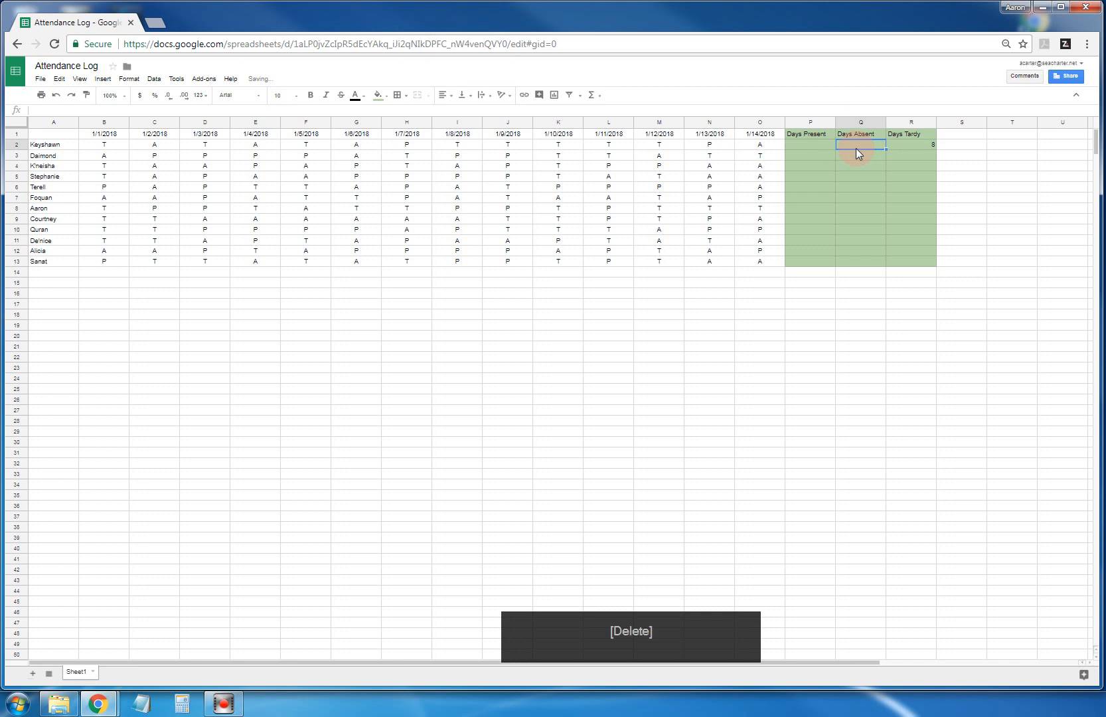
# Make the column references absolute in the R2 formula so that its range reads $B2:$O2
pyautogui.click(904, 146)
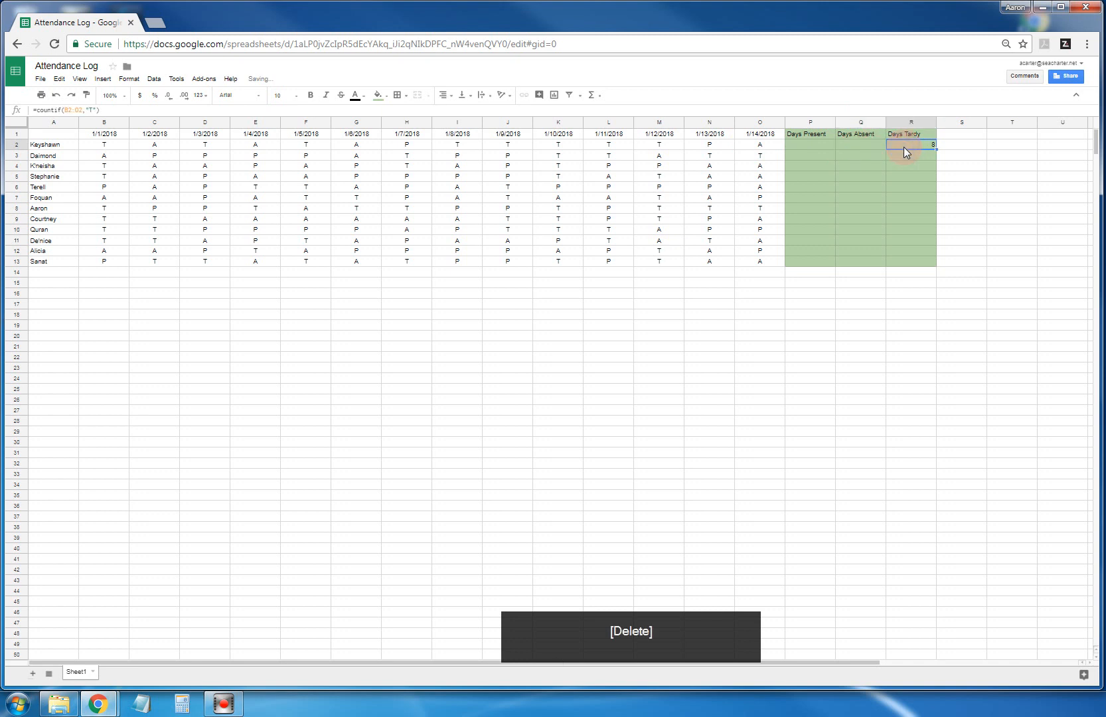
pyautogui.click(80, 109)
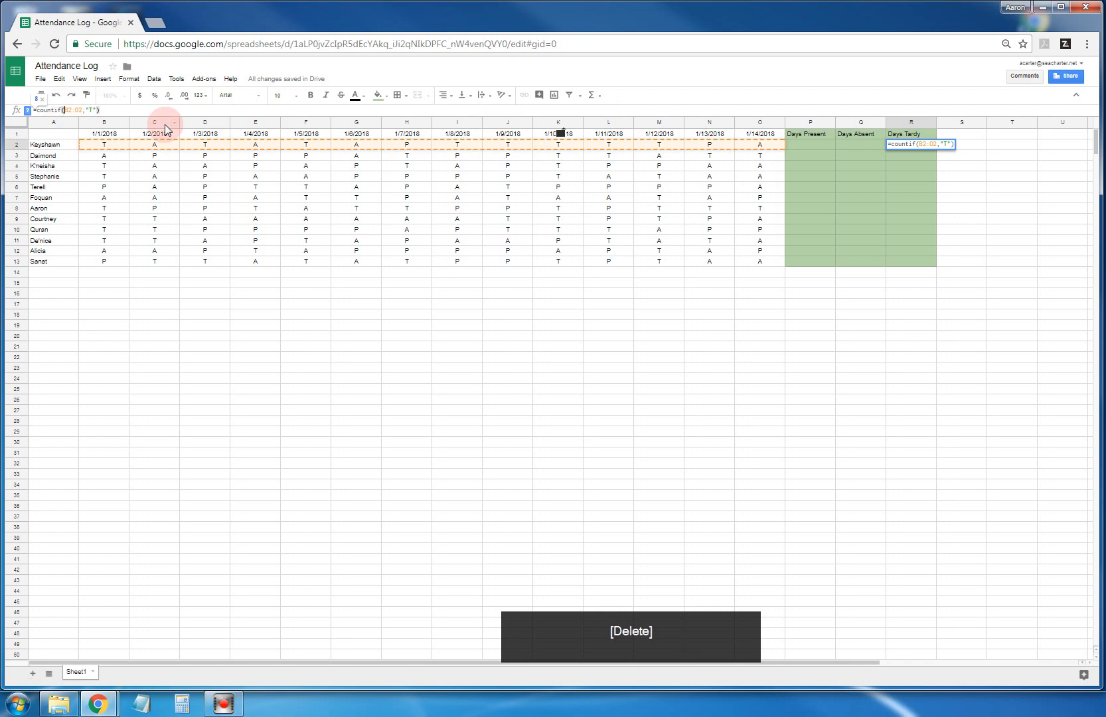
pyautogui.write('$')
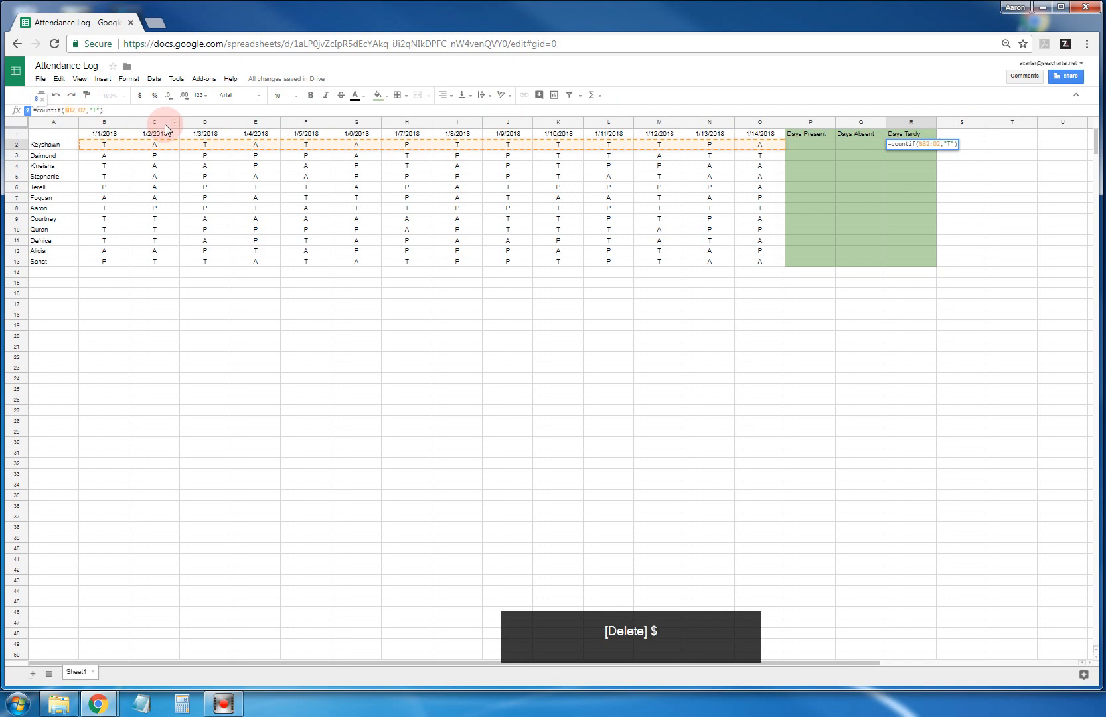
pyautogui.press('Right')
pyautogui.press('Right')
pyautogui.press('Right')
pyautogui.press('Right')
pyautogui.press('Left')
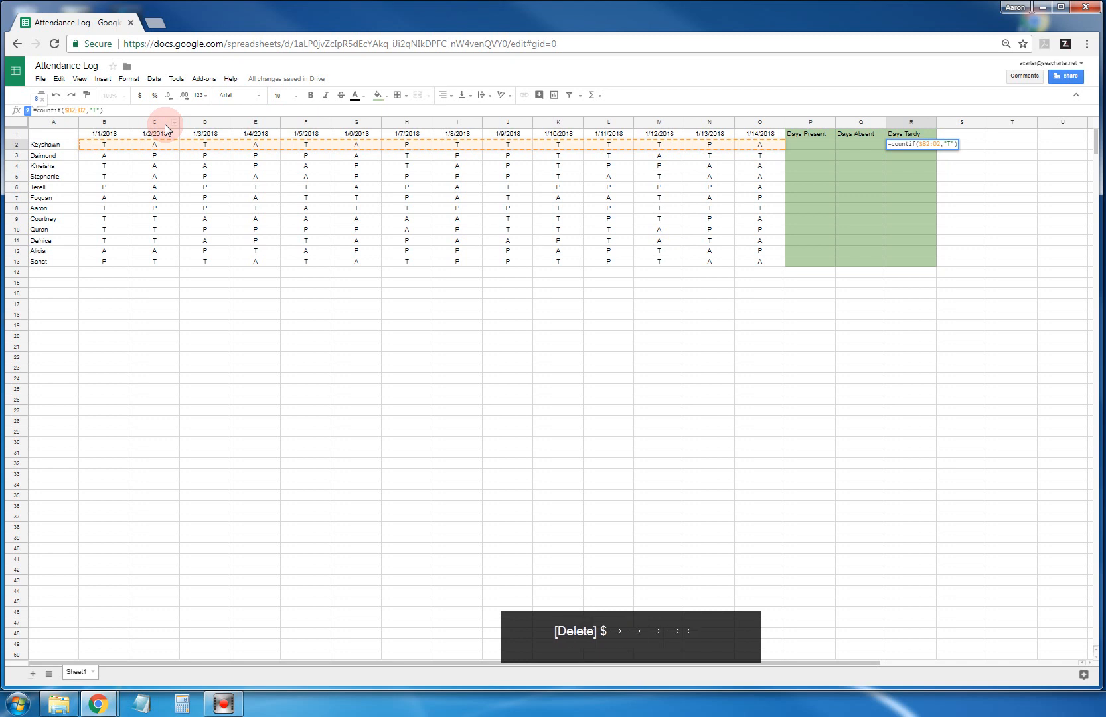
pyautogui.write('$')
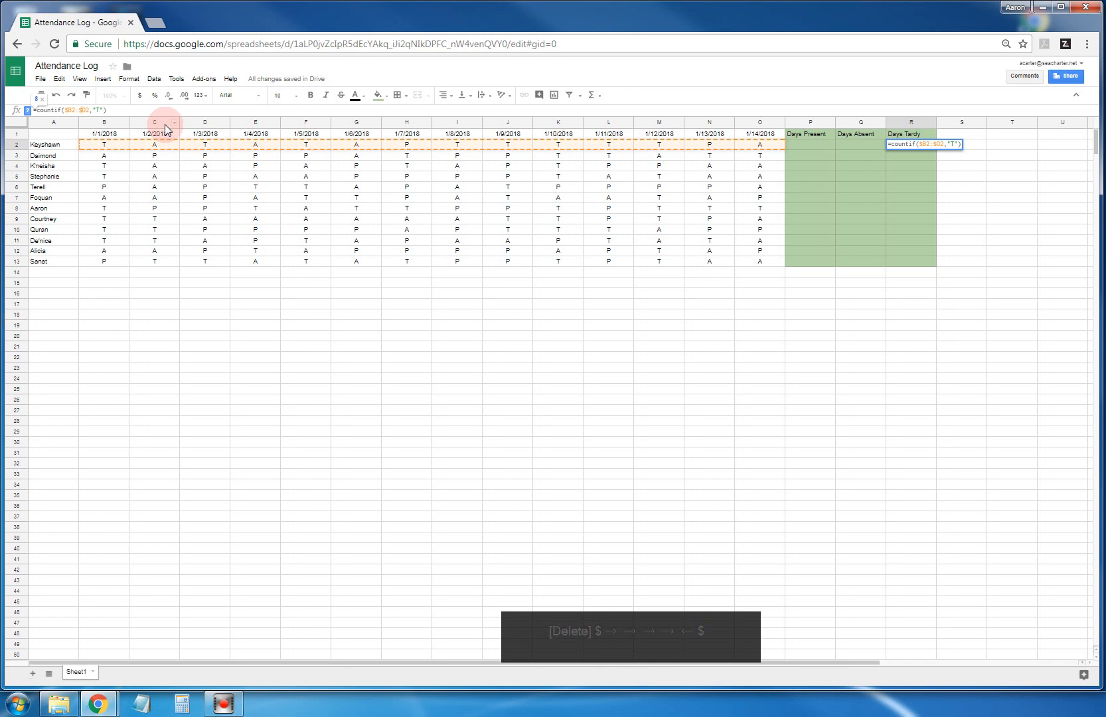
# Lock the row references in the R2 formula as well, making its range $B$2:$O$2
pyautogui.press('Left')
pyautogui.write('$')
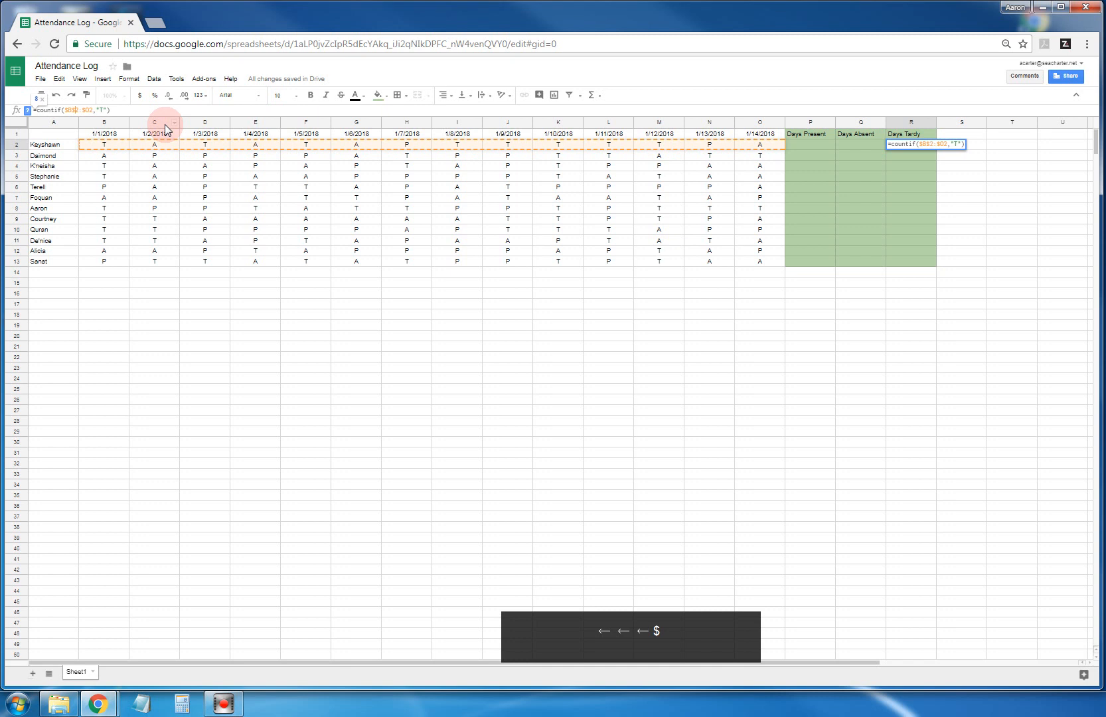
pyautogui.press('Right')
pyautogui.press('Right')
pyautogui.press('Right')
pyautogui.press('Right')
pyautogui.write('$')
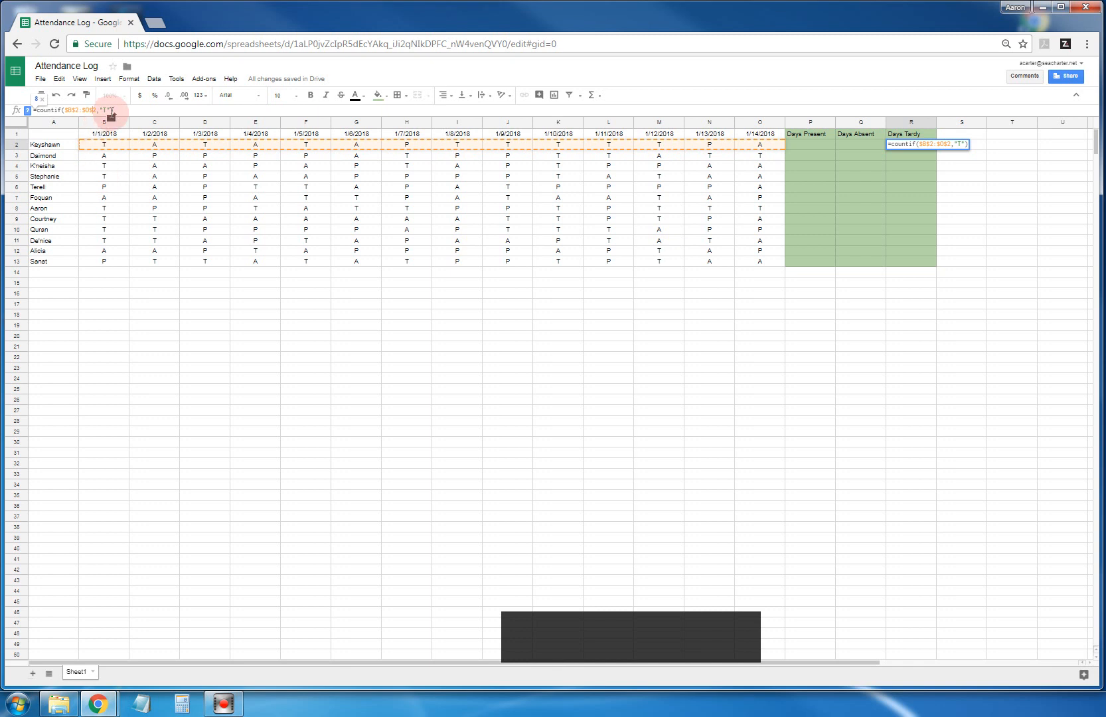
# Remove the row locks from the R2 formula so that its range reads $B2:$O2
pyautogui.press('BackSpace')
pyautogui.press('Left')
pyautogui.press('Left')
pyautogui.press('Left')
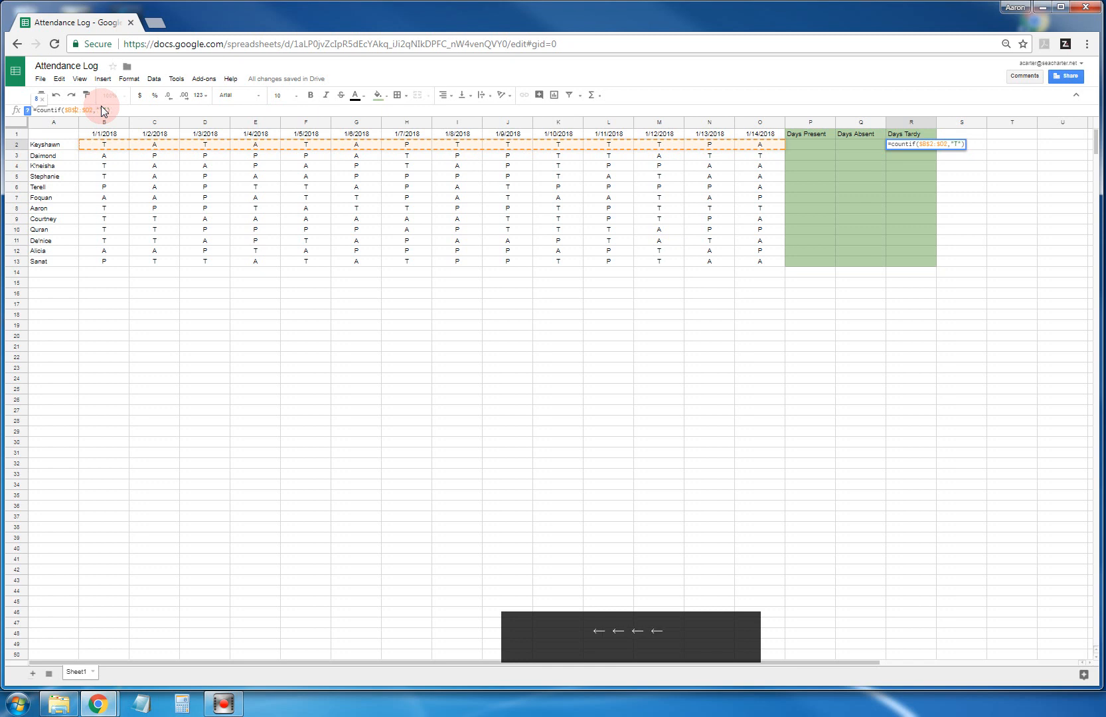
pyautogui.press('BackSpace')
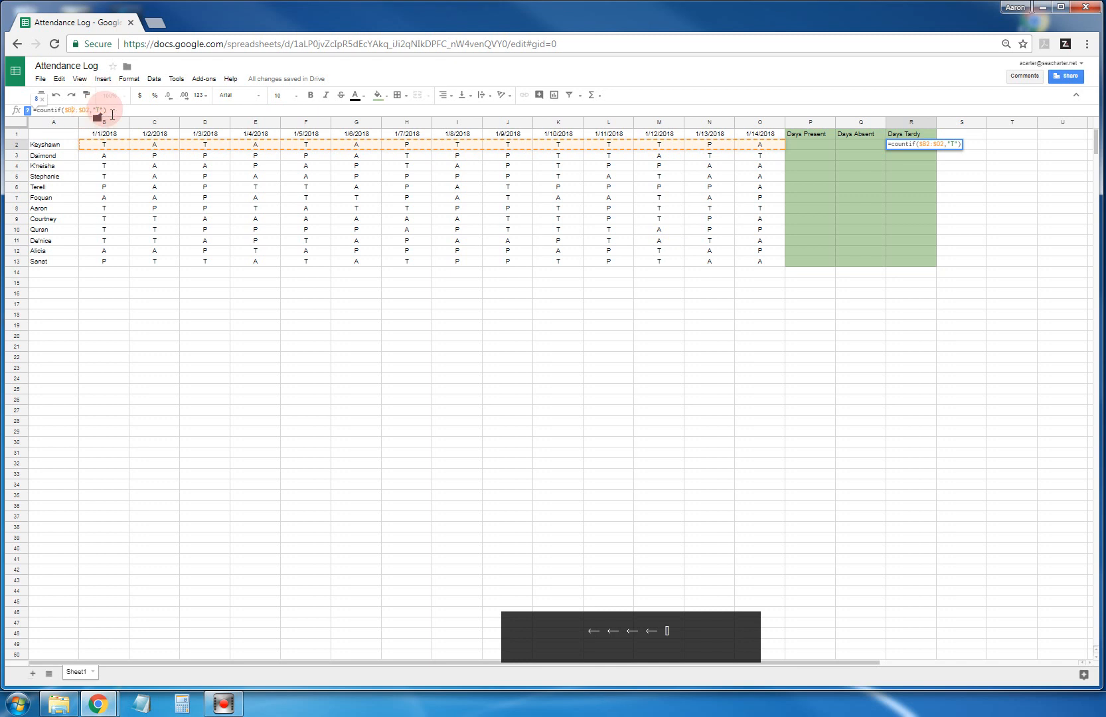
pyautogui.click(118, 109)
pyautogui.press('Return')
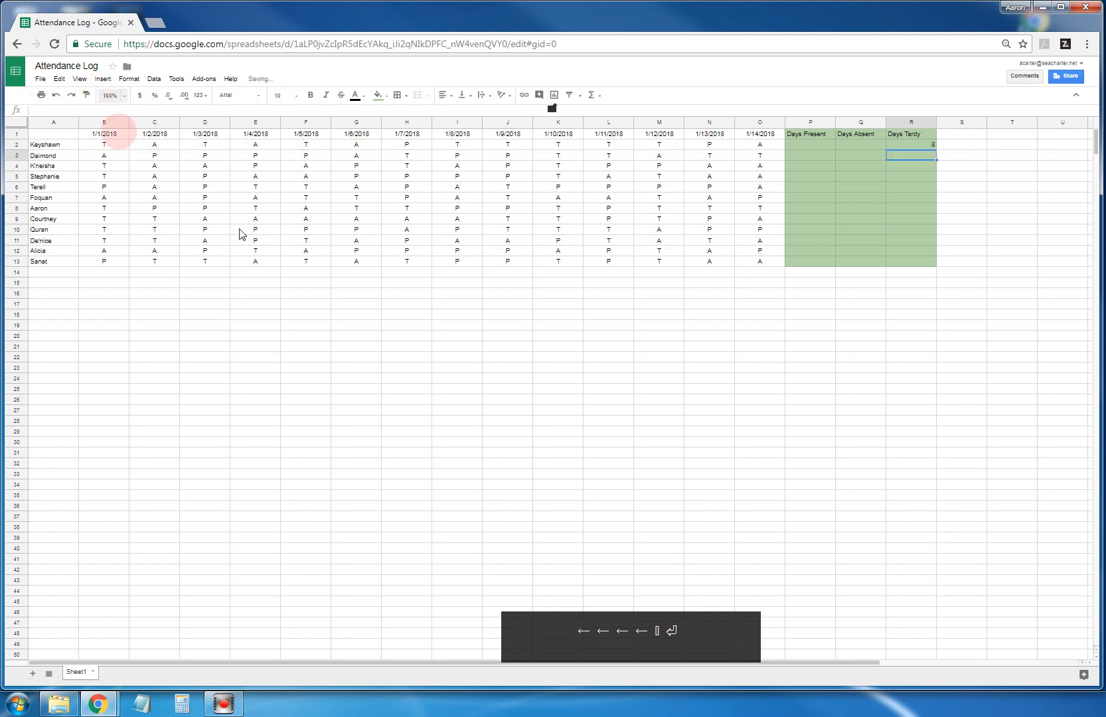
# Copy the Days Tardy formula from R2 into Q2 and change its criterion to "A"
pyautogui.click(909, 146)
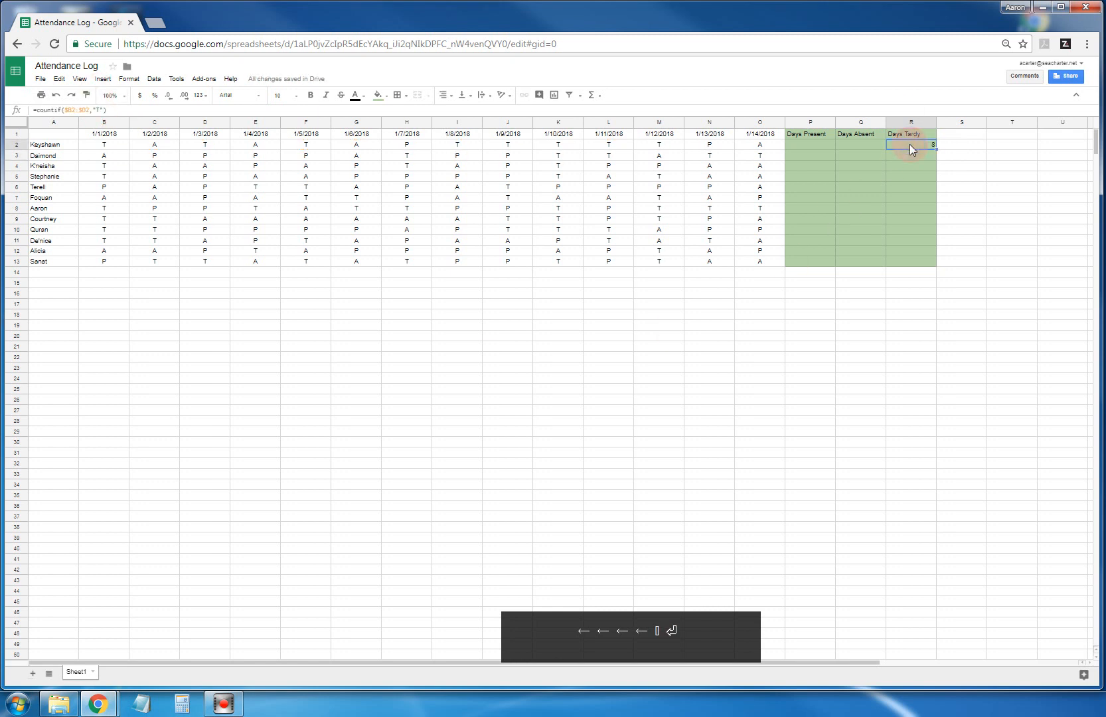
pyautogui.hotkey('ctrl', 'c')
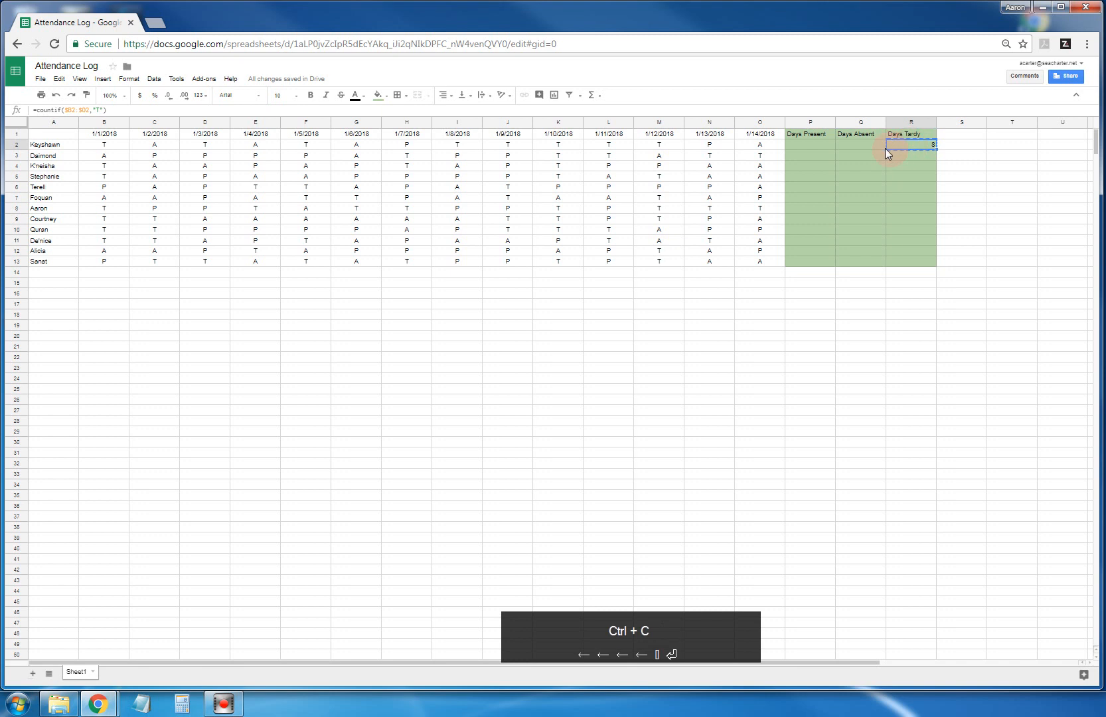
pyautogui.click(865, 143)
pyautogui.hotkey('ctrl', 'v')
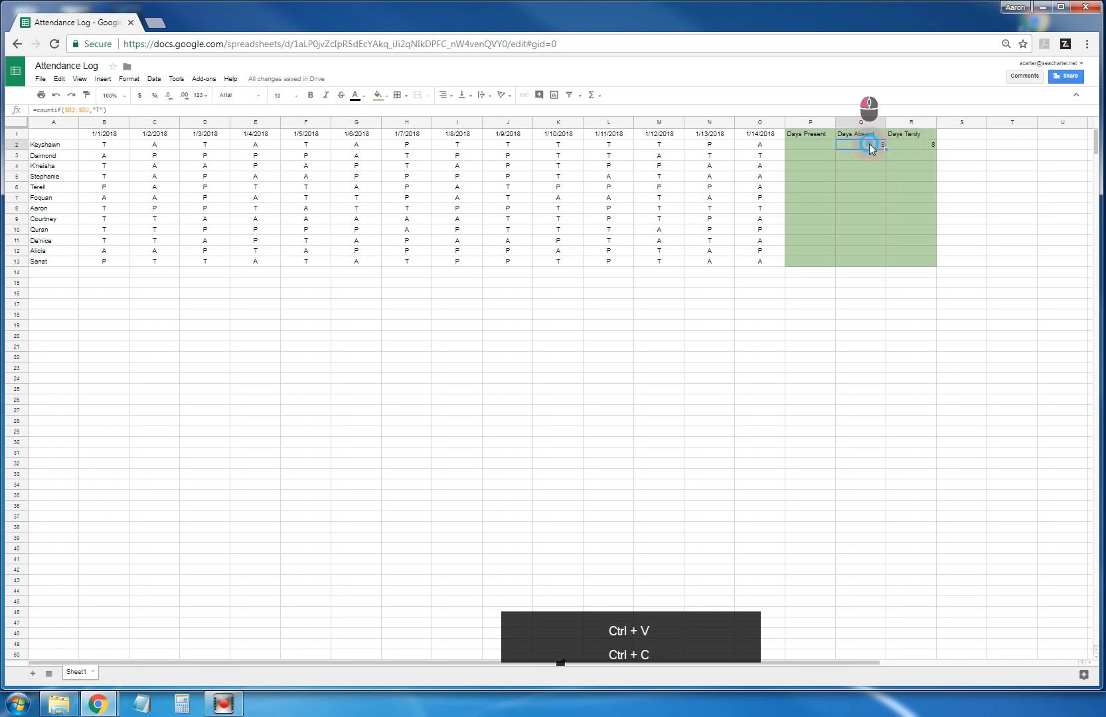
pyautogui.click(97, 110)
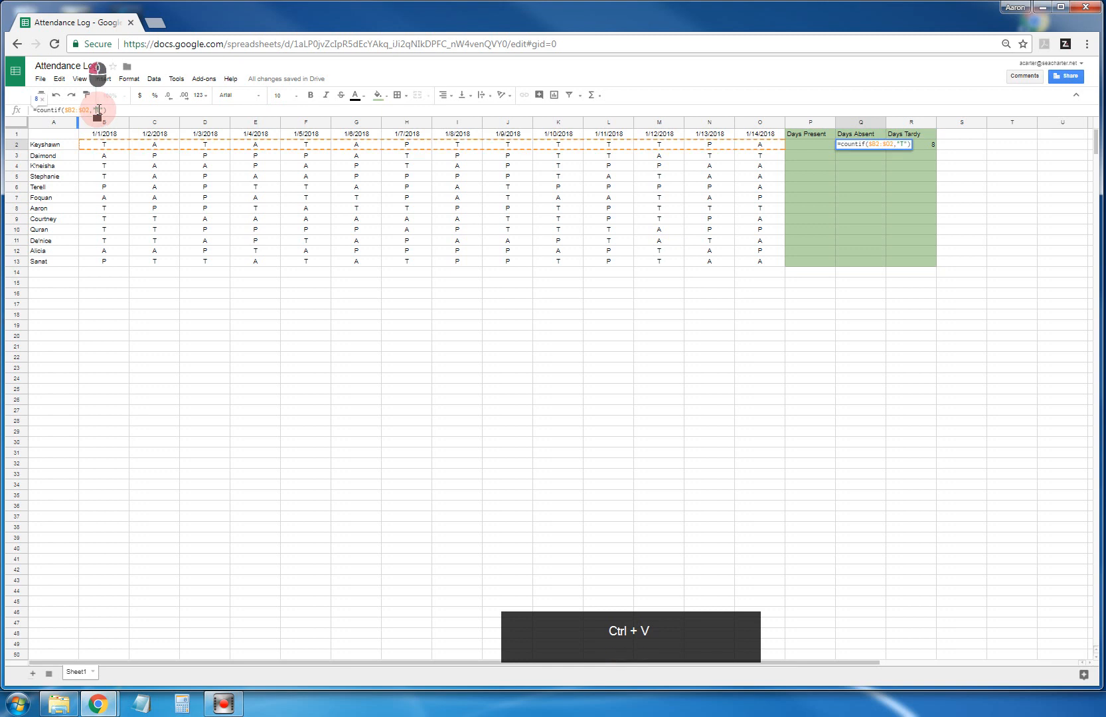
pyautogui.write('A')
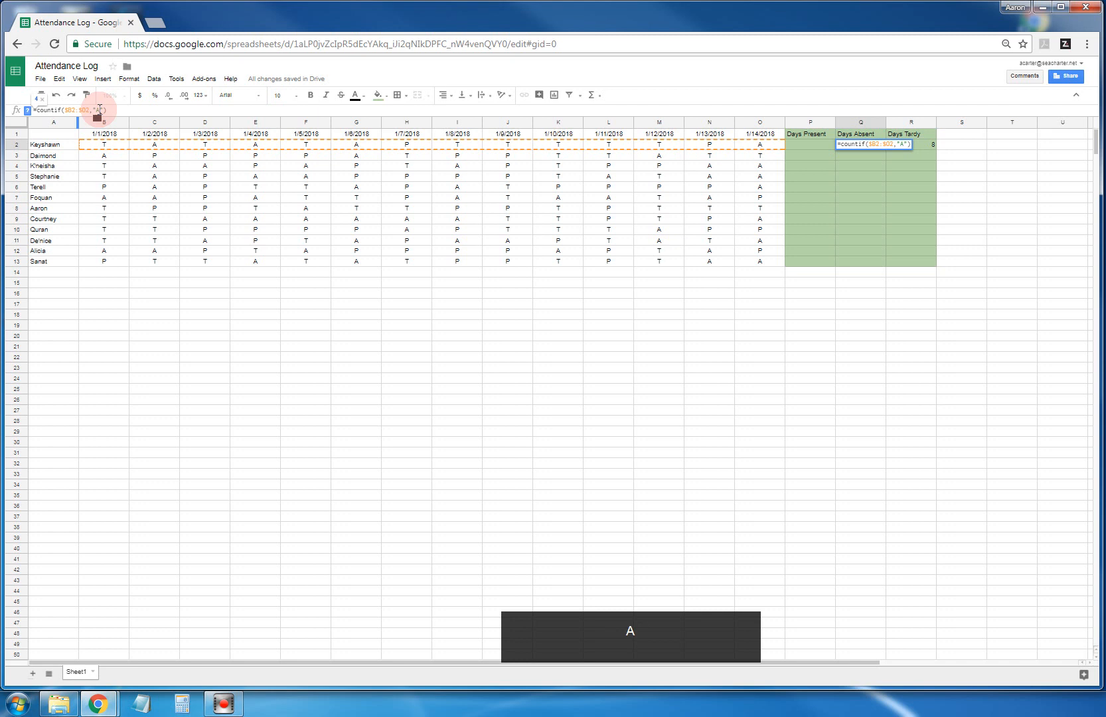
pyautogui.click(112, 110)
pyautogui.press('Return')
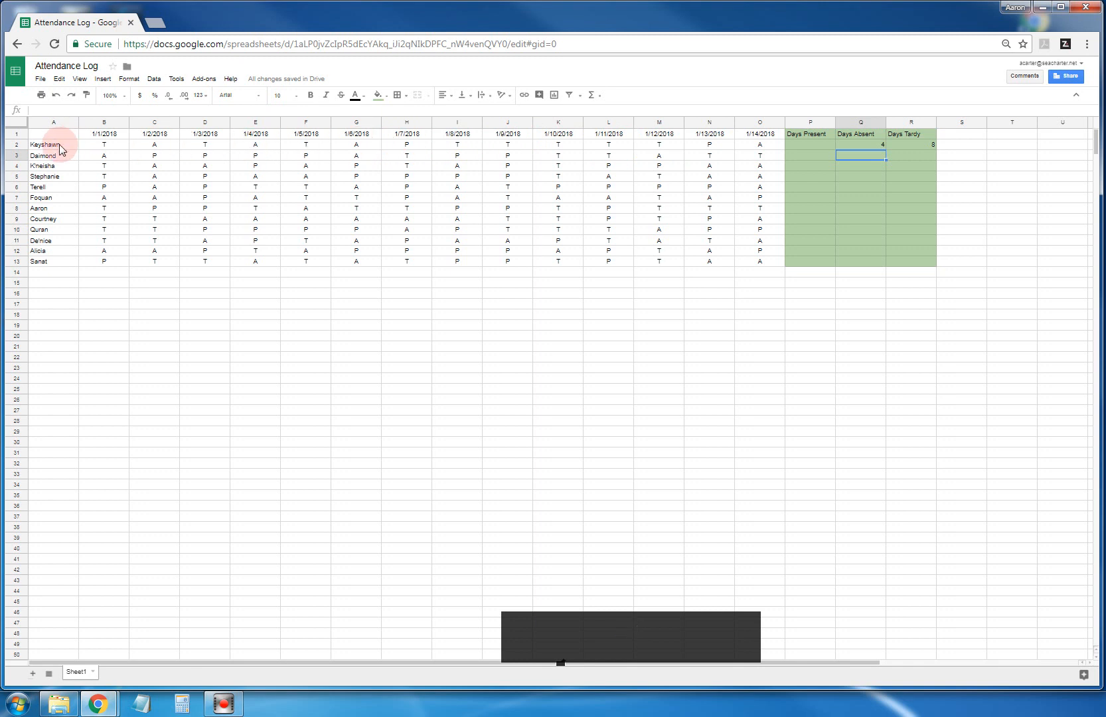
# Copy the Days Absent formula from Q2 into P2 and change its criterion to "P"
pyautogui.click(867, 146)
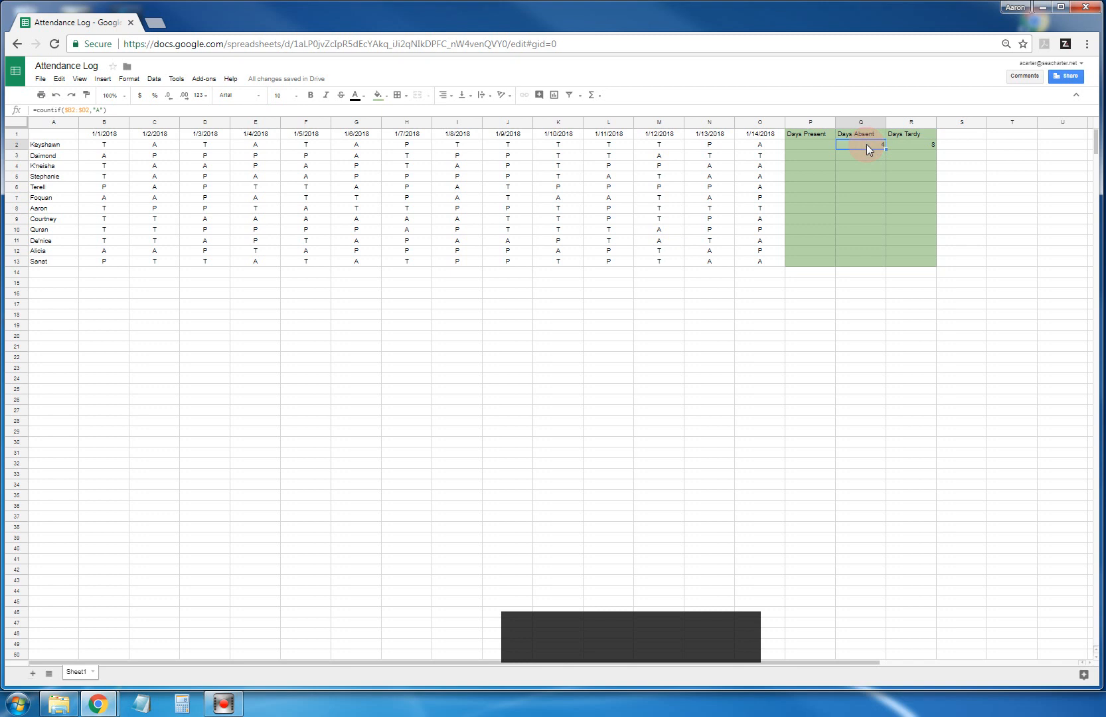
pyautogui.hotkey('ctrl', 'c')
pyautogui.click(799, 146)
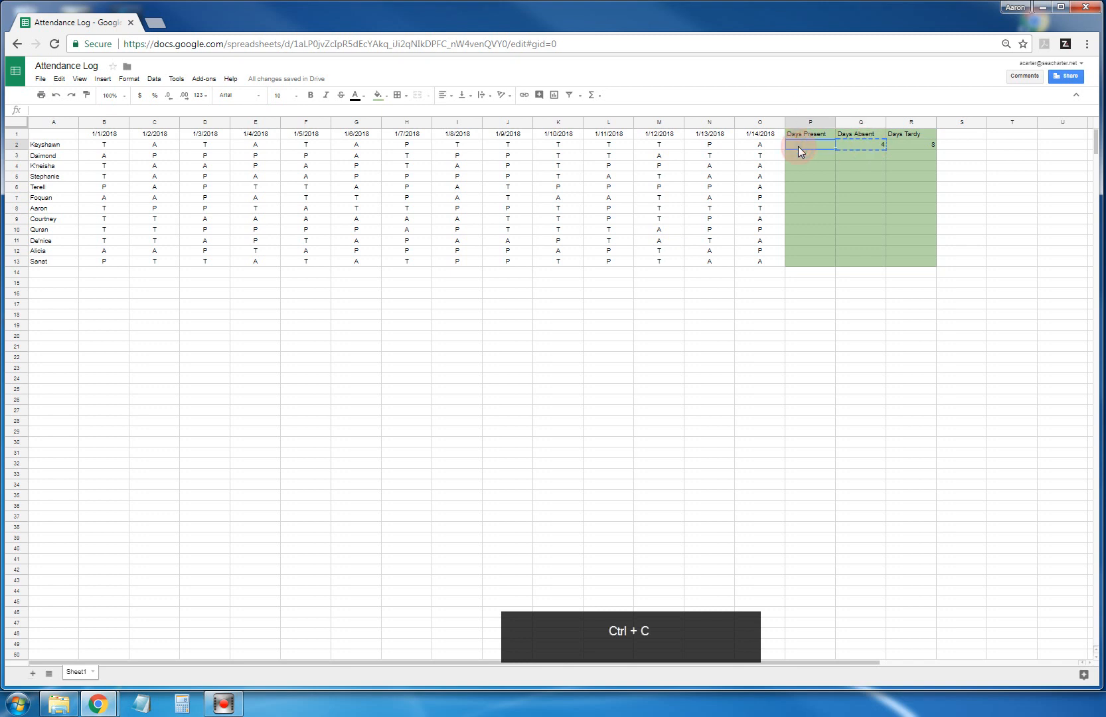
pyautogui.hotkey('ctrl', 'v')
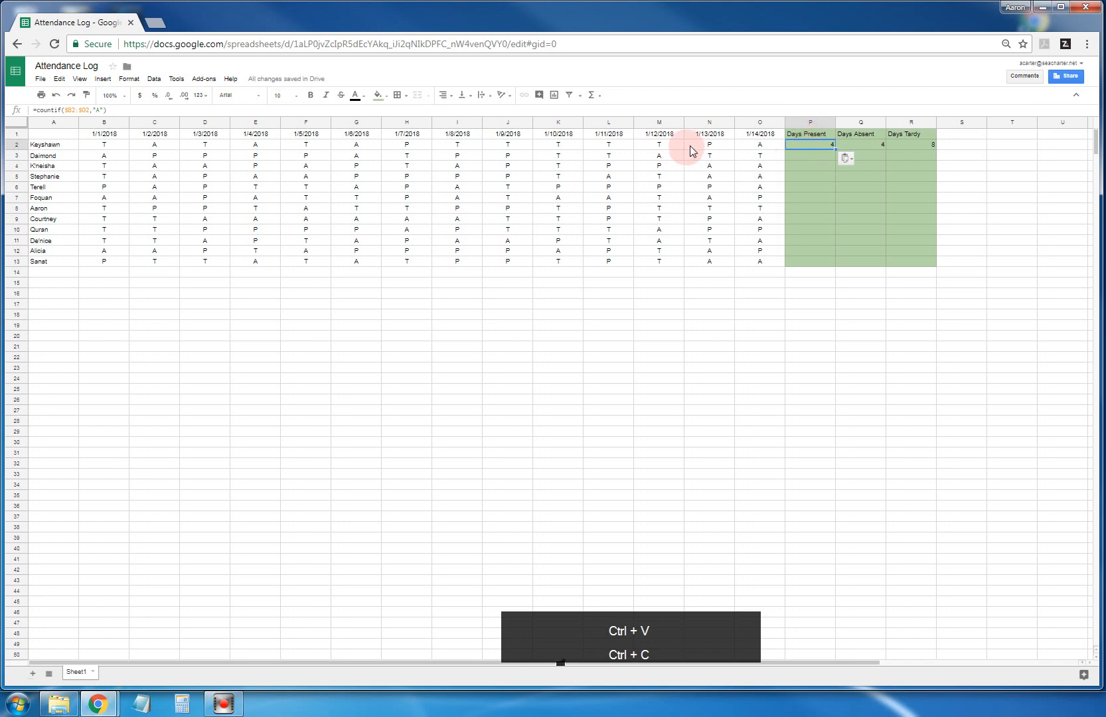
pyautogui.click(100, 111)
pyautogui.press('BackSpace')
pyautogui.write('P')
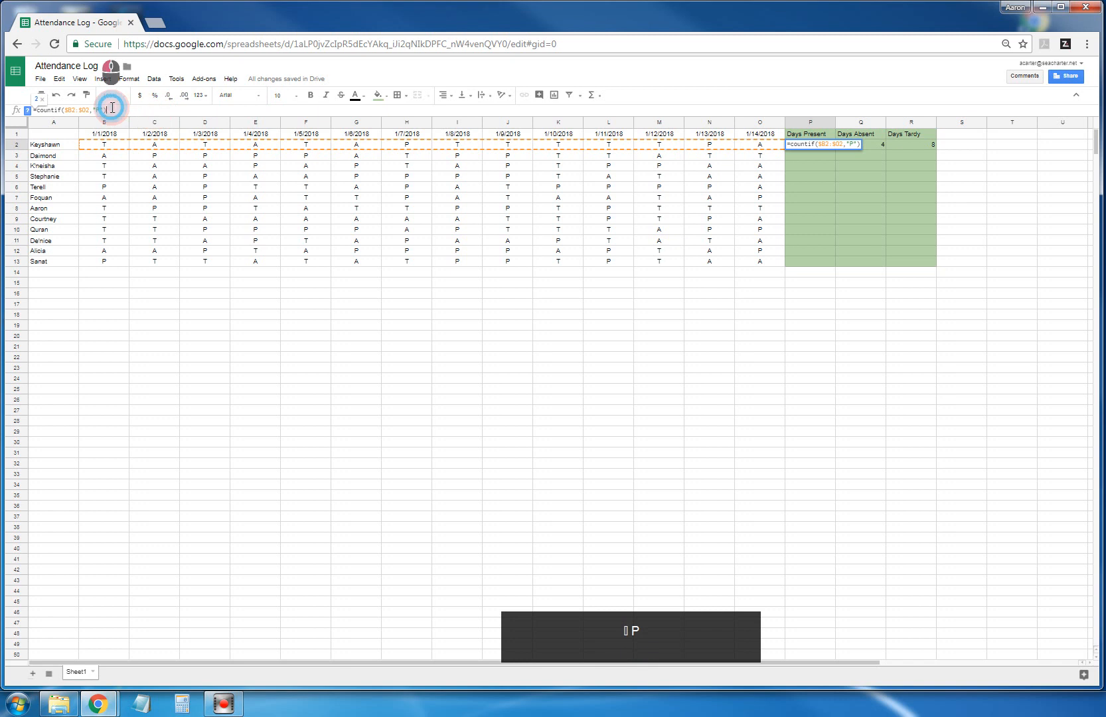
pyautogui.click(138, 112)
pyautogui.press('Return')
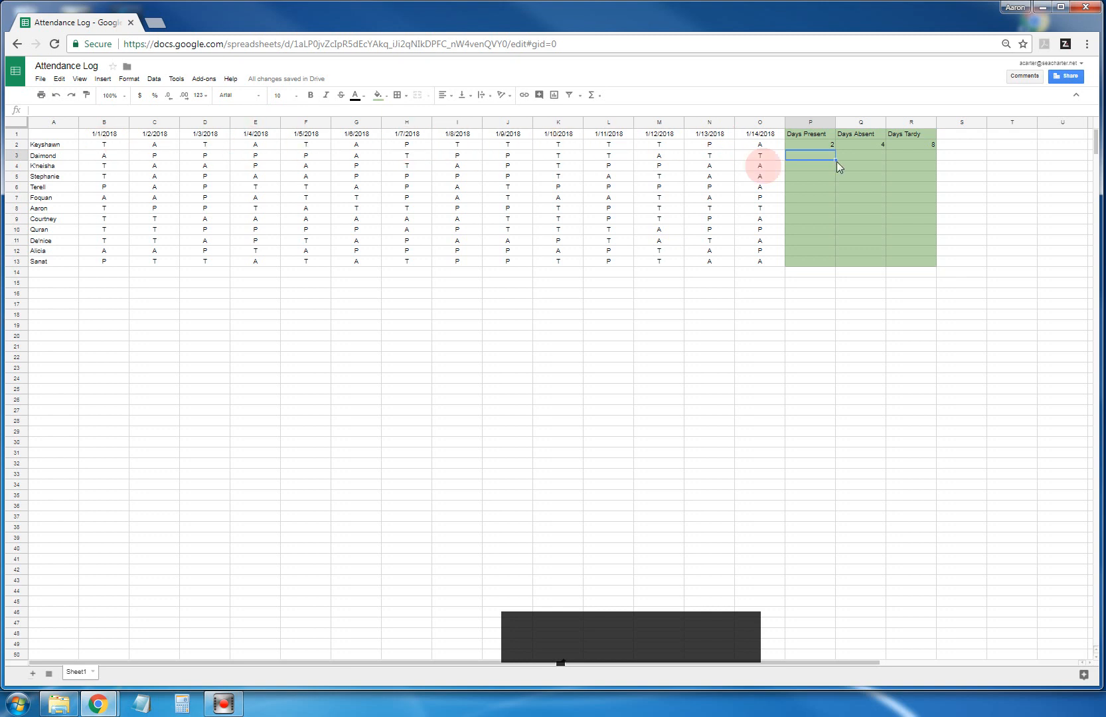
pyautogui.click(806, 149)
pyautogui.press('Delete')
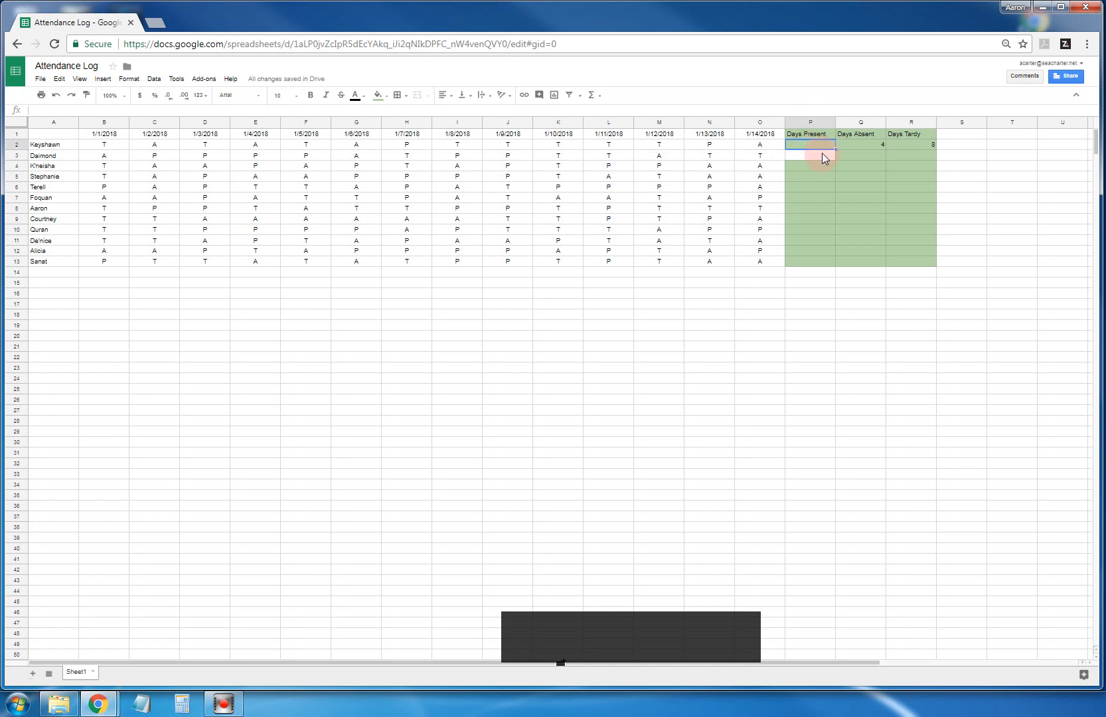
pyautogui.hotkey('ctrl', 'z')
# Extend the P2 formula with +countif($b2:$o2,"T") so that tardy days also count as present
pyautogui.click(818, 144)
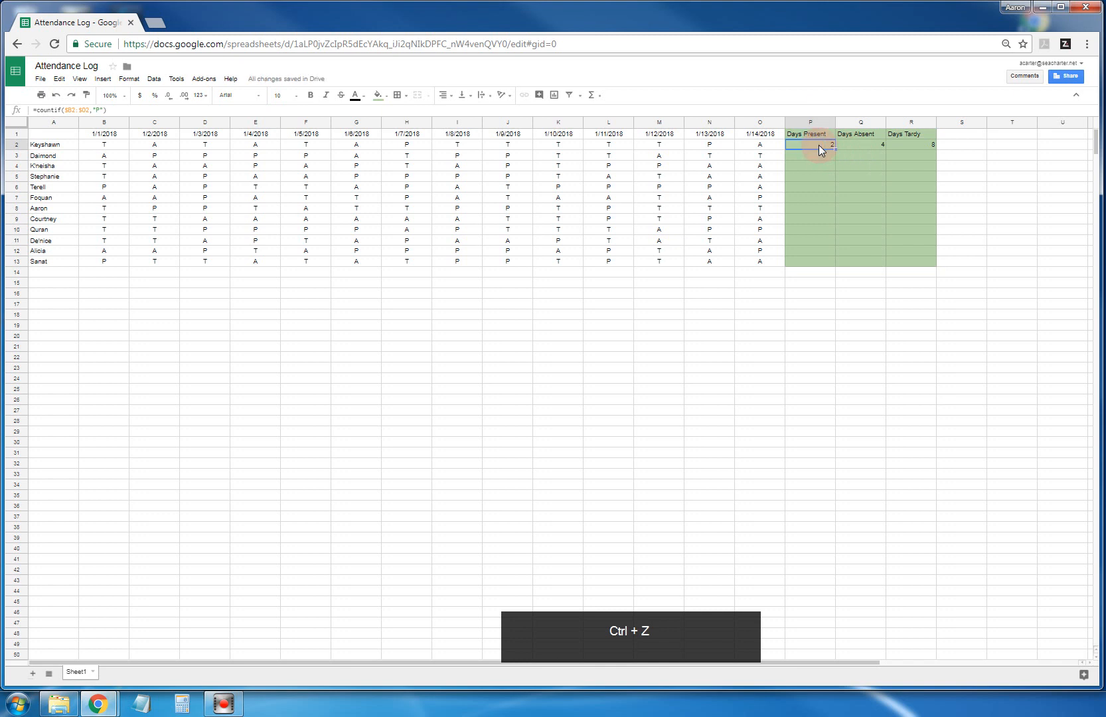
pyautogui.click(112, 110)
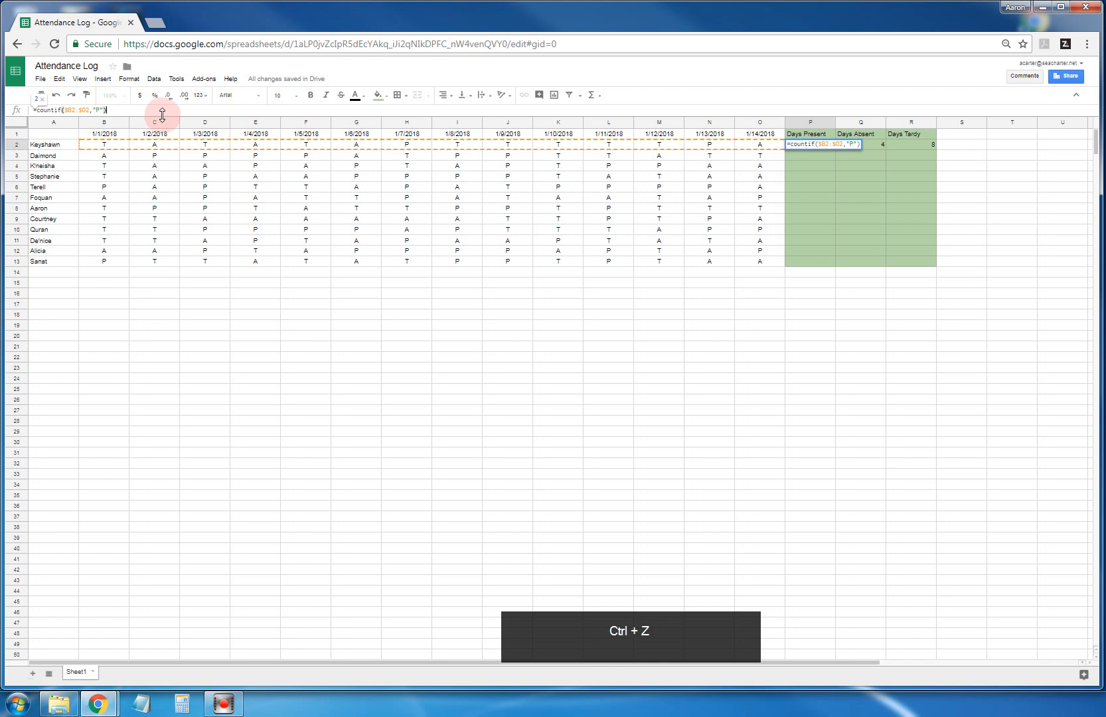
pyautogui.write('+')
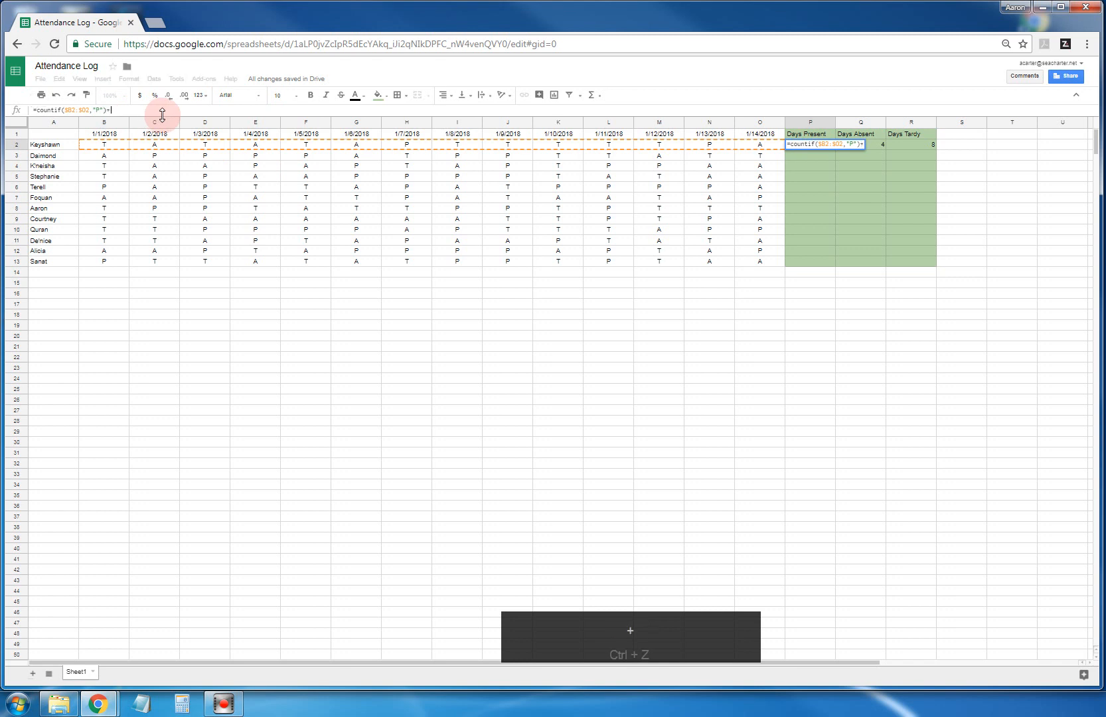
pyautogui.write('countif')
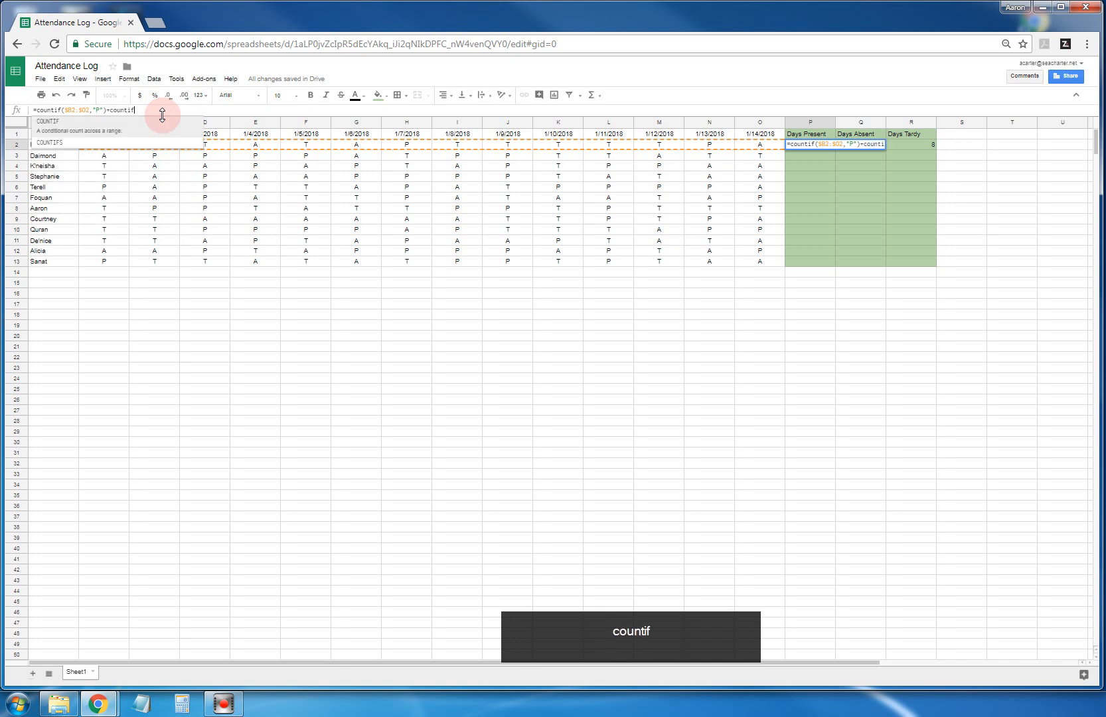
pyautogui.write('()')
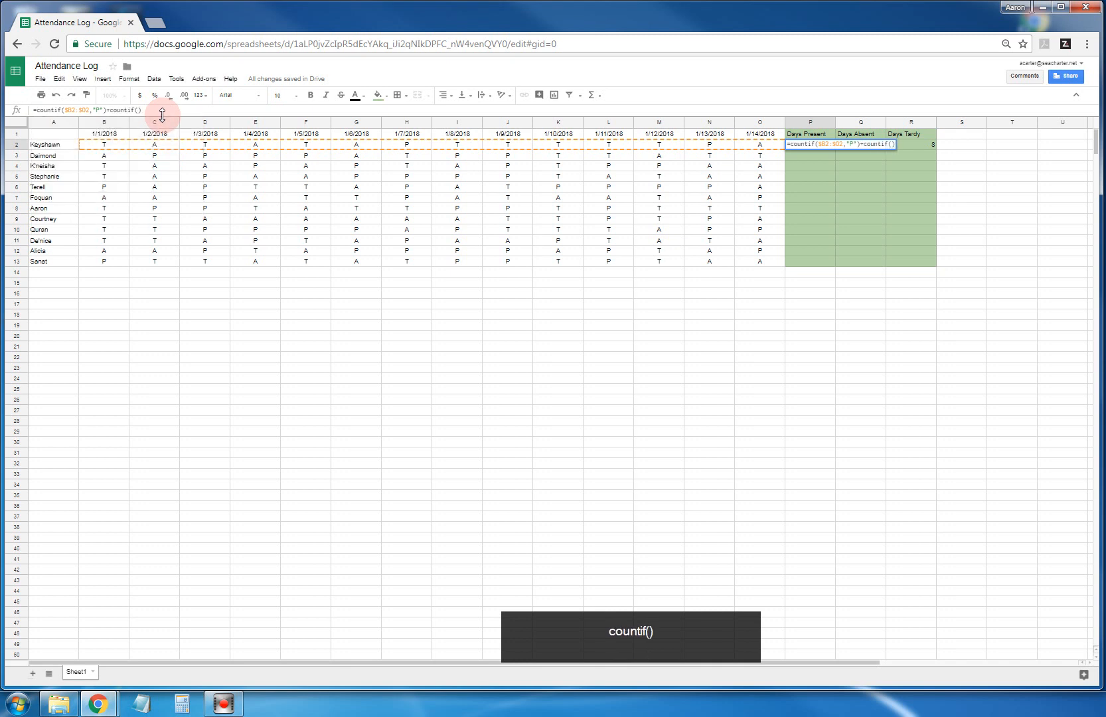
pyautogui.press('Left')
pyautogui.write('$b')
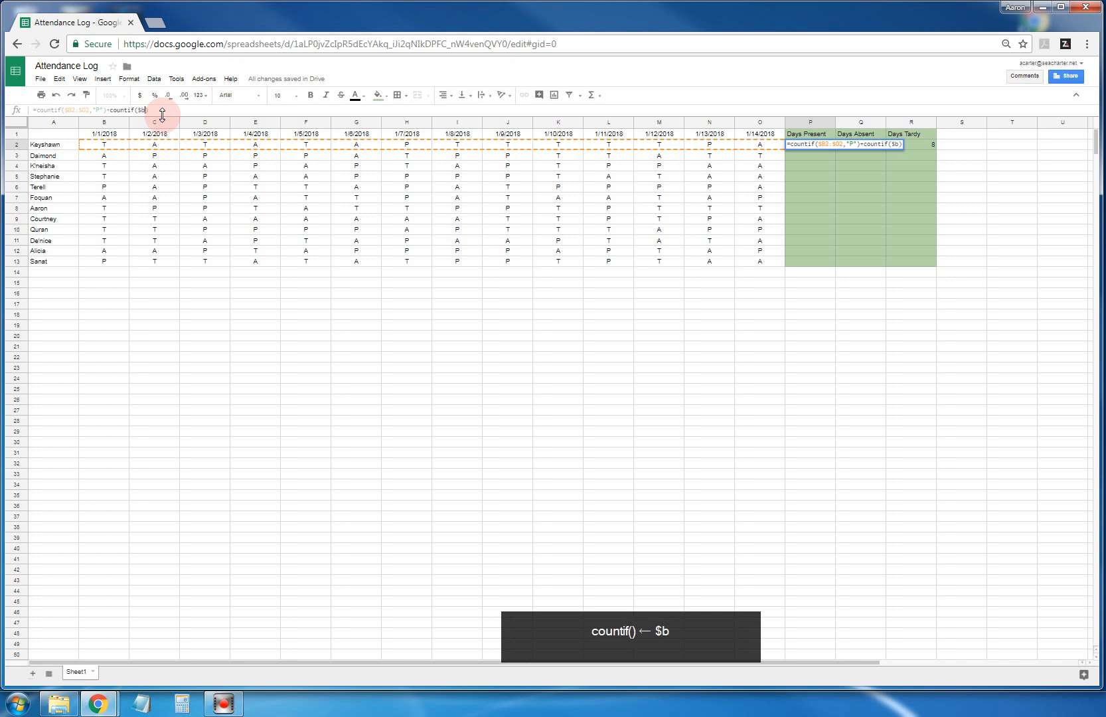
pyautogui.write('2')
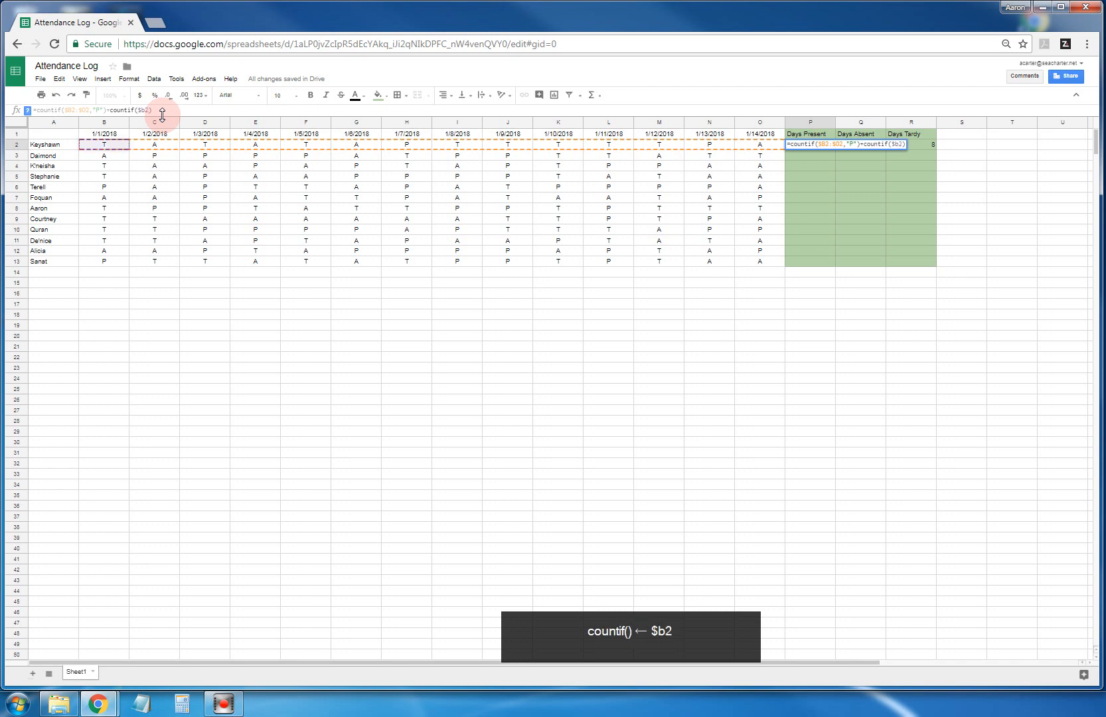
pyautogui.write(':$o')
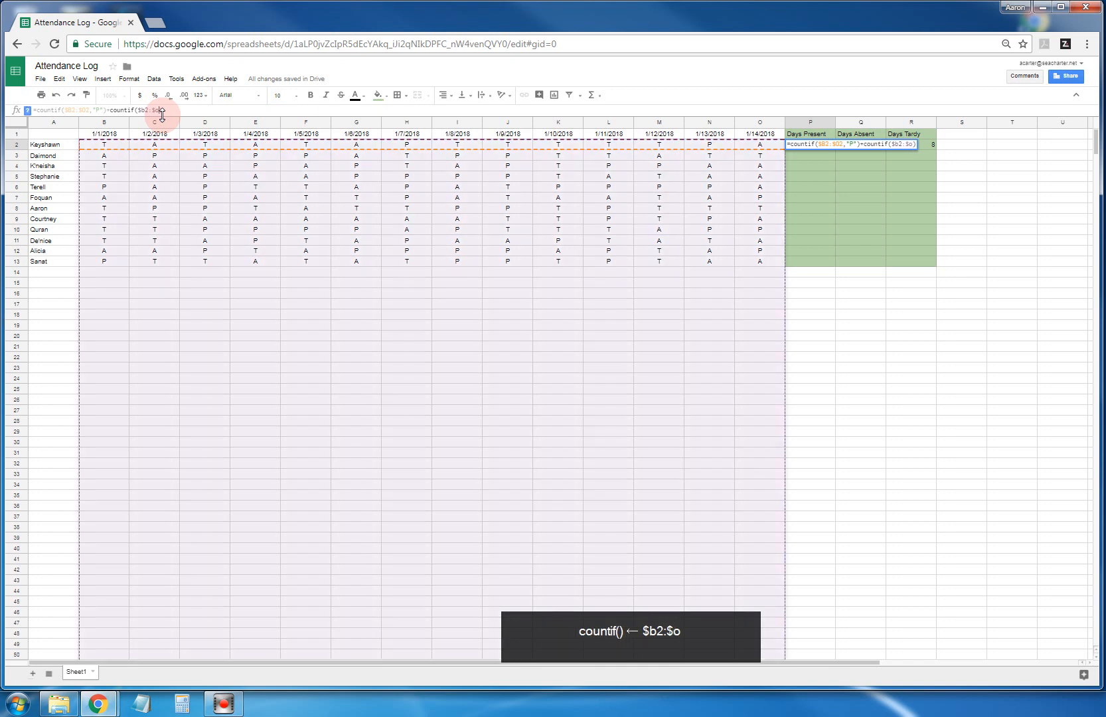
pyautogui.write('2')
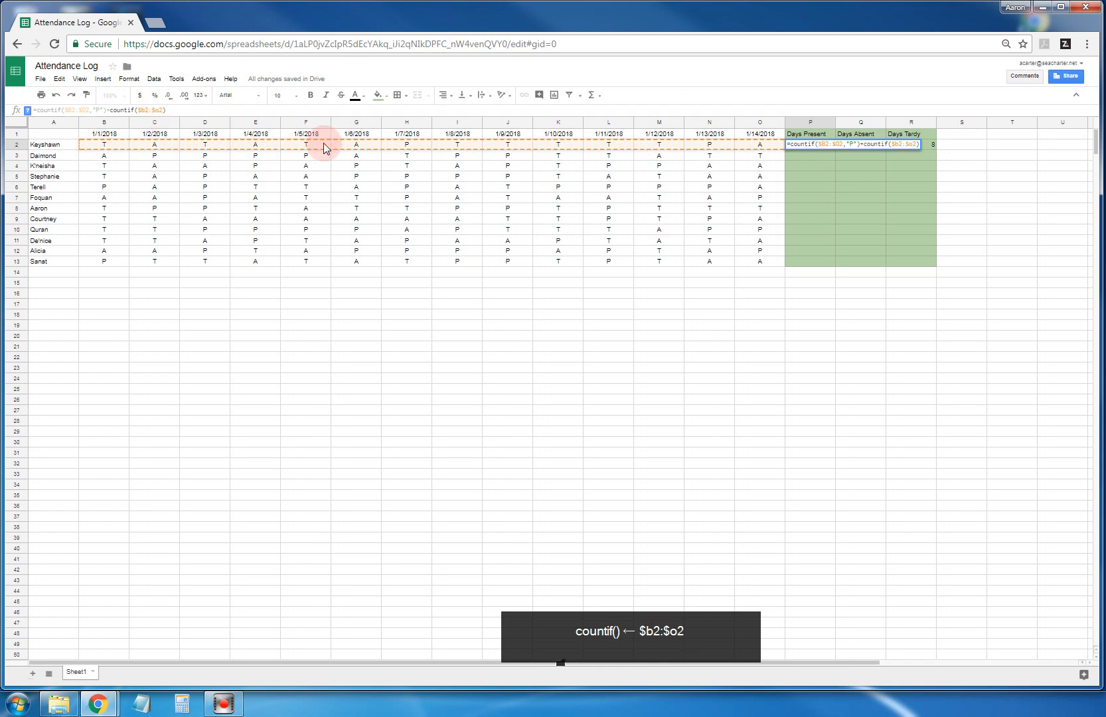
pyautogui.write(',"T"')
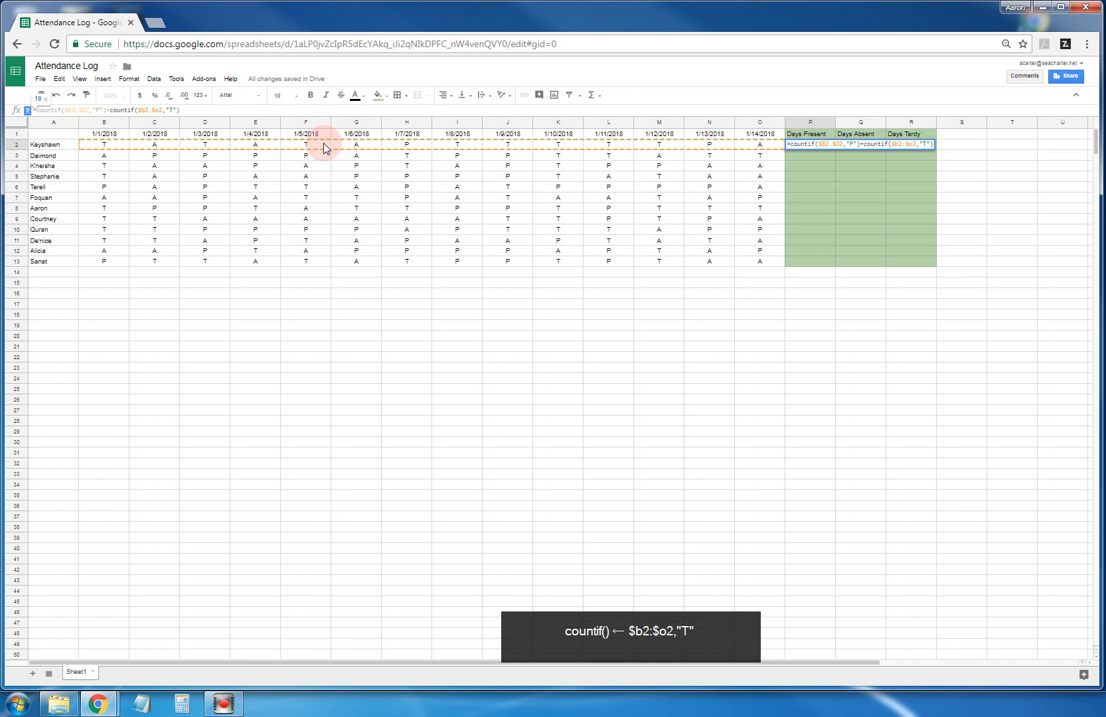
pyautogui.press('Return')
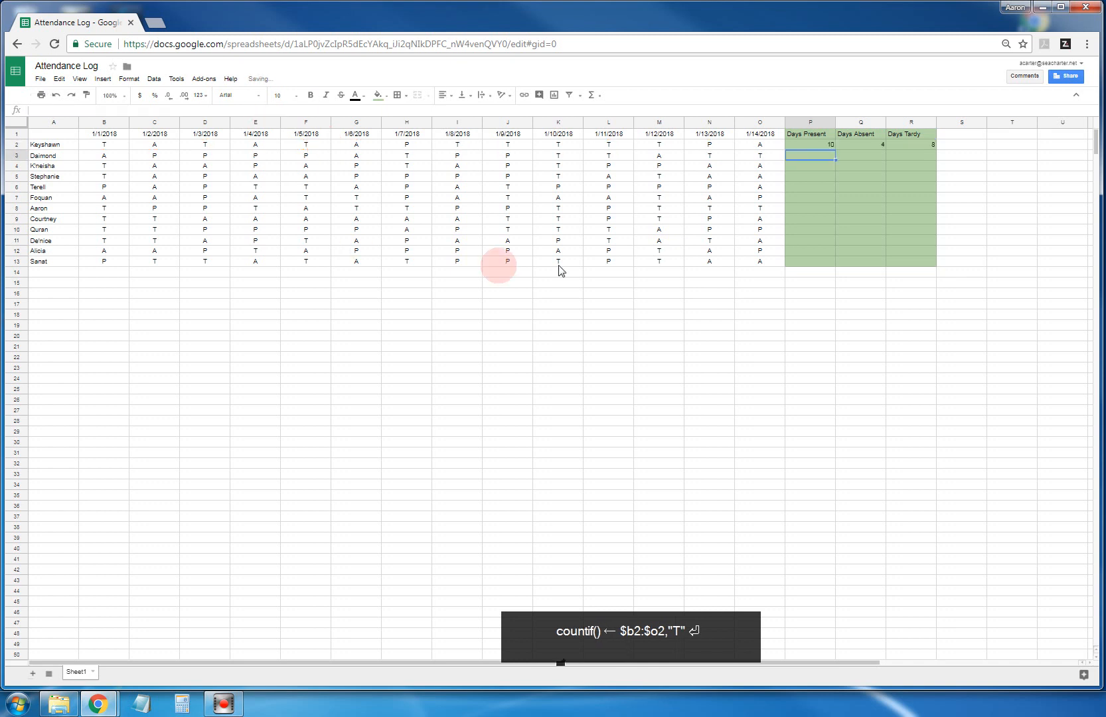
# Fill the row 2 formulas for Days Tardy, Days Absent and Days Present down through row 13
pyautogui.click(811, 146)
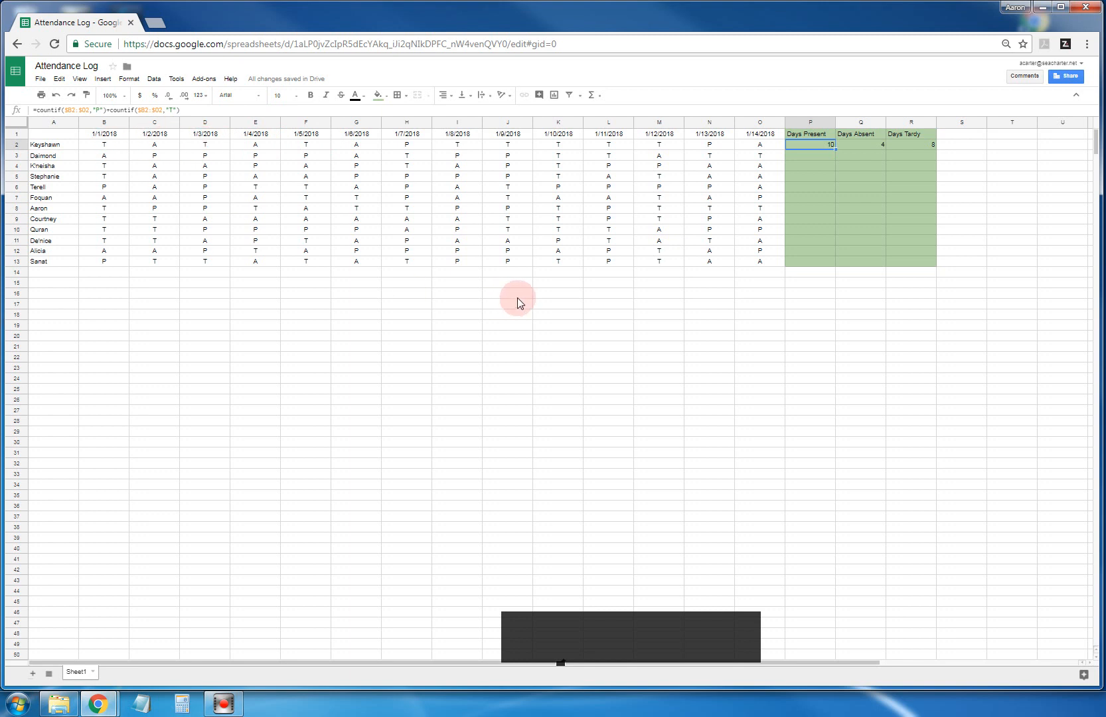
pyautogui.click(902, 146)
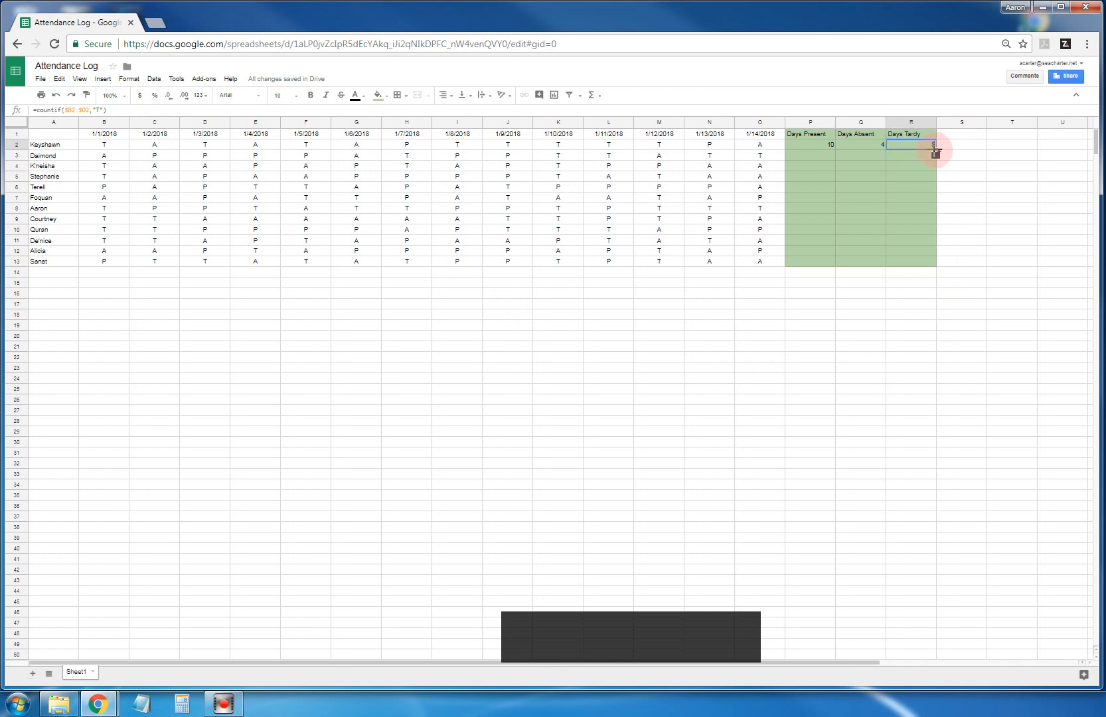
pyautogui.moveTo(935, 149); pyautogui.dragTo(932, 259)
pyautogui.click(872, 150)
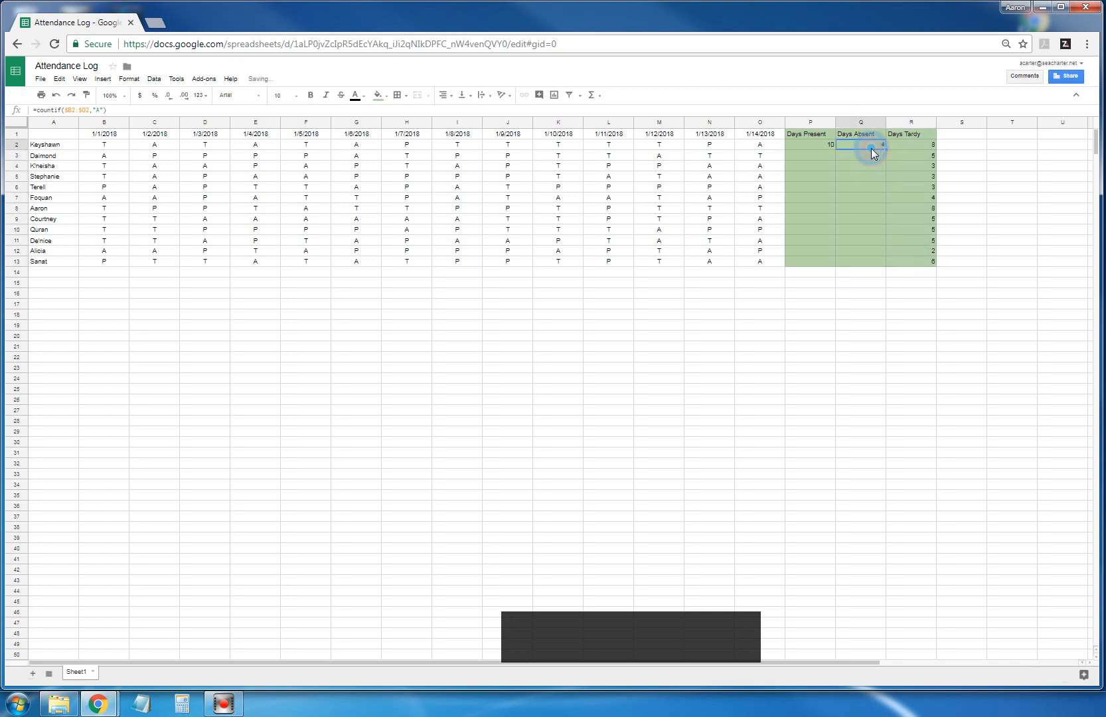
pyautogui.moveTo(885, 150); pyautogui.dragTo(882, 258)
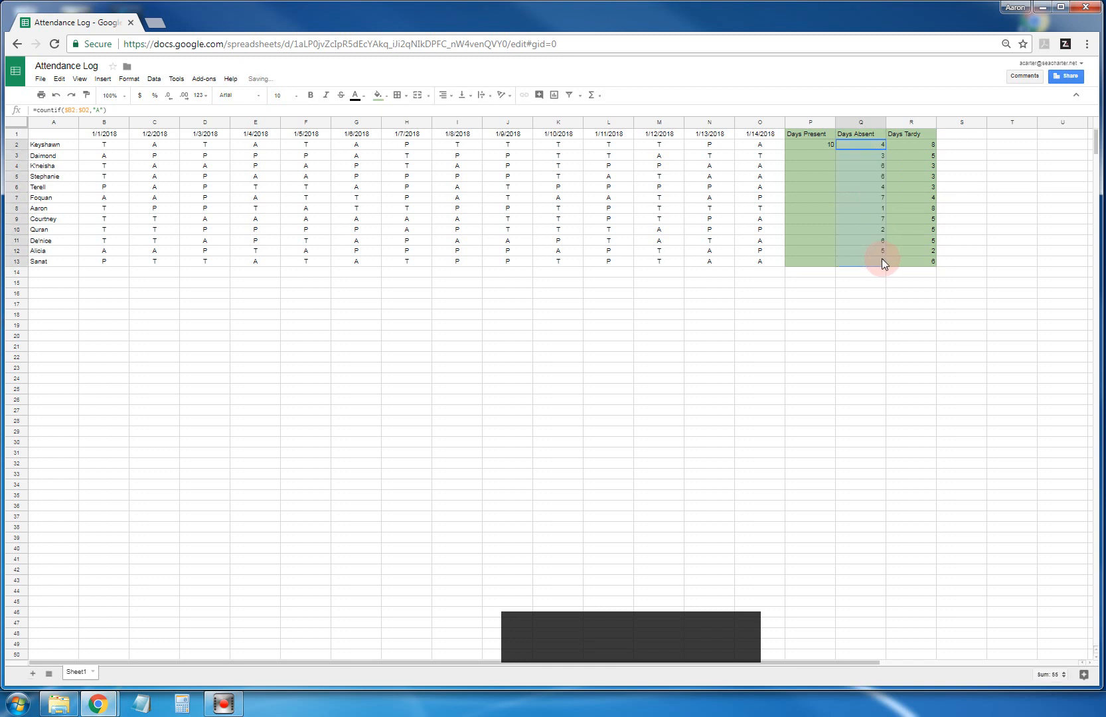
pyautogui.click(824, 146)
pyautogui.moveTo(832, 150); pyautogui.dragTo(831, 258)
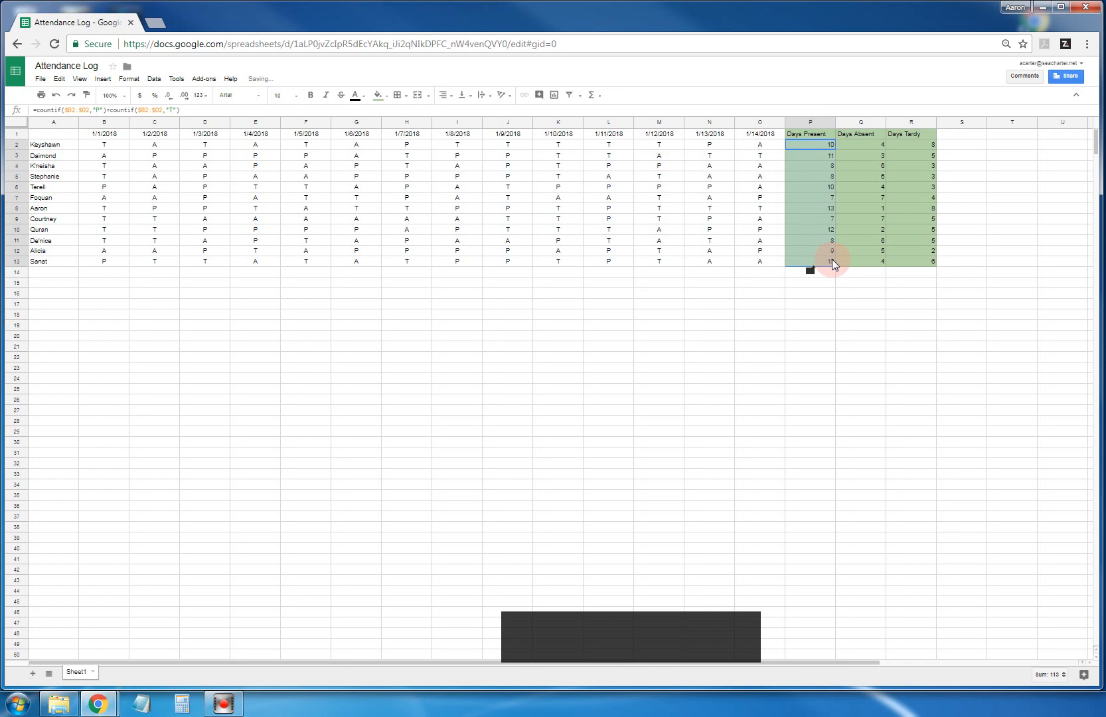
# Check the attendance entries in row 10 and the filled Days Present formulas in P11 through P13
pyautogui.click(13, 229)
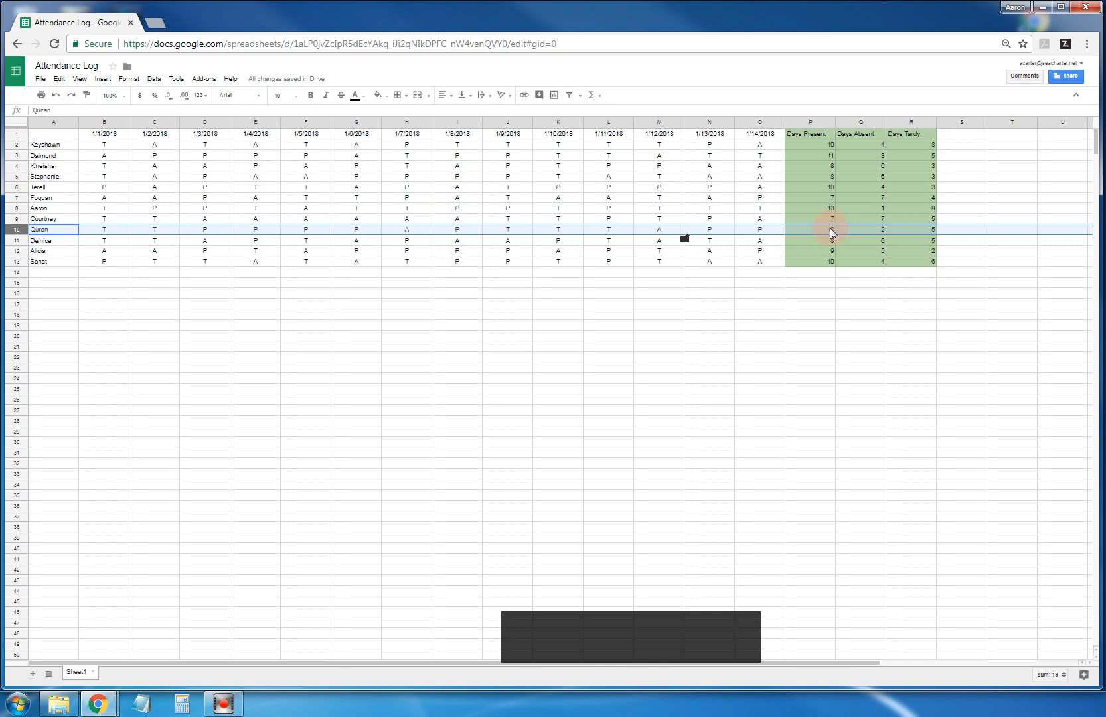
pyautogui.click(815, 242)
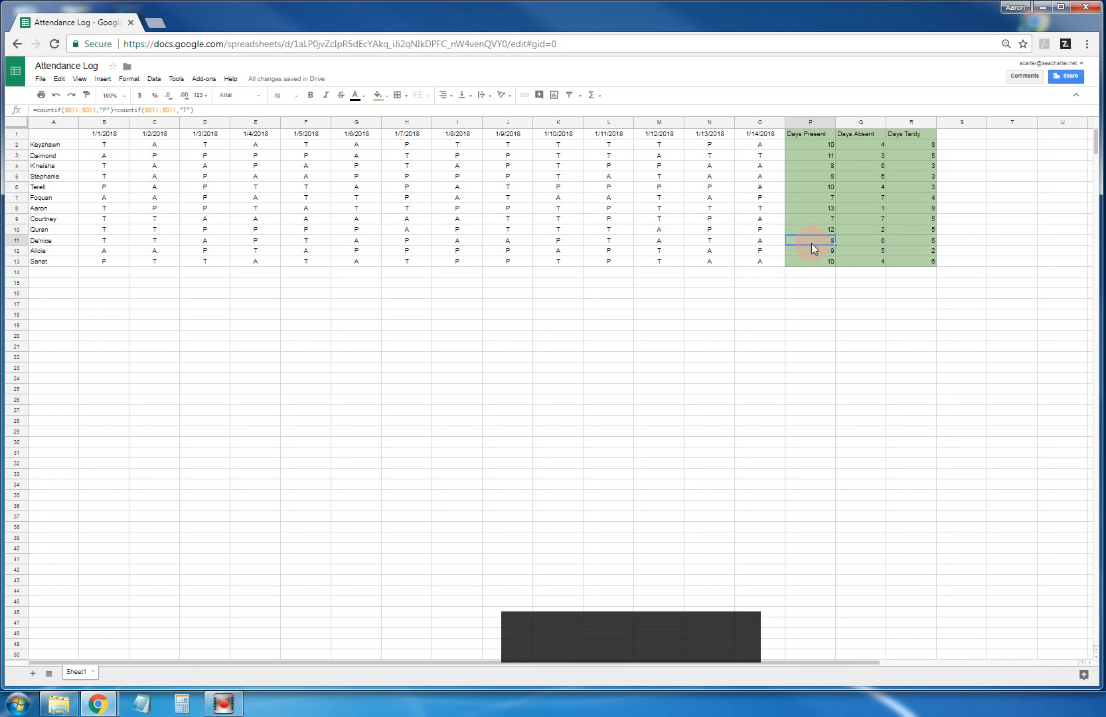
pyautogui.click(816, 249)
pyautogui.click(816, 259)
# Copy the attendance table A1:R13 and paste only its values starting at A17
pyautogui.moveTo(41, 133); pyautogui.dragTo(921, 260)
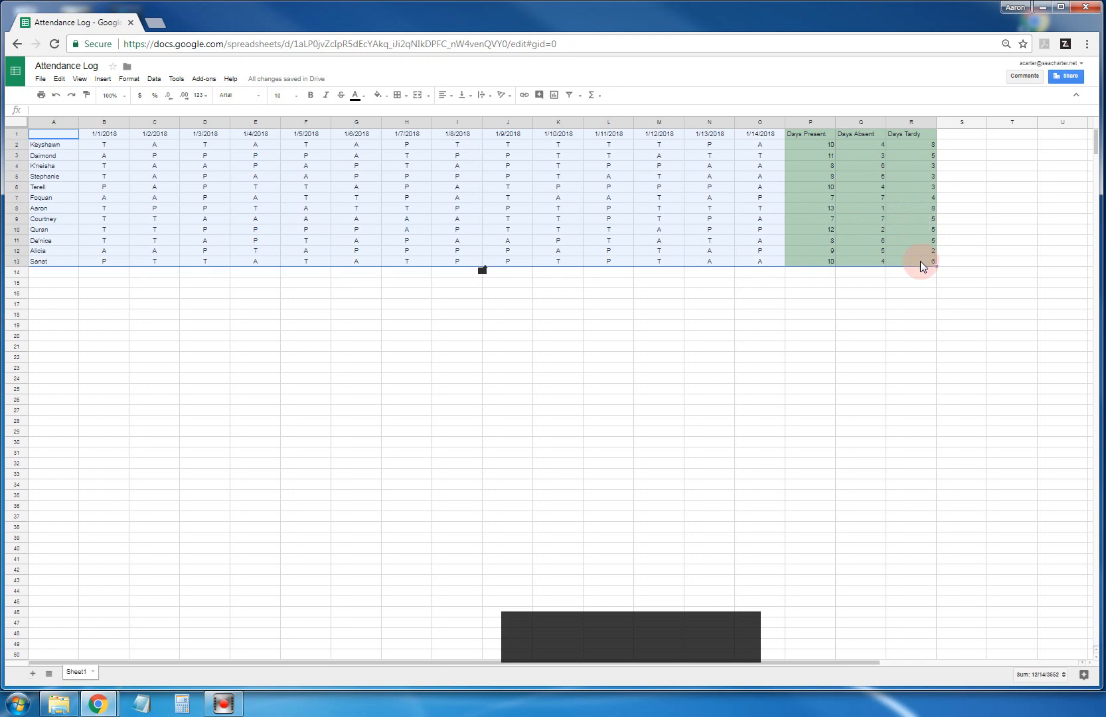
pyautogui.hotkey('ctrl', 'c')
pyautogui.click(46, 305)
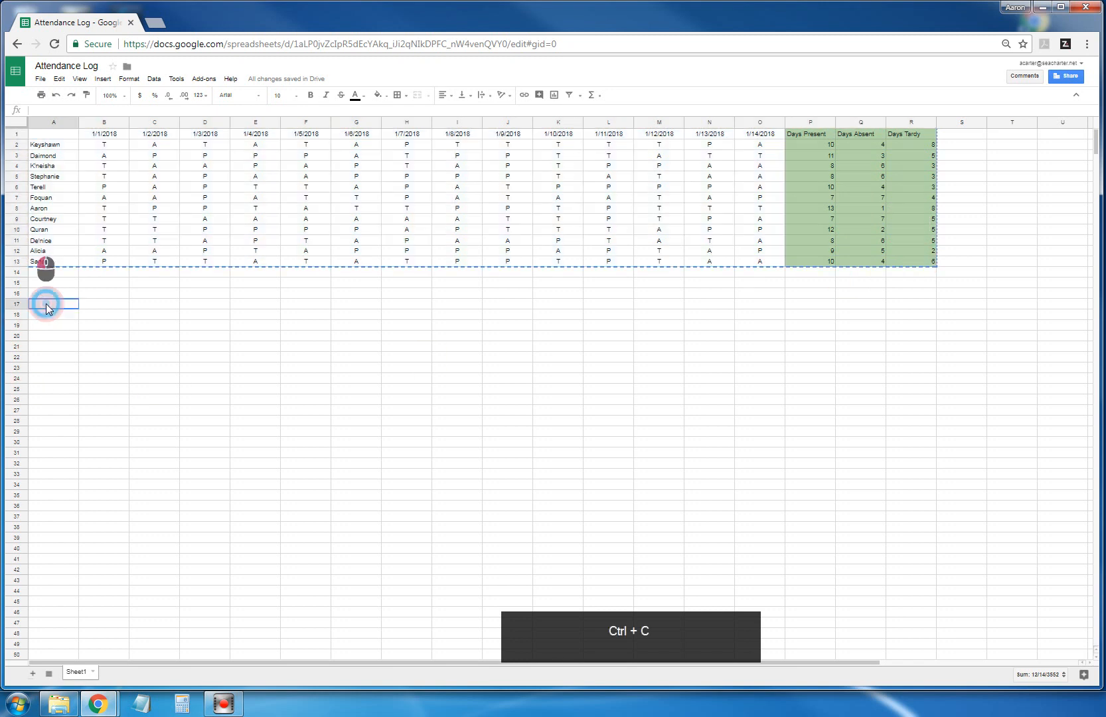
pyautogui.rightClick(46, 303)
pyautogui.moveTo(80, 357)
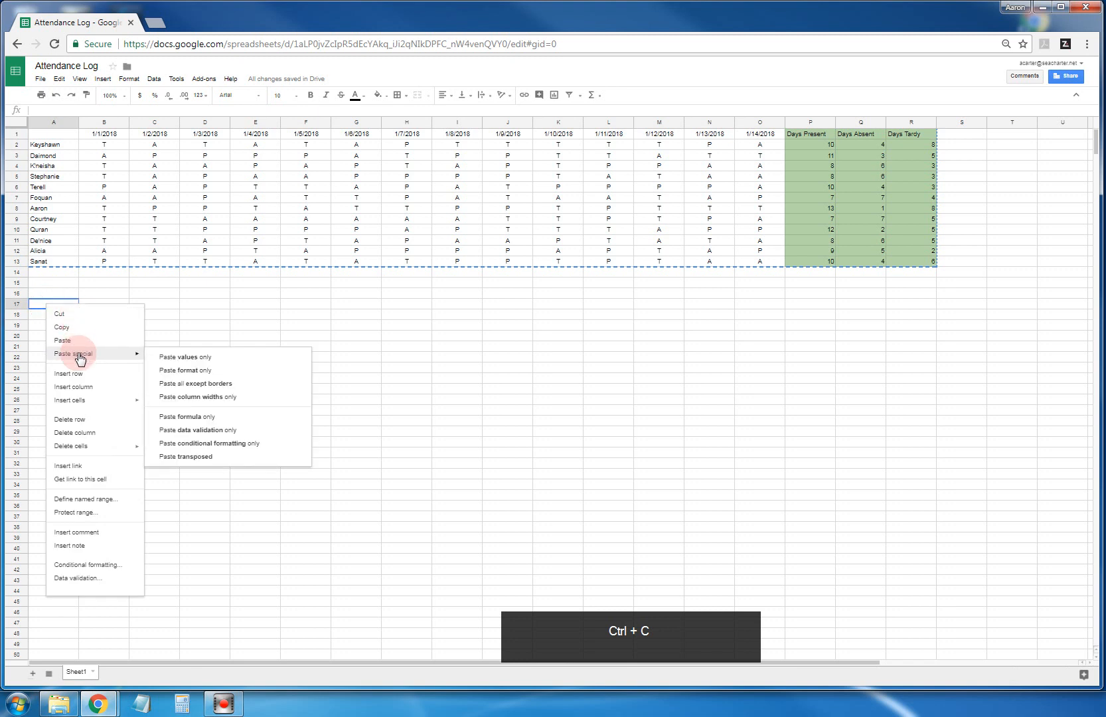
pyautogui.click(202, 358)
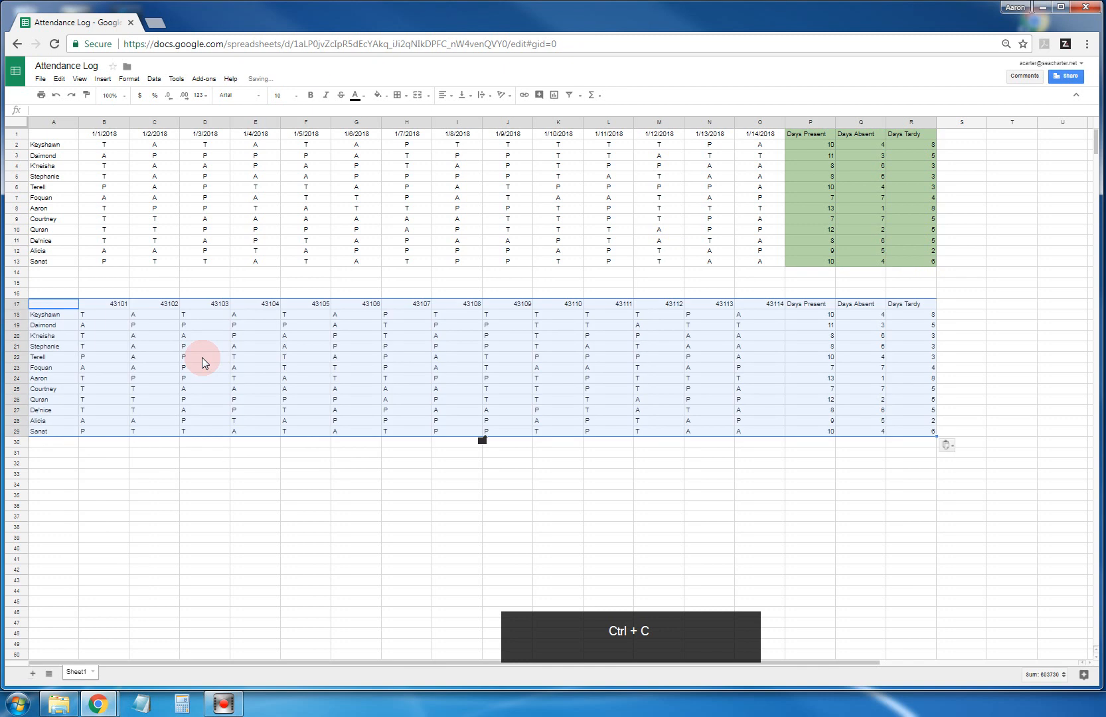
# Fill the Days Present, Days Absent and Days Tardy cells of the copied table, P17:R29, with light orange
pyautogui.click(813, 305)
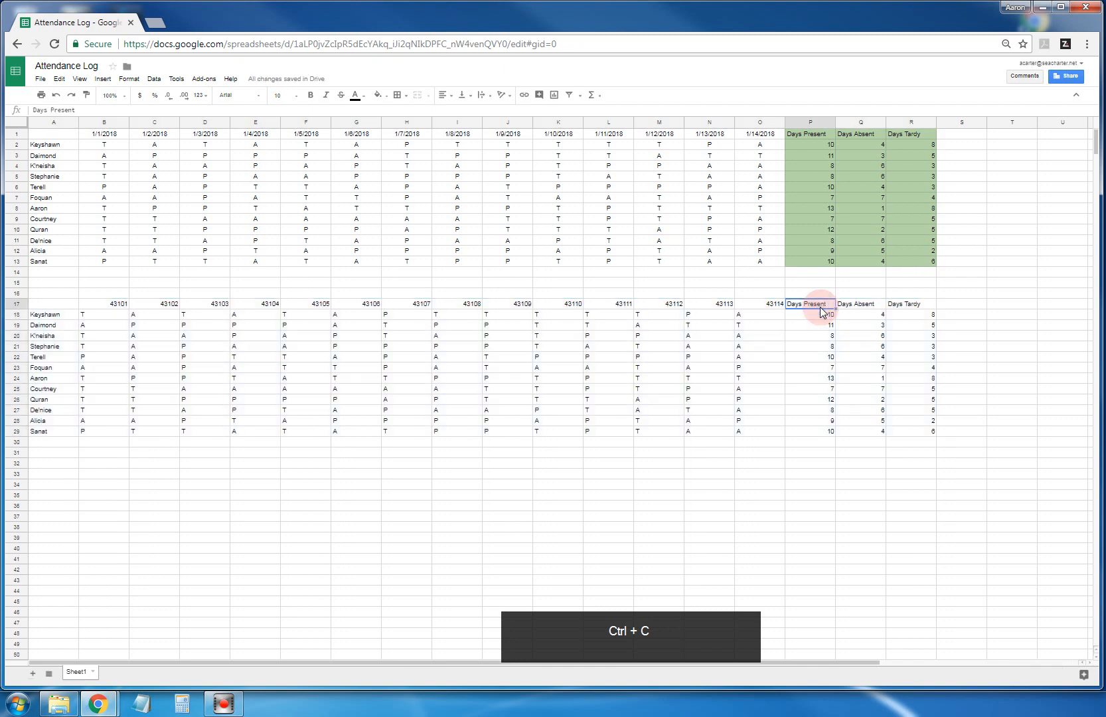
pyautogui.moveTo(813, 305); pyautogui.dragTo(923, 430)
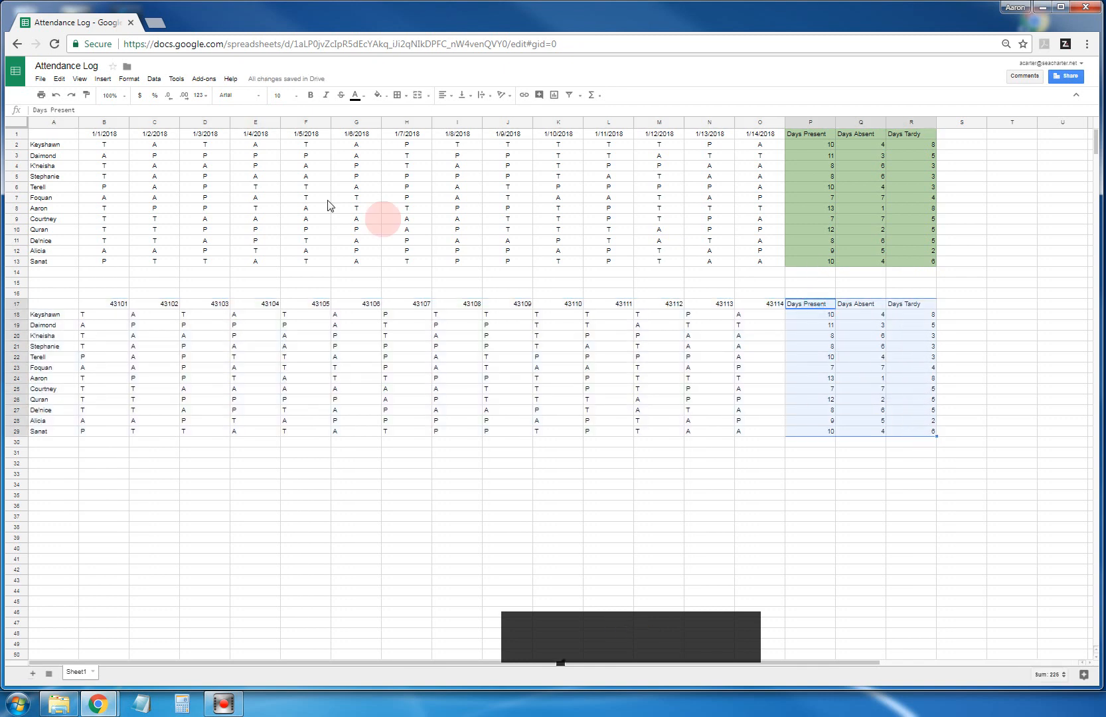
pyautogui.click(387, 100)
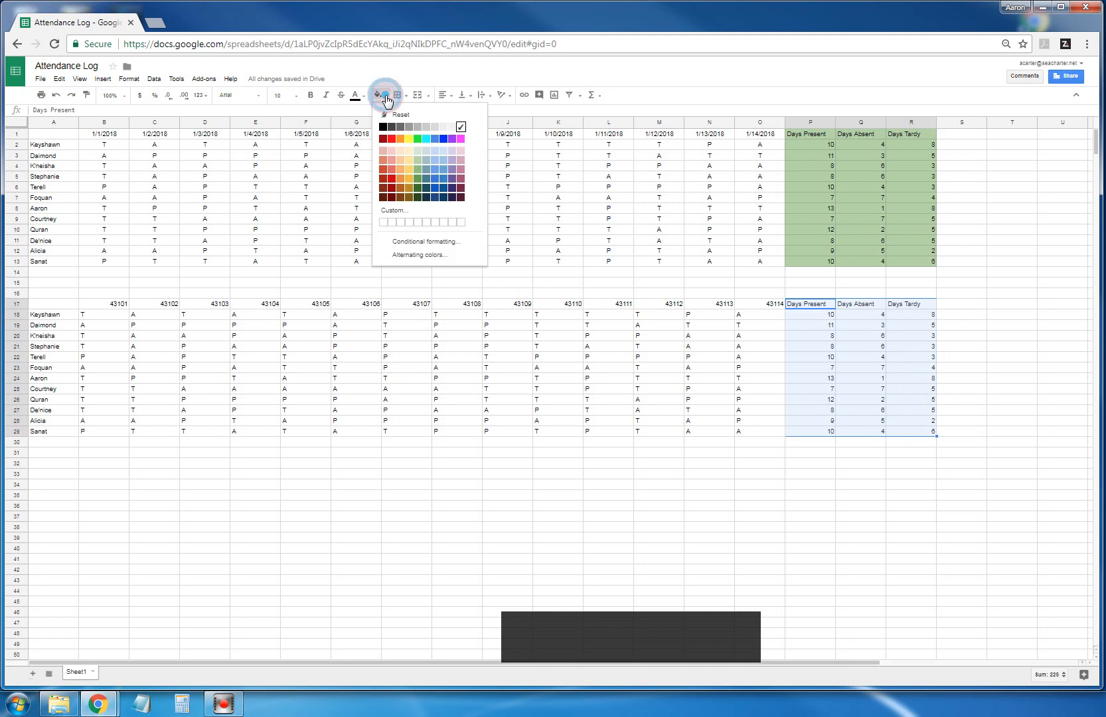
pyautogui.click(401, 159)
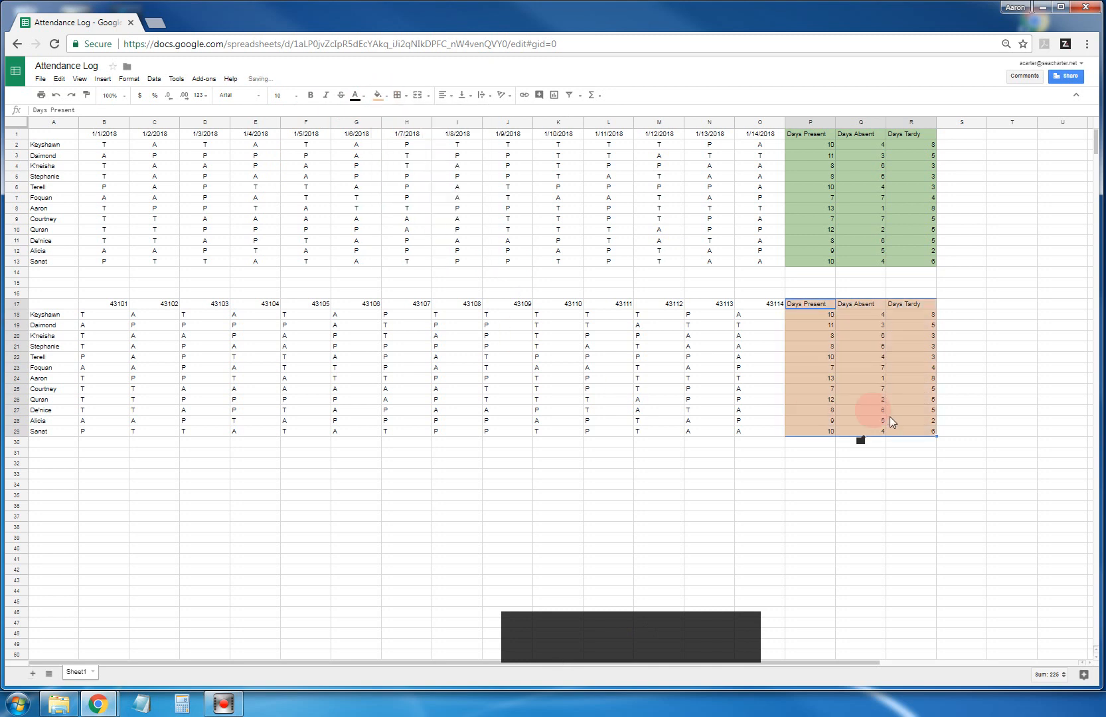
pyautogui.click(875, 473)
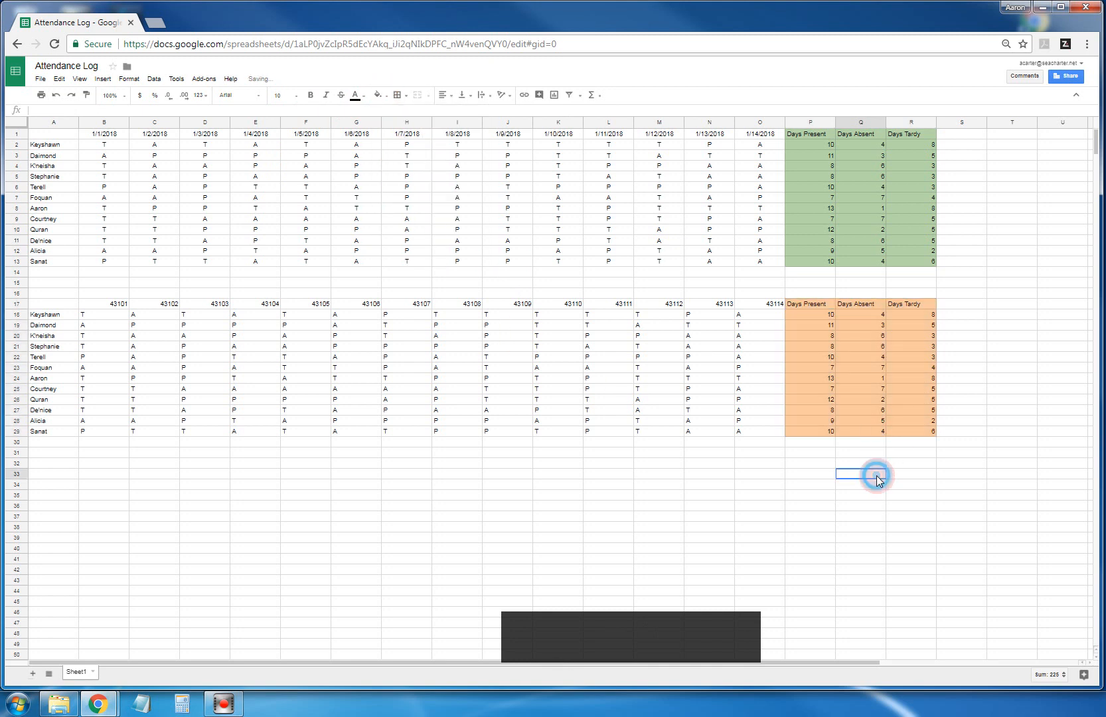
# Enter =14-q18 in P18 to calculate Days Present as the number of recorded days minus the absences
pyautogui.click(808, 316)
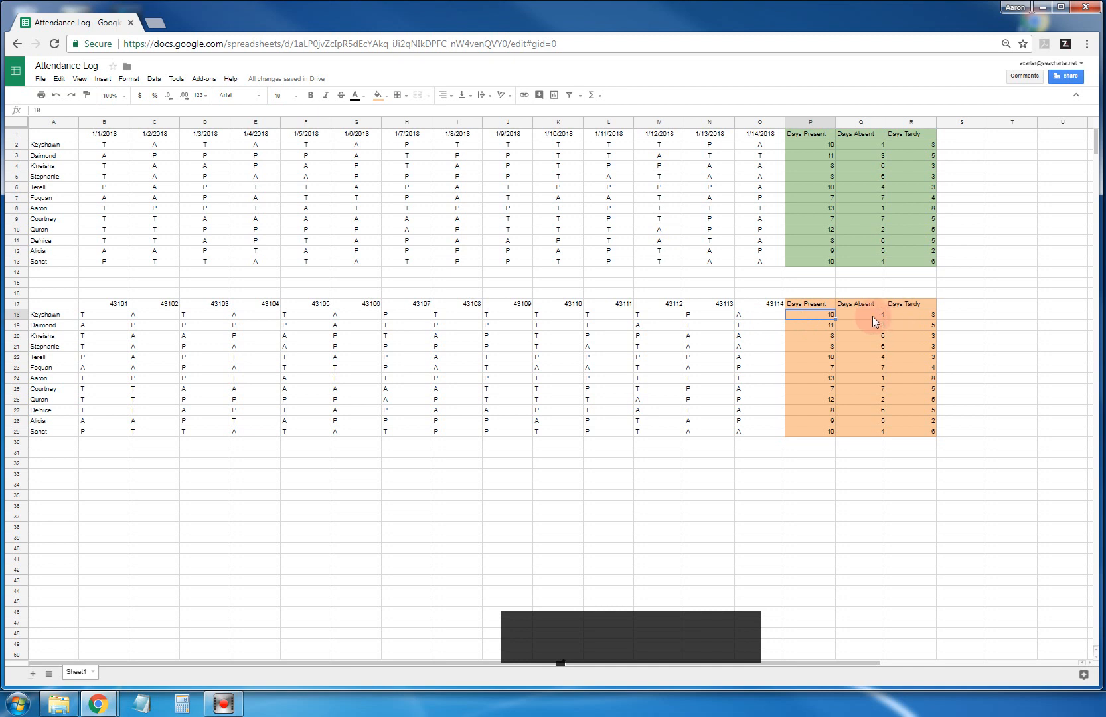
pyautogui.click(814, 318)
pyautogui.moveTo(91, 314); pyautogui.dragTo(745, 316)
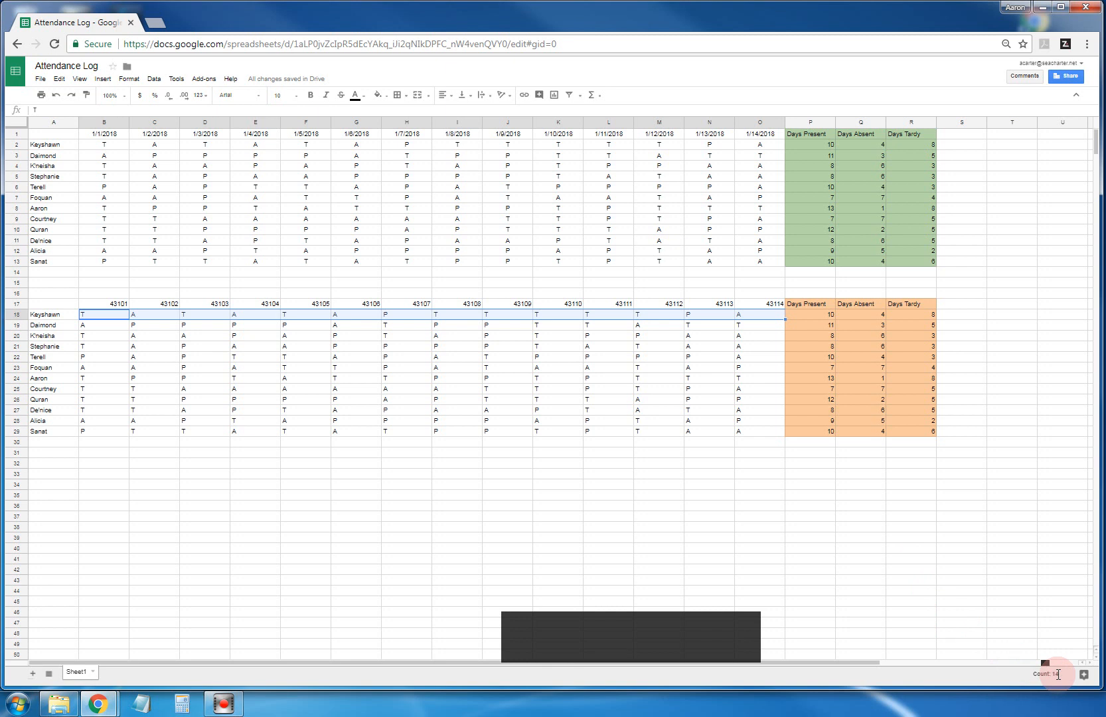
pyautogui.click(810, 314)
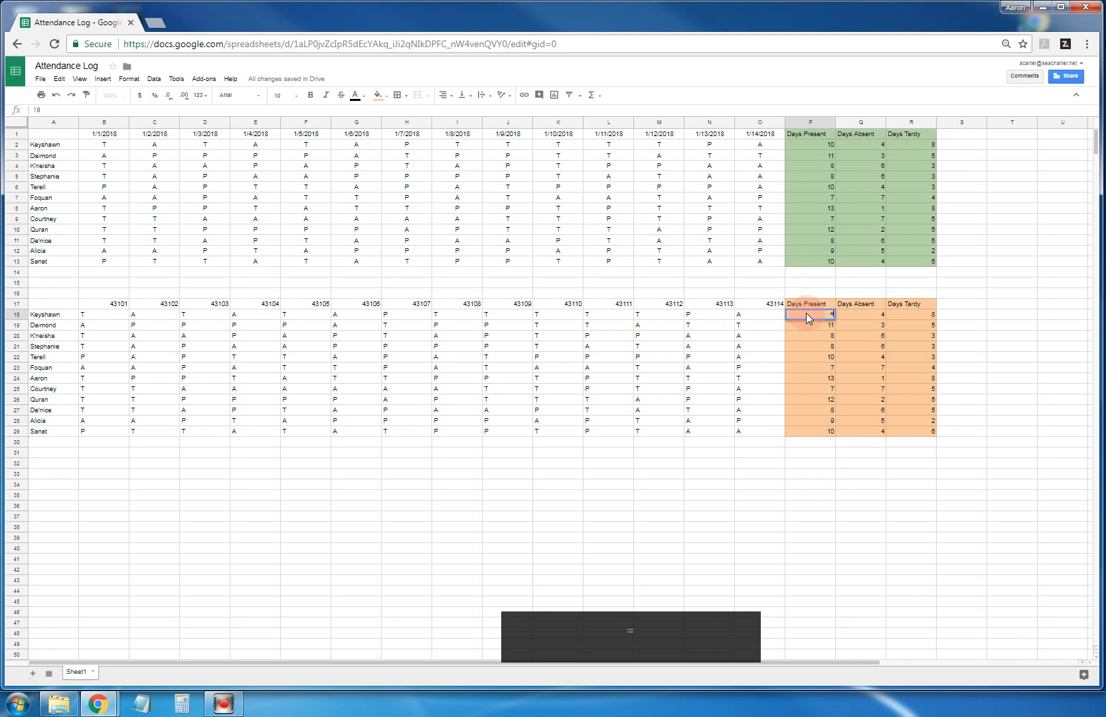
pyautogui.write('=14-')
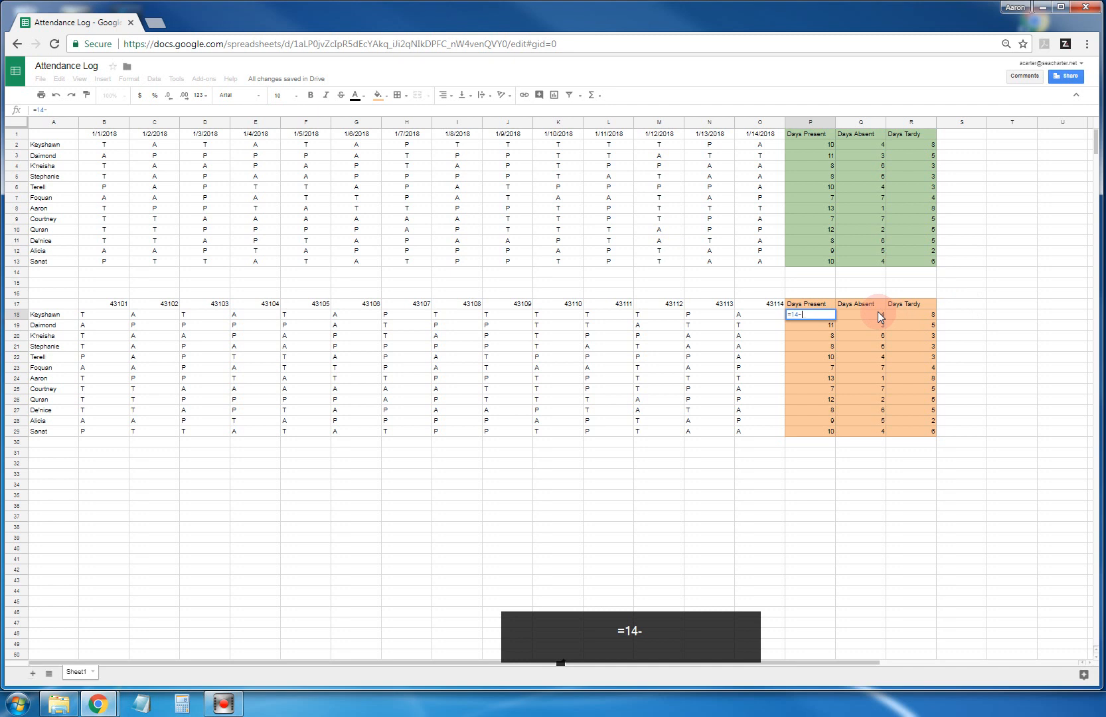
pyautogui.write('q18')
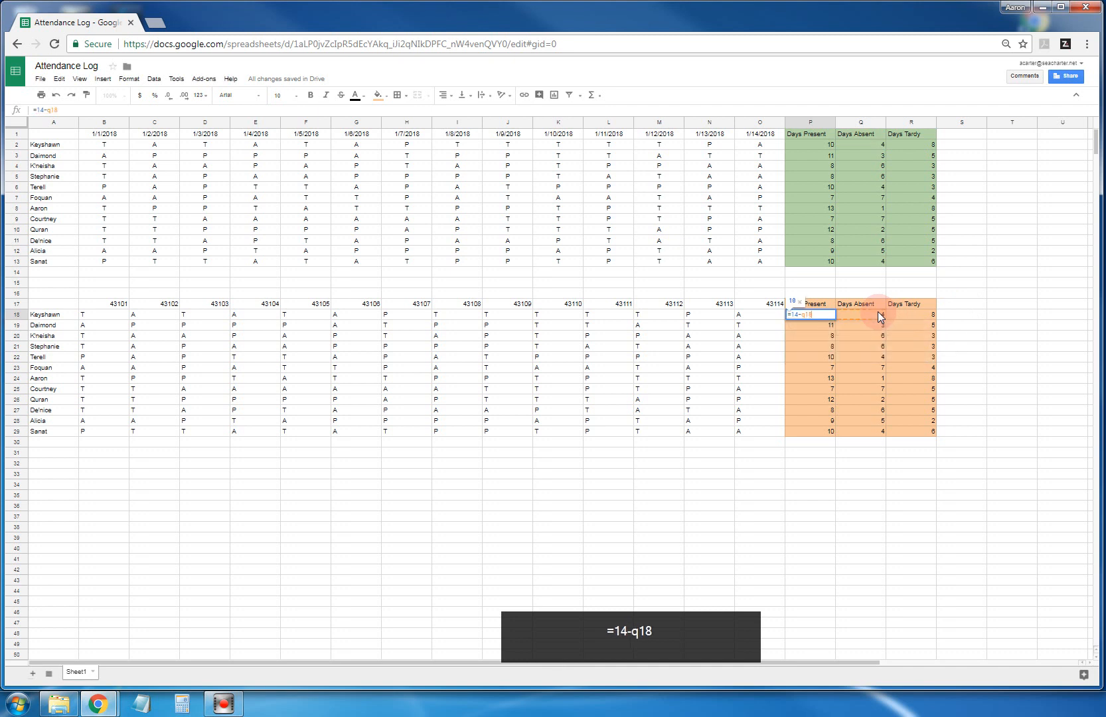
pyautogui.press('Return')
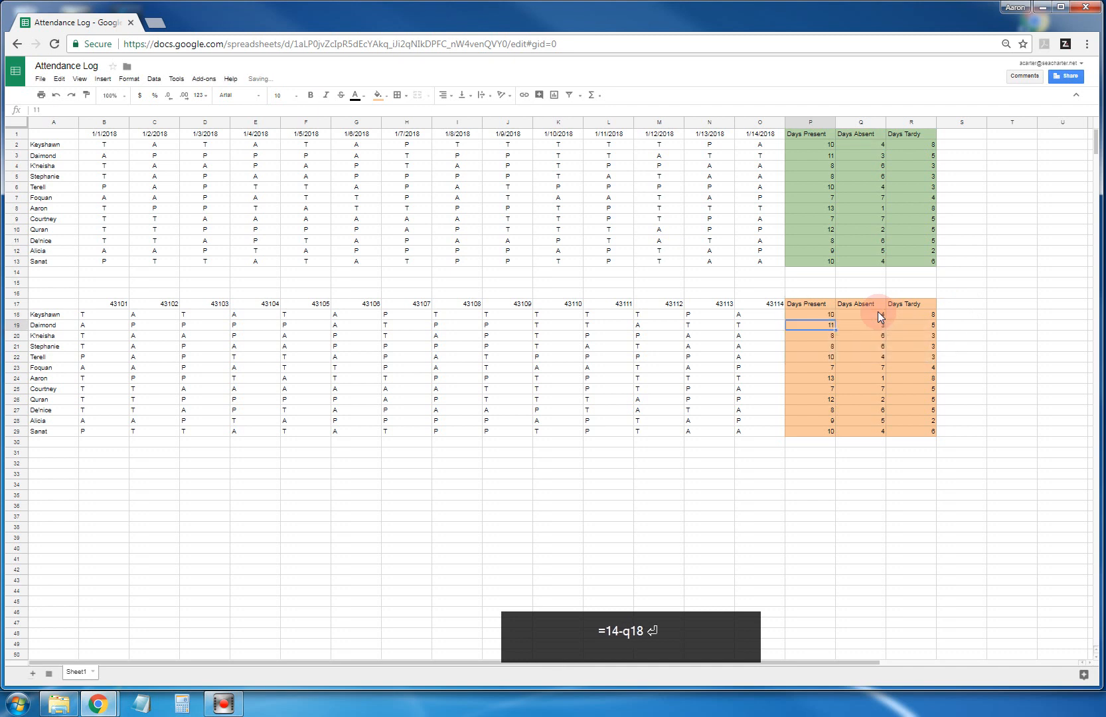
pyautogui.click(822, 311)
pyautogui.click(856, 312)
pyautogui.click(824, 313)
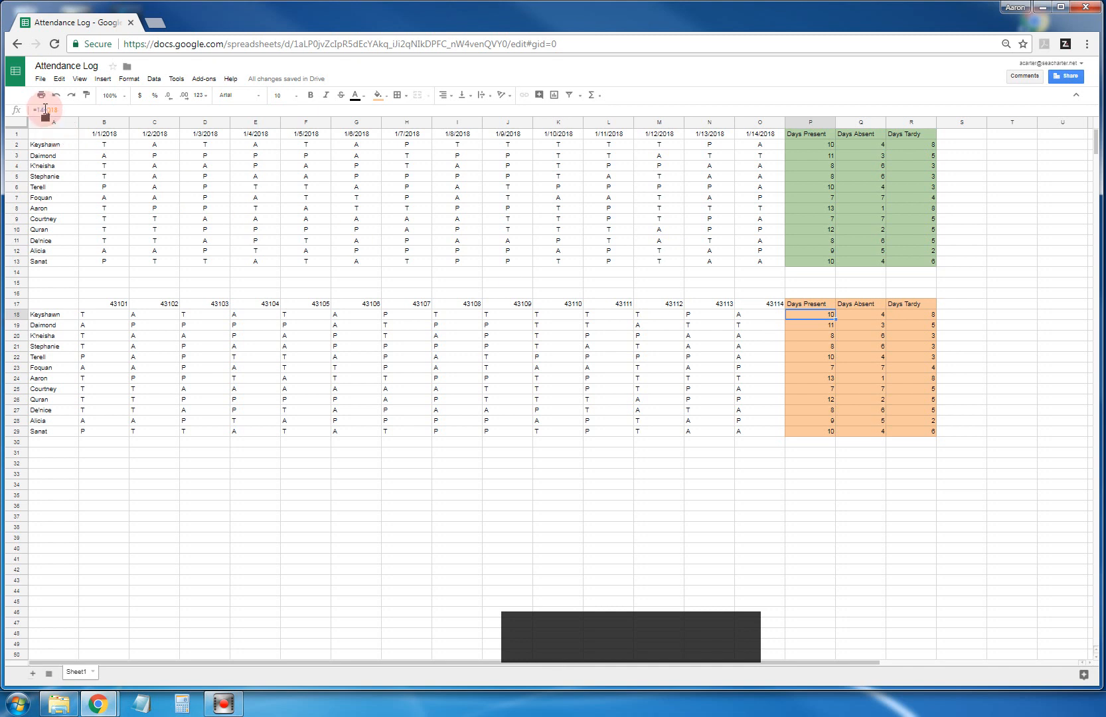
# Replace the fixed 14 in the P18 formula with countif($b2:$o2)
pyautogui.moveTo(94, 315); pyautogui.dragTo(754, 314)
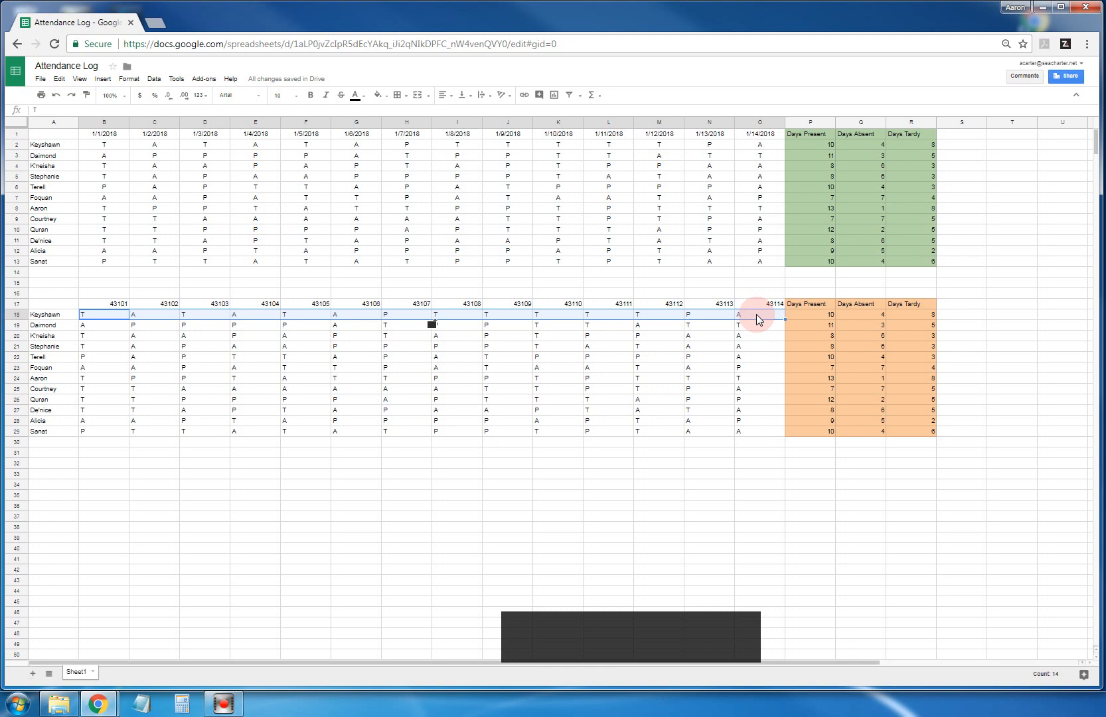
pyautogui.click(797, 318)
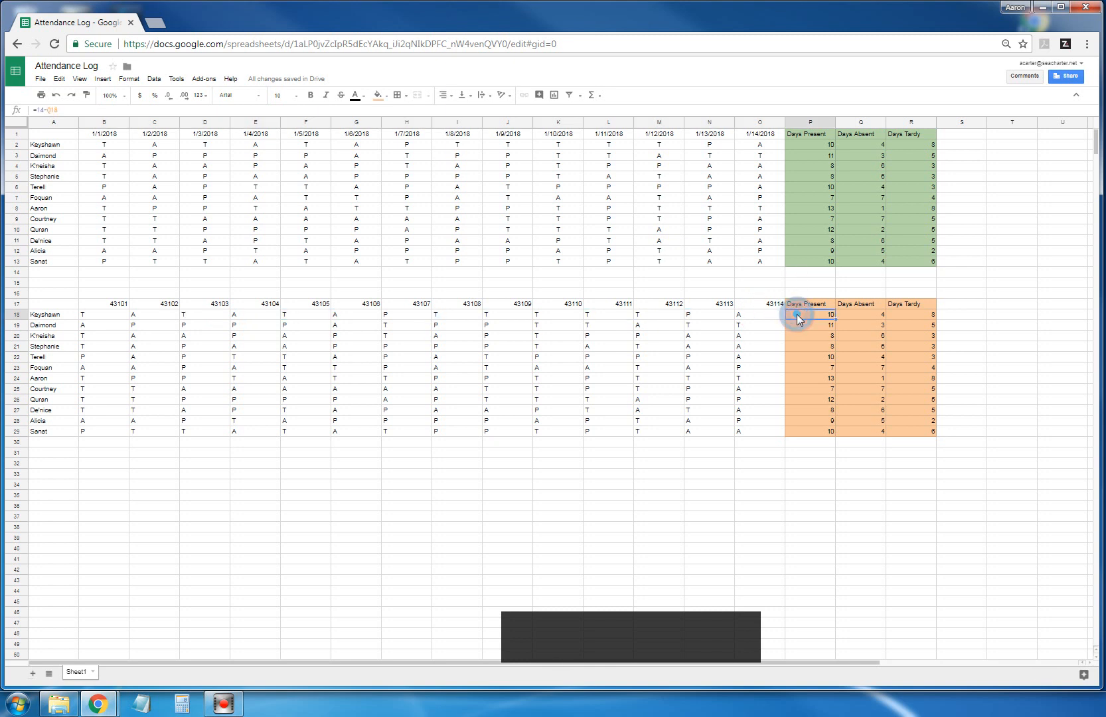
pyautogui.click(41, 110)
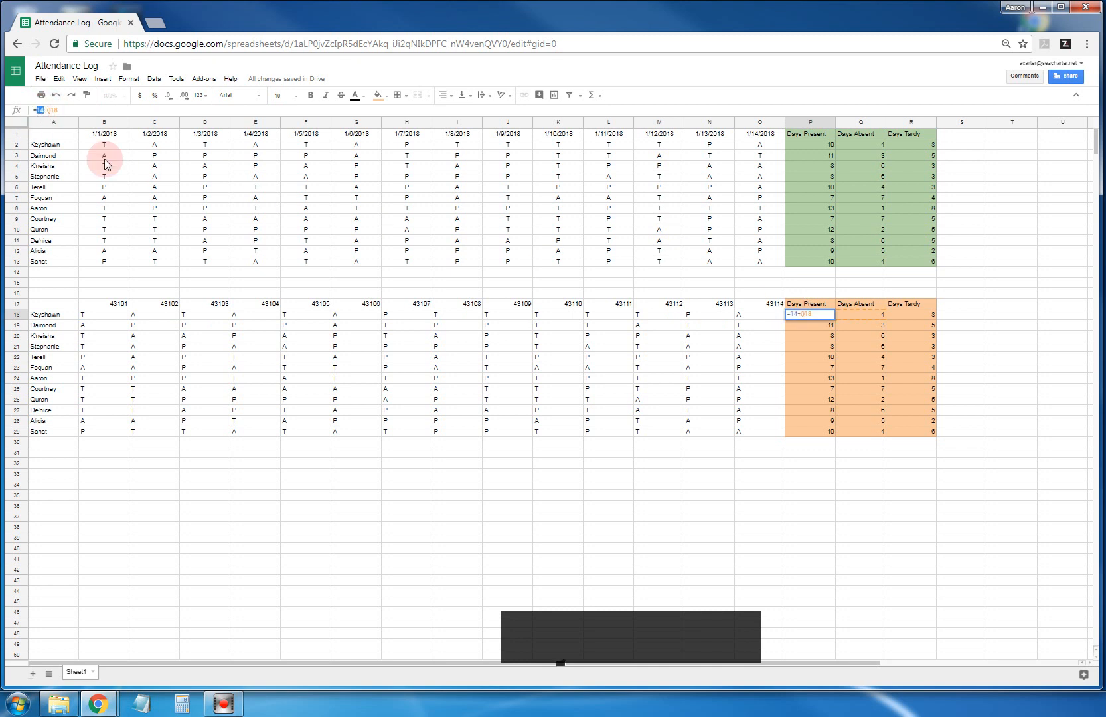
pyautogui.write('counti')
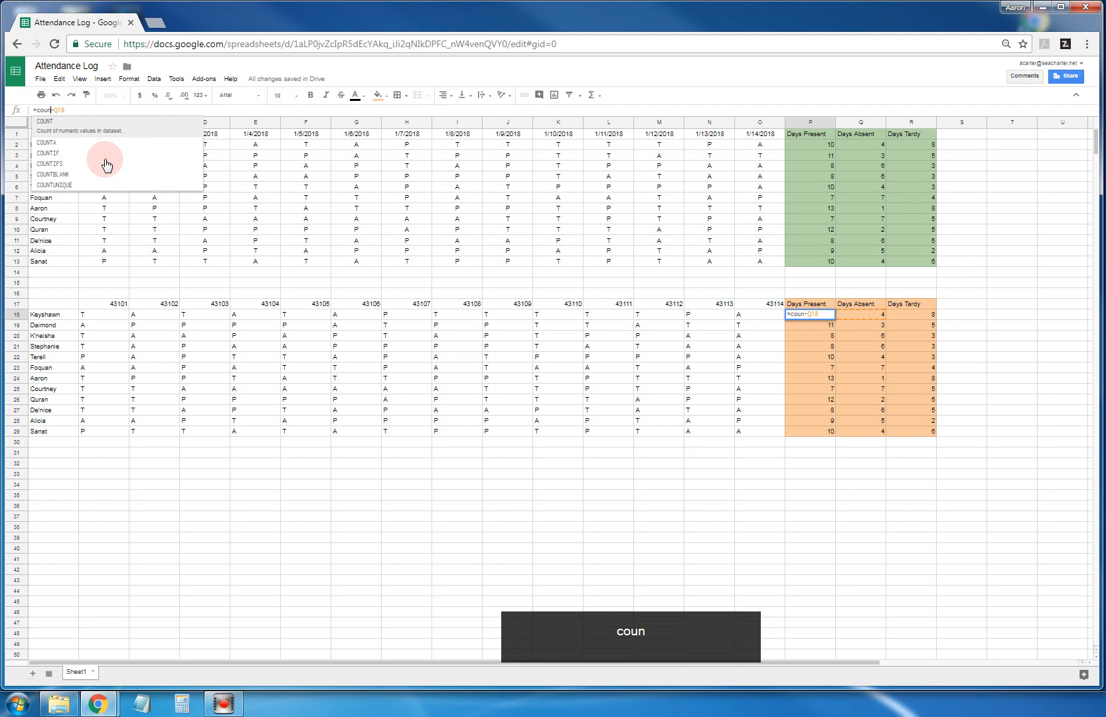
pyautogui.write('f')
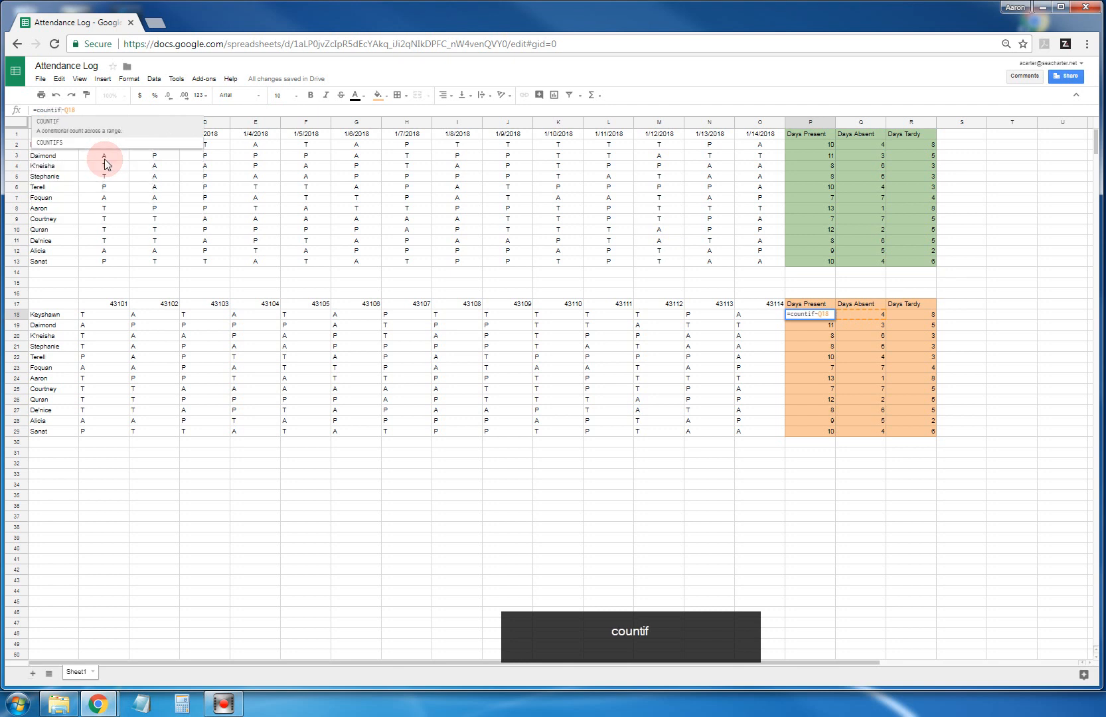
pyautogui.write('()')
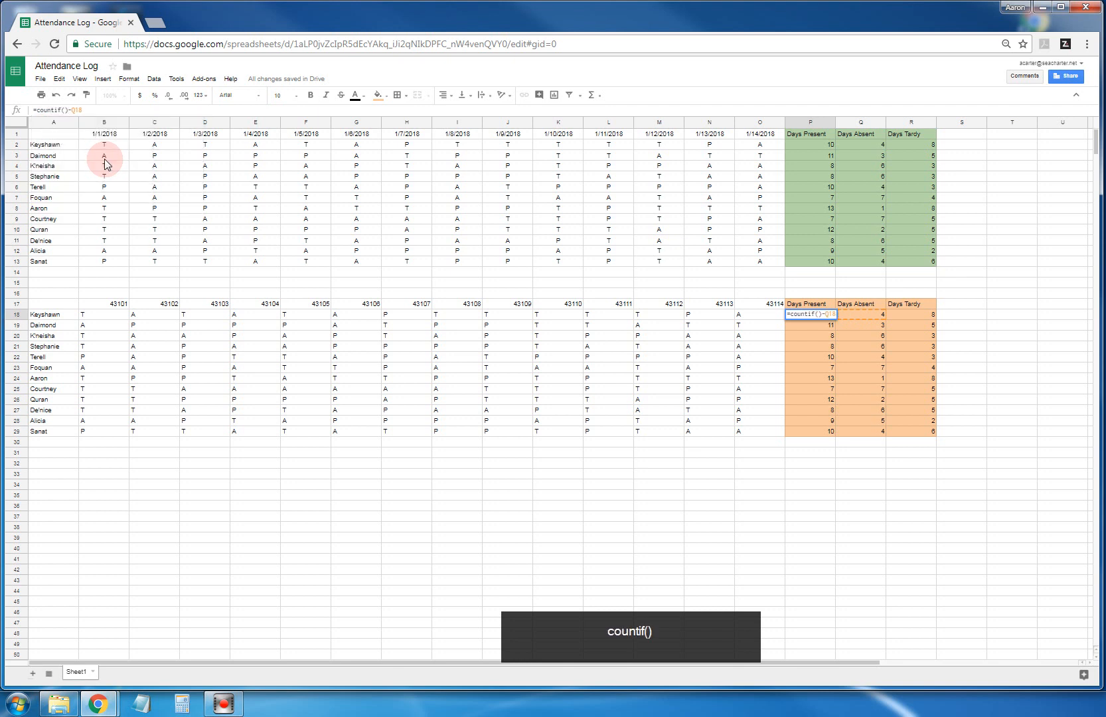
pyautogui.press('Left')
pyautogui.write('$b2')
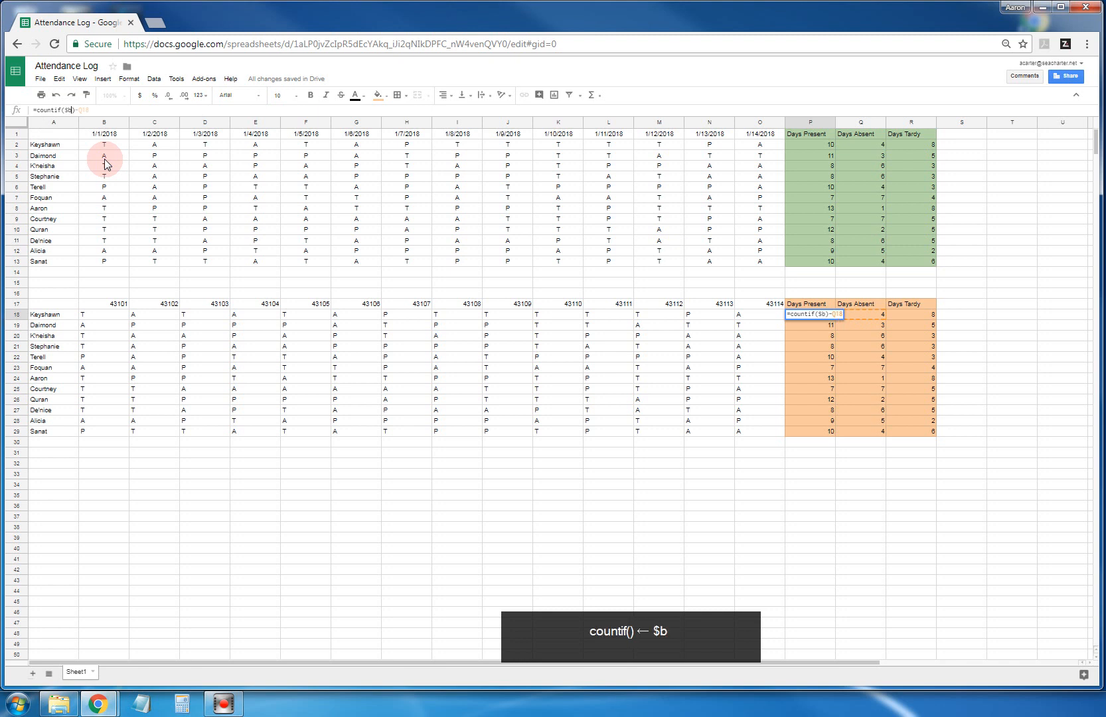
pyautogui.write(':$')
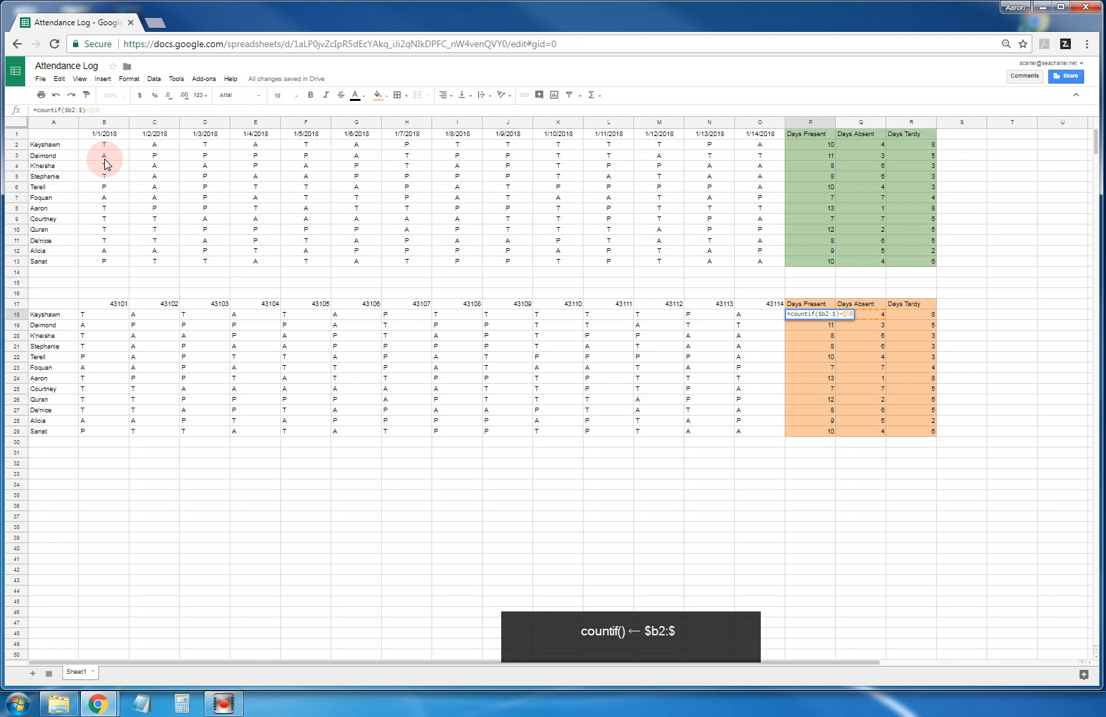
pyautogui.write('o2')
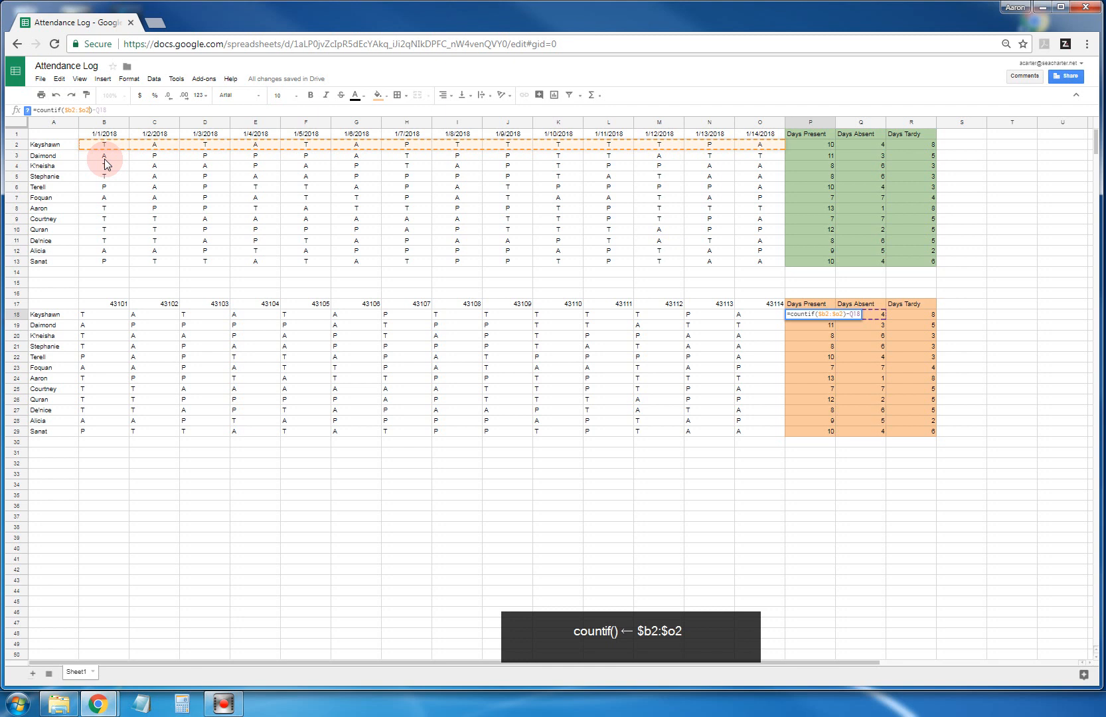
pyautogui.write(',')
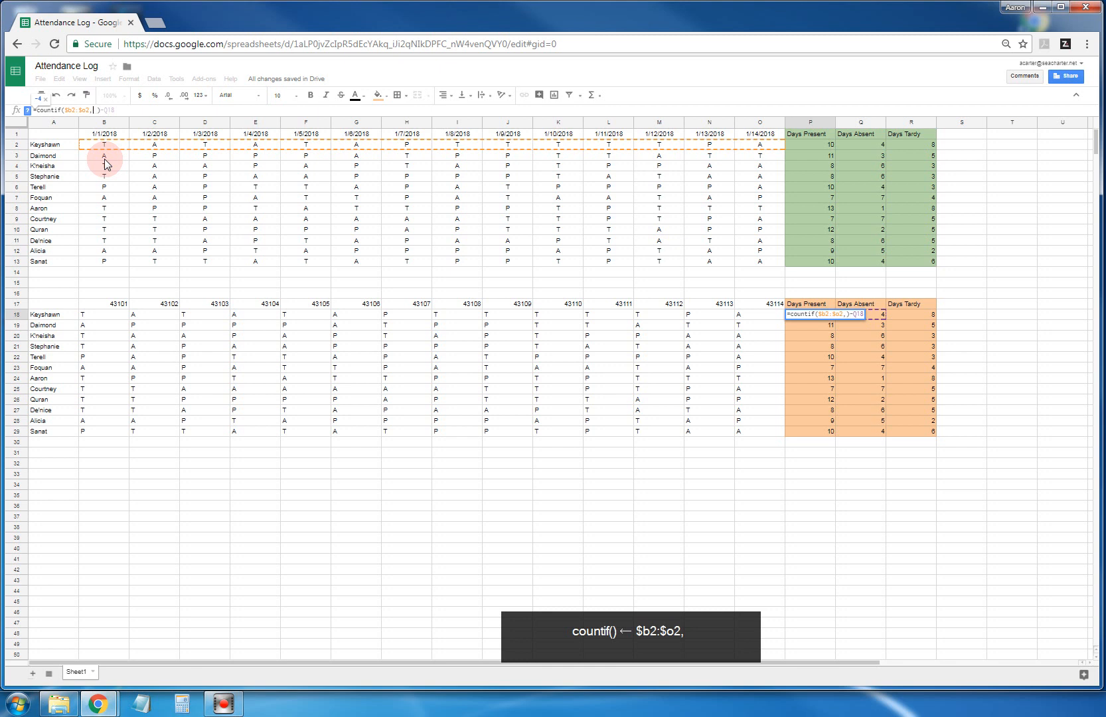
pyautogui.press('BackSpace')
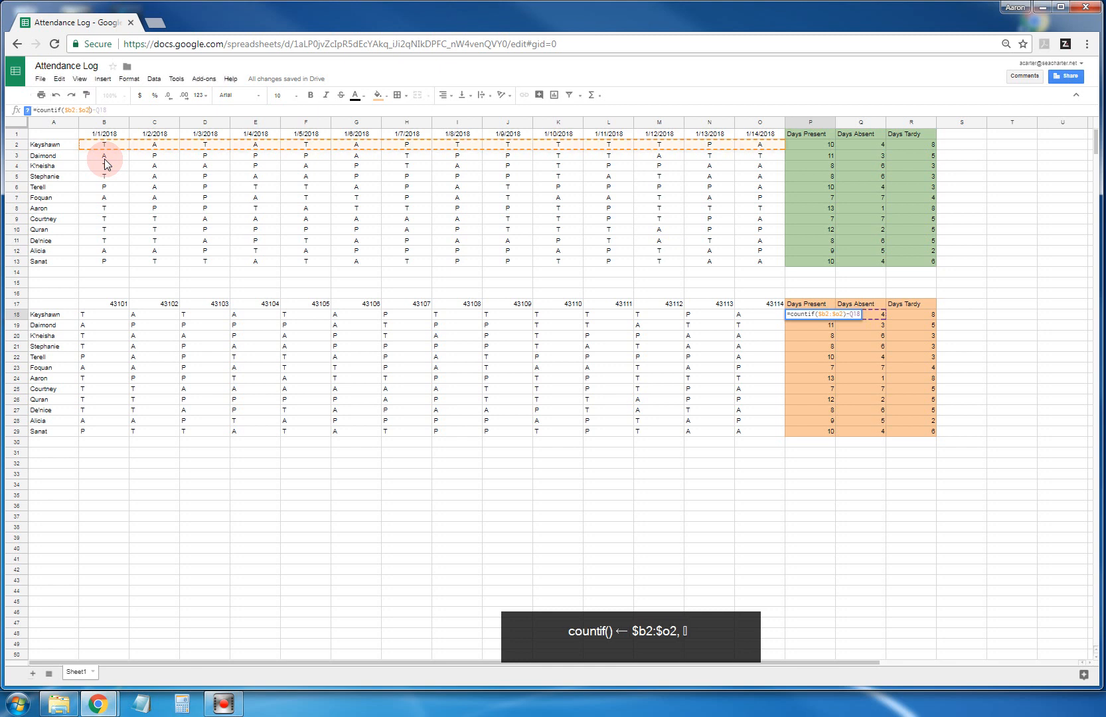
# Remove the -Q18 subtraction from P18 and enter the formula as =countif($b2:$o2)
pyautogui.click(89, 106)
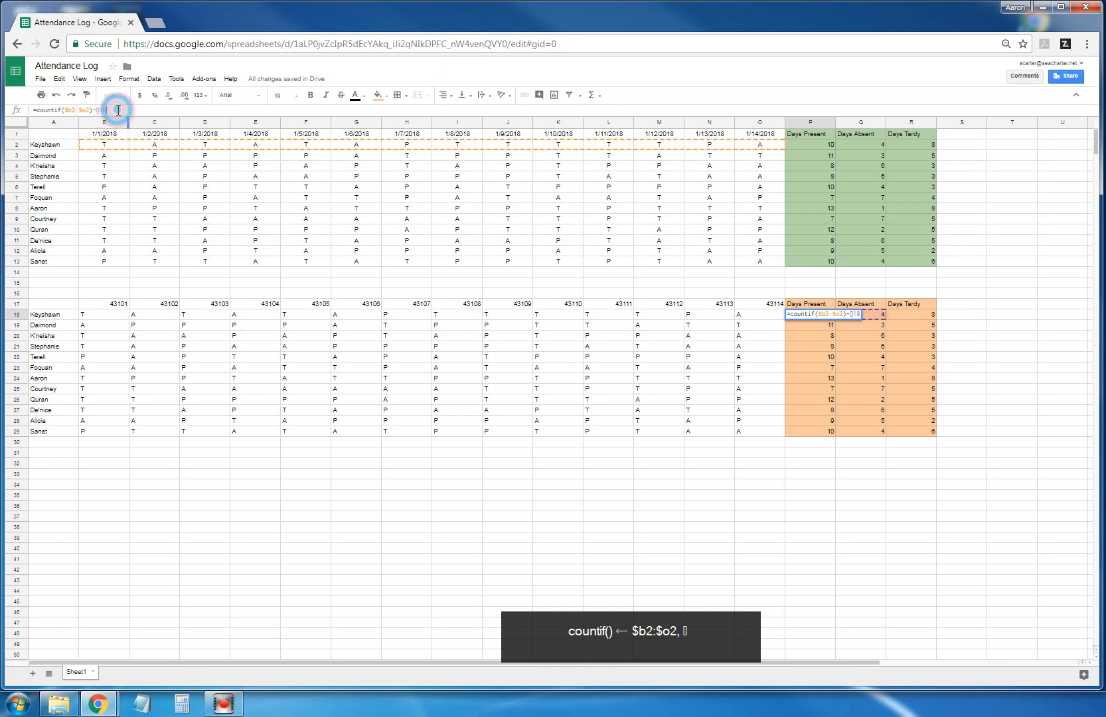
pyautogui.press('BackSpace')
pyautogui.press('BackSpace')
pyautogui.press('BackSpace')
pyautogui.press('BackSpace')
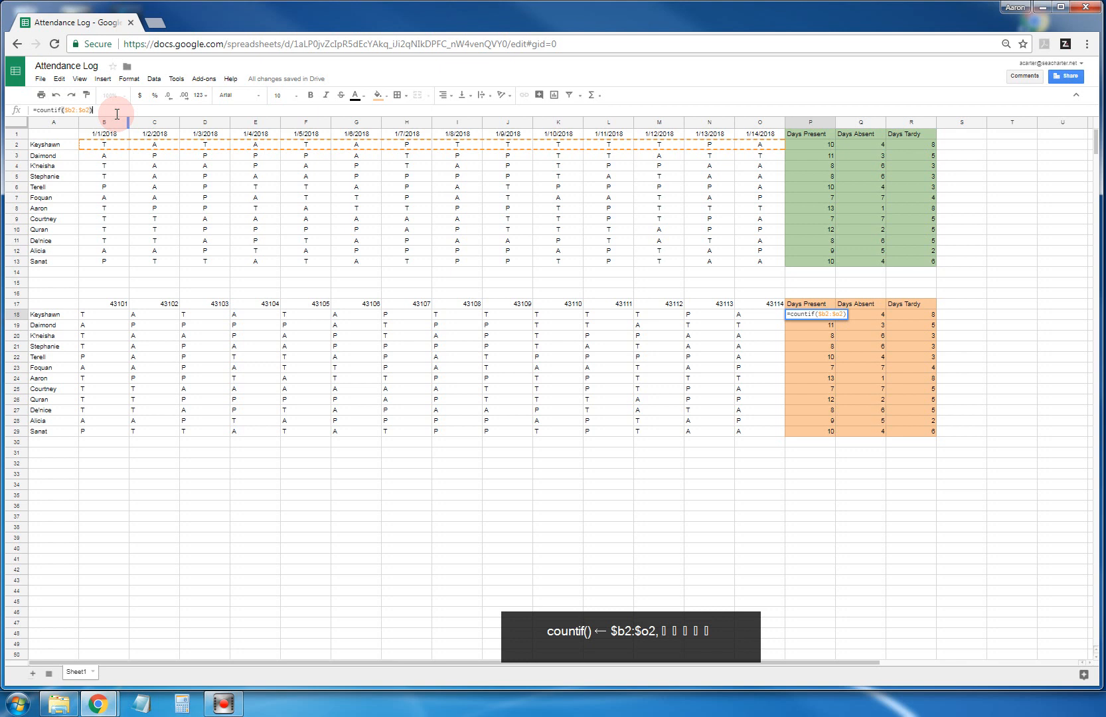
pyautogui.press('Return')
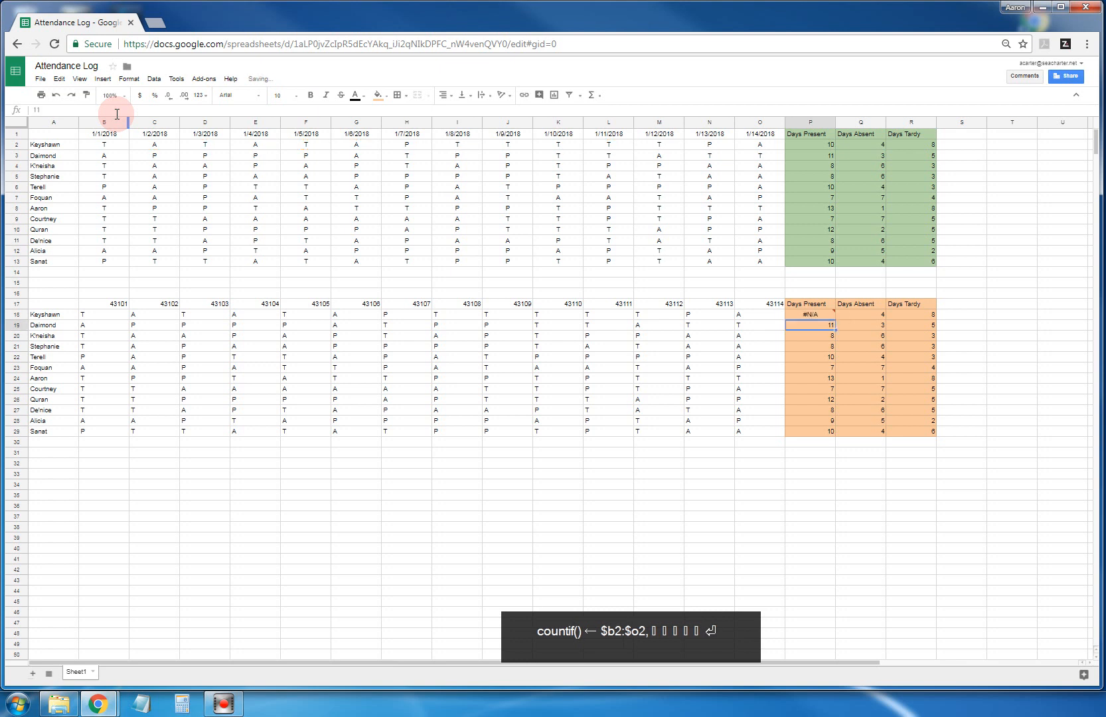
# Add the not-empty criterion "<>" to the P18 formula so it reads =countif($b2:$o2, "<>")
pyautogui.click(820, 316)
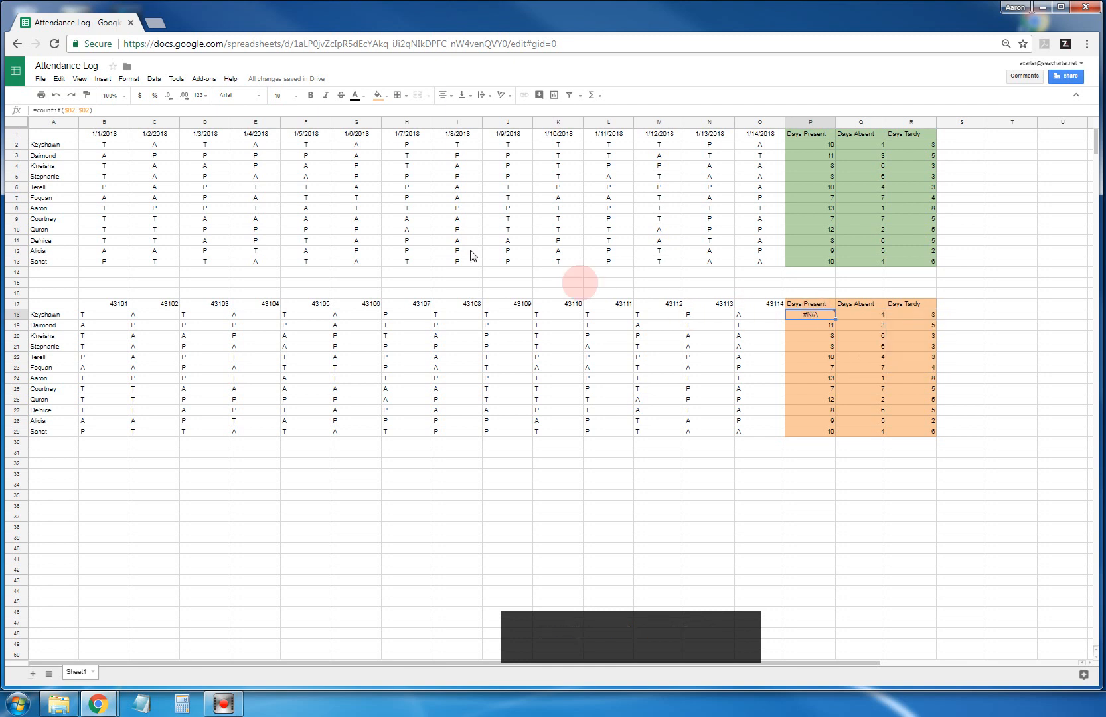
pyautogui.click(93, 109)
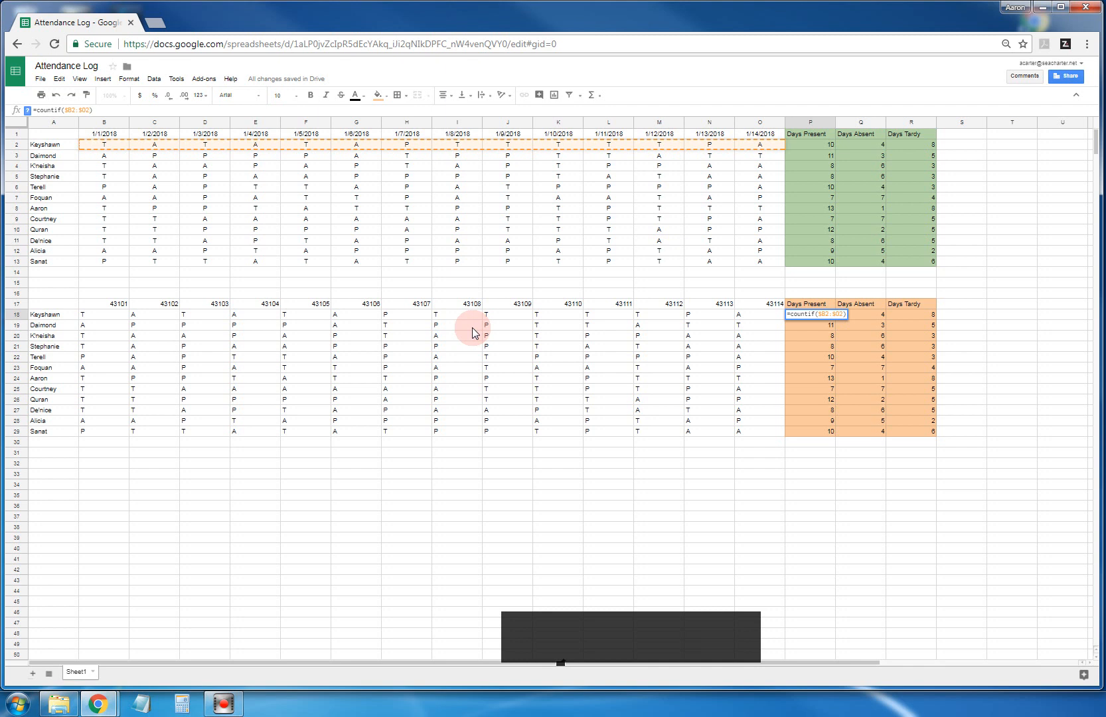
pyautogui.write(', "')
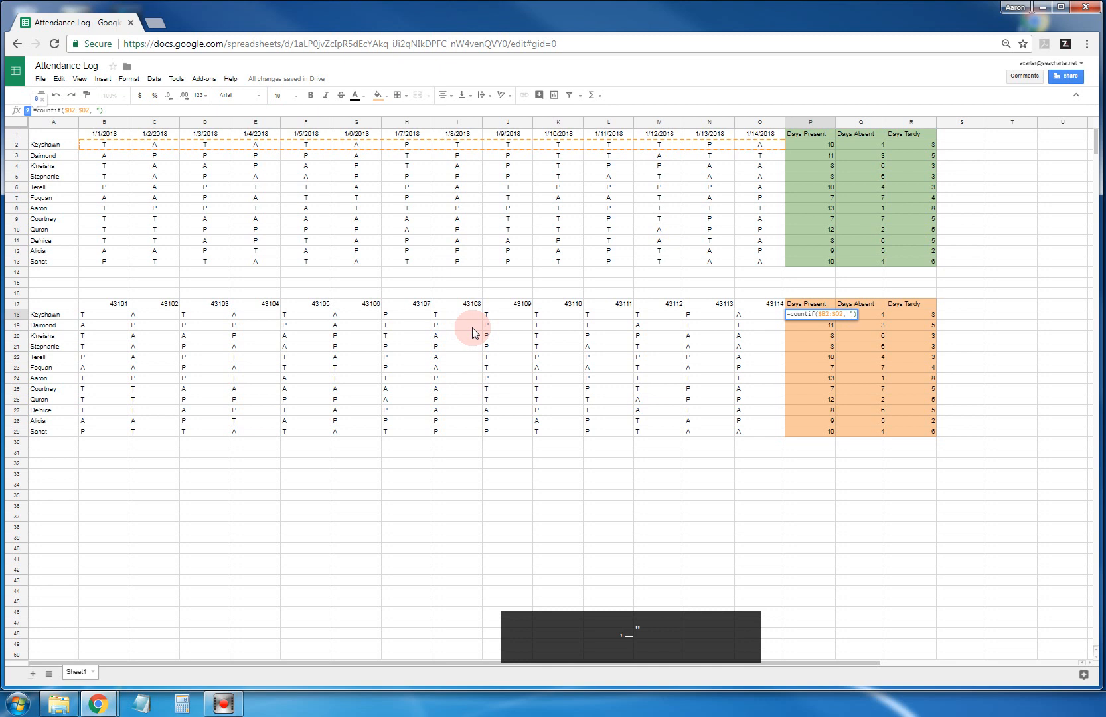
pyautogui.write('<>')
pyautogui.press('BackSpace')
pyautogui.press('BackSpace')
pyautogui.write('<>"')
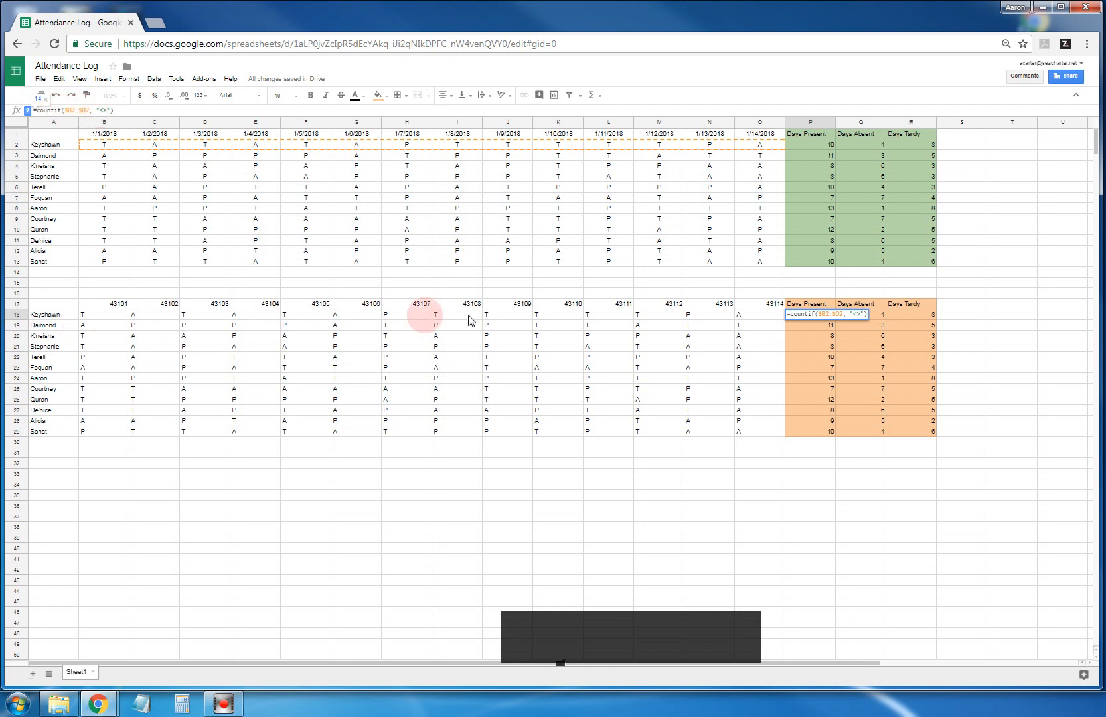
pyautogui.click(121, 110)
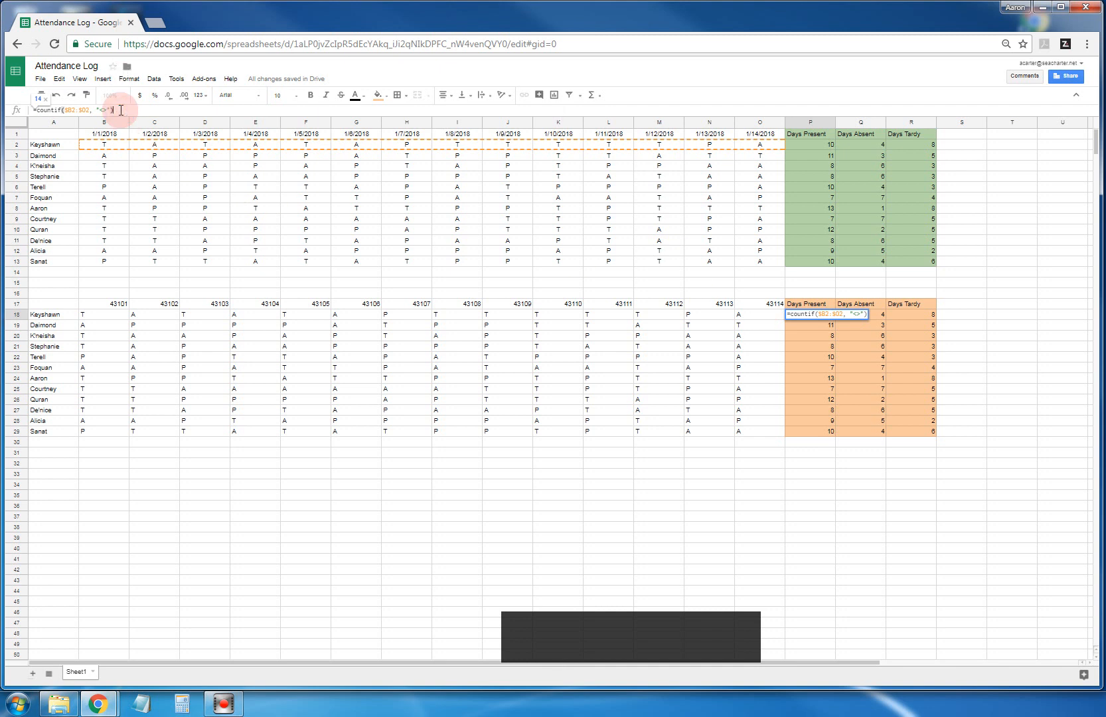
pyautogui.press('Return')
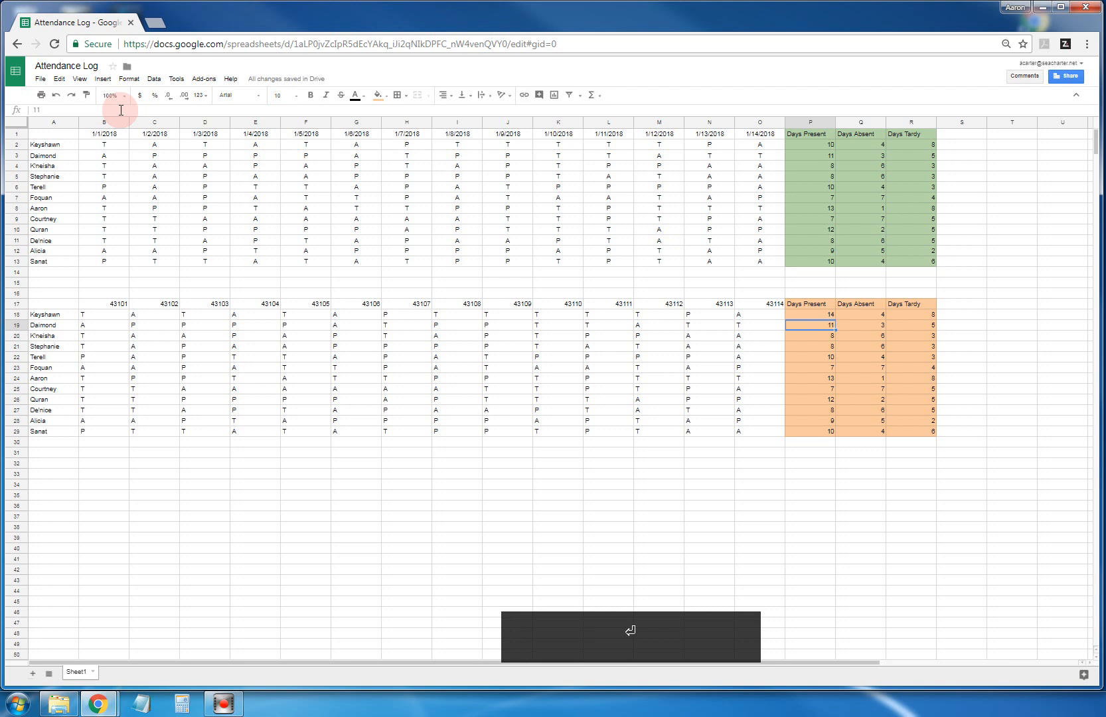
# Append -q18 to the P18 formula to subtract the absences from the recorded days
pyautogui.click(825, 315)
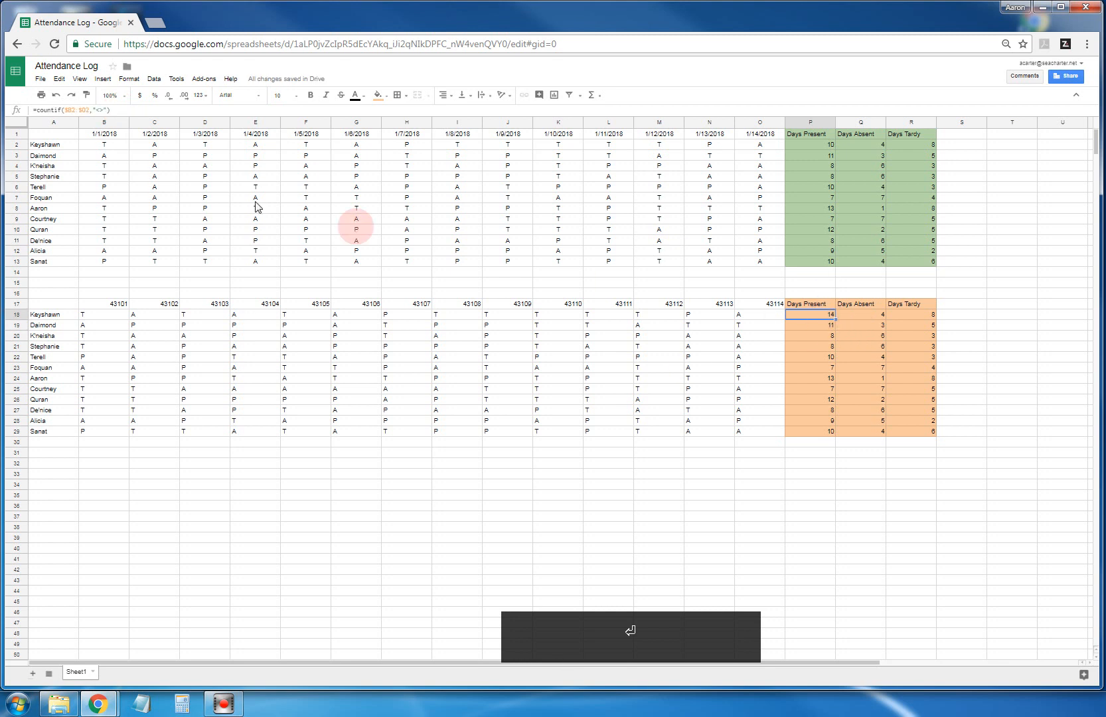
pyautogui.click(129, 111)
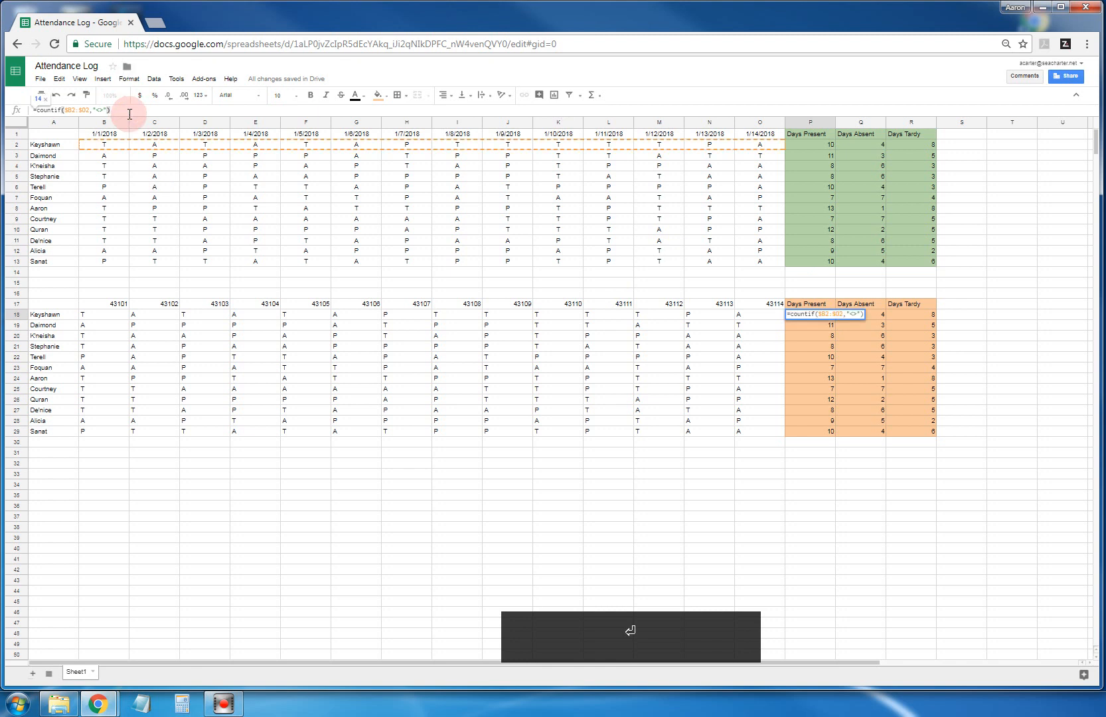
pyautogui.write('-q18')
pyautogui.press('Return')
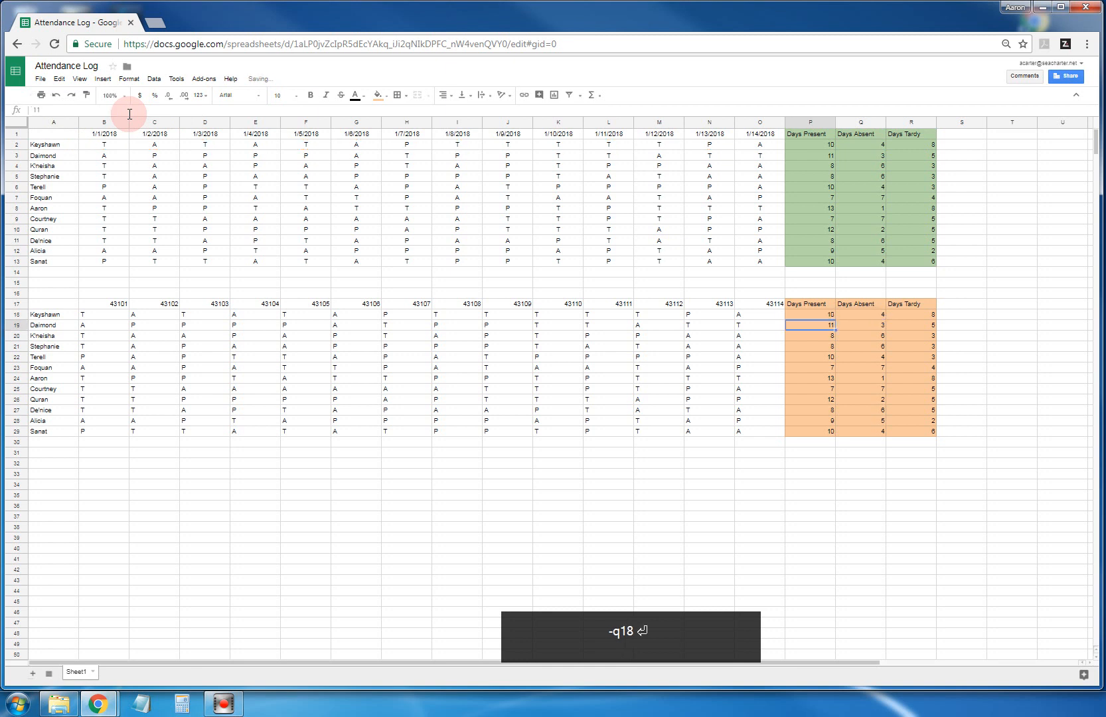
# Fill the P18 formula down to P29 and inspect the copied formulas in several Days Present cells
pyautogui.click(810, 315)
pyautogui.moveTo(836, 320); pyautogui.dragTo(835, 432)
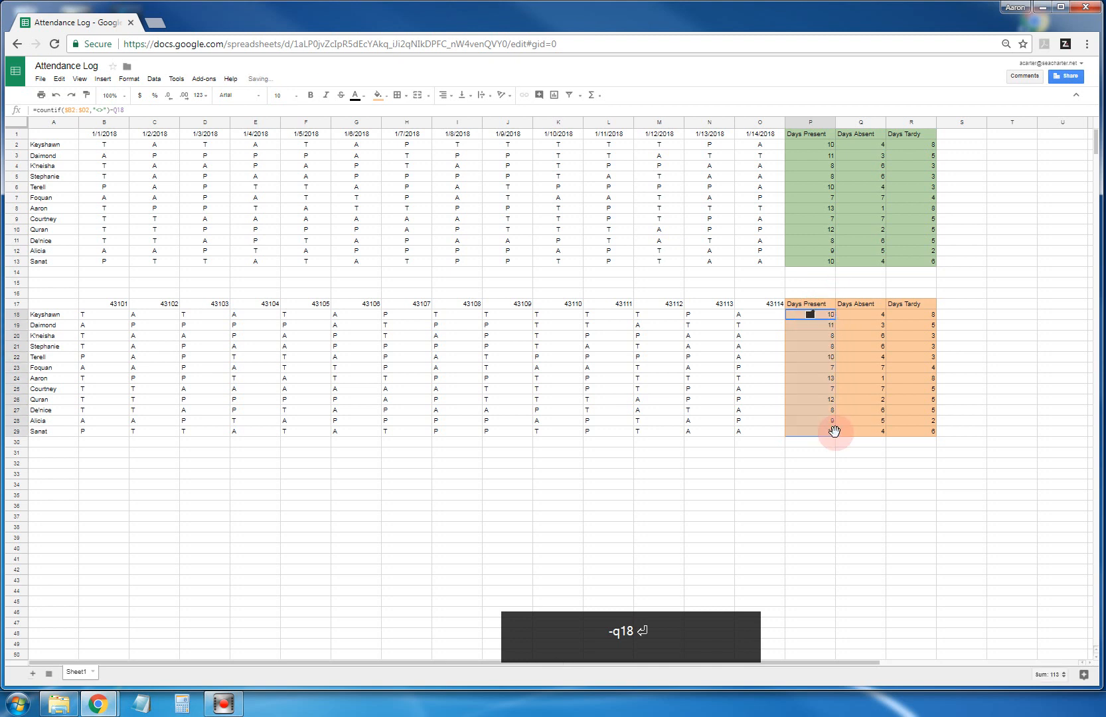
pyautogui.click(811, 318)
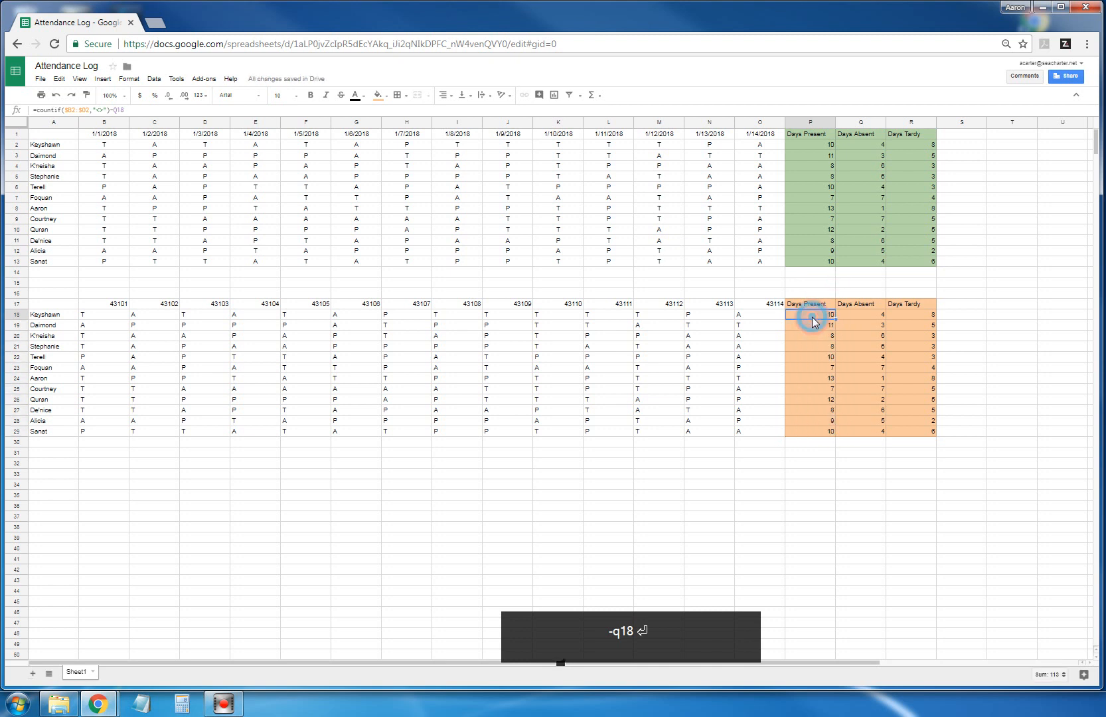
pyautogui.click(812, 326)
pyautogui.click(812, 347)
pyautogui.click(811, 366)
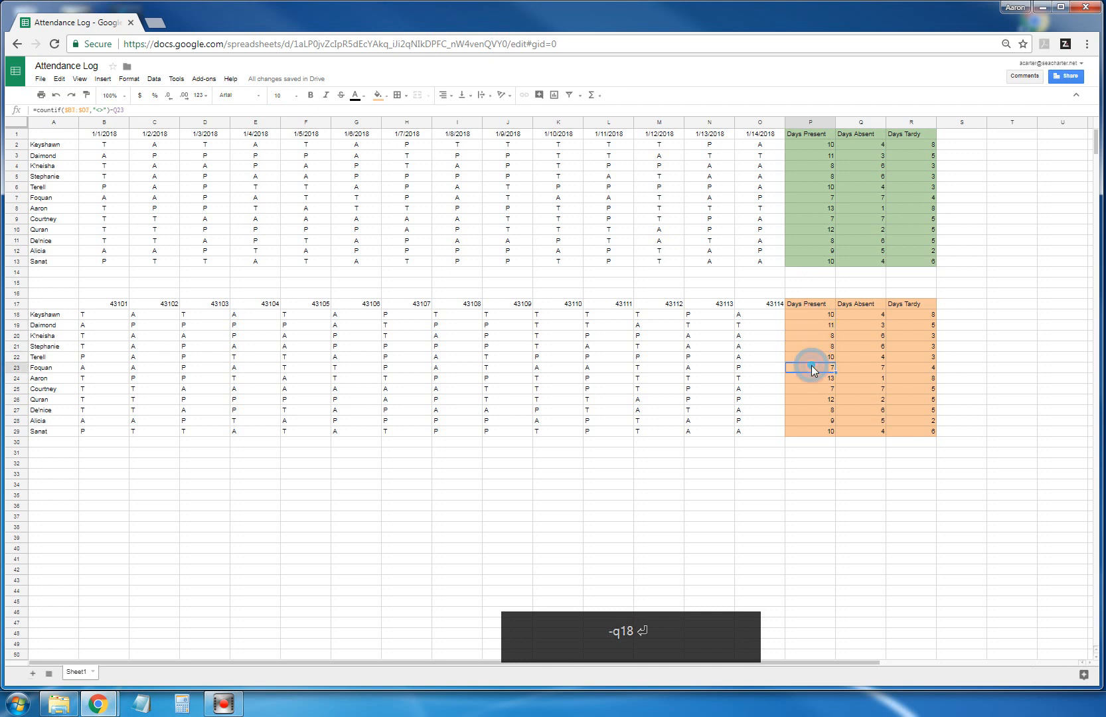
pyautogui.click(810, 388)
pyautogui.click(810, 407)
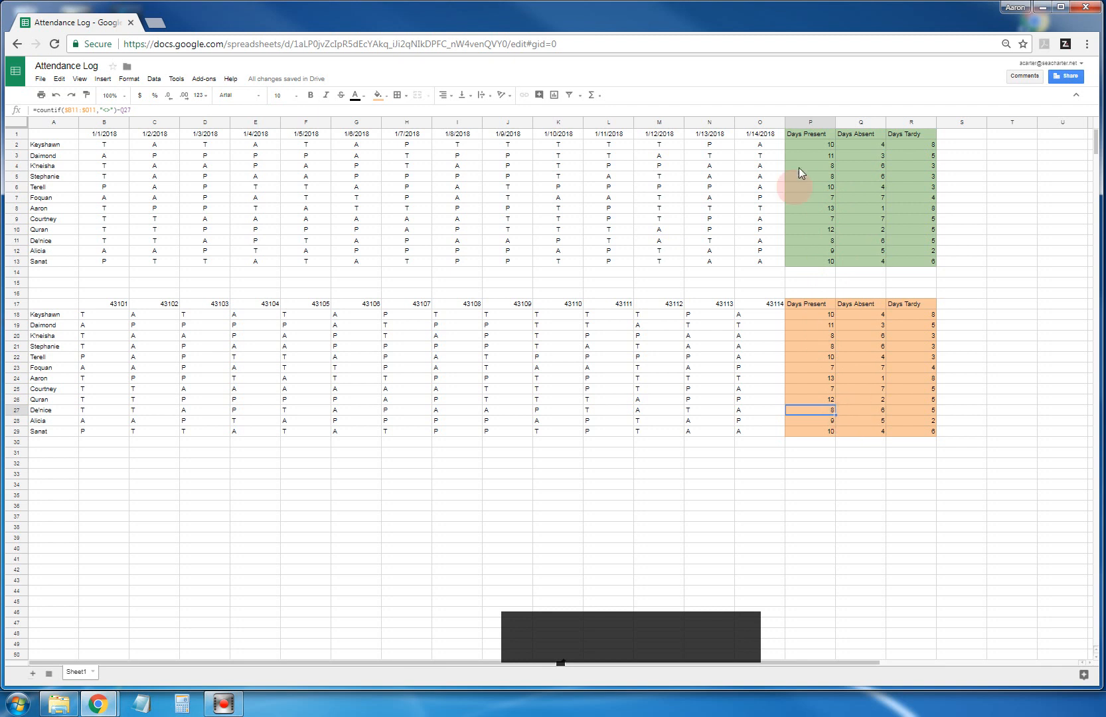
# Apply an outer border around the green Days Present, Days Absent and Days Tardy block, P1:R13
pyautogui.click(795, 133)
pyautogui.moveTo(821, 174); pyautogui.dragTo(917, 259)
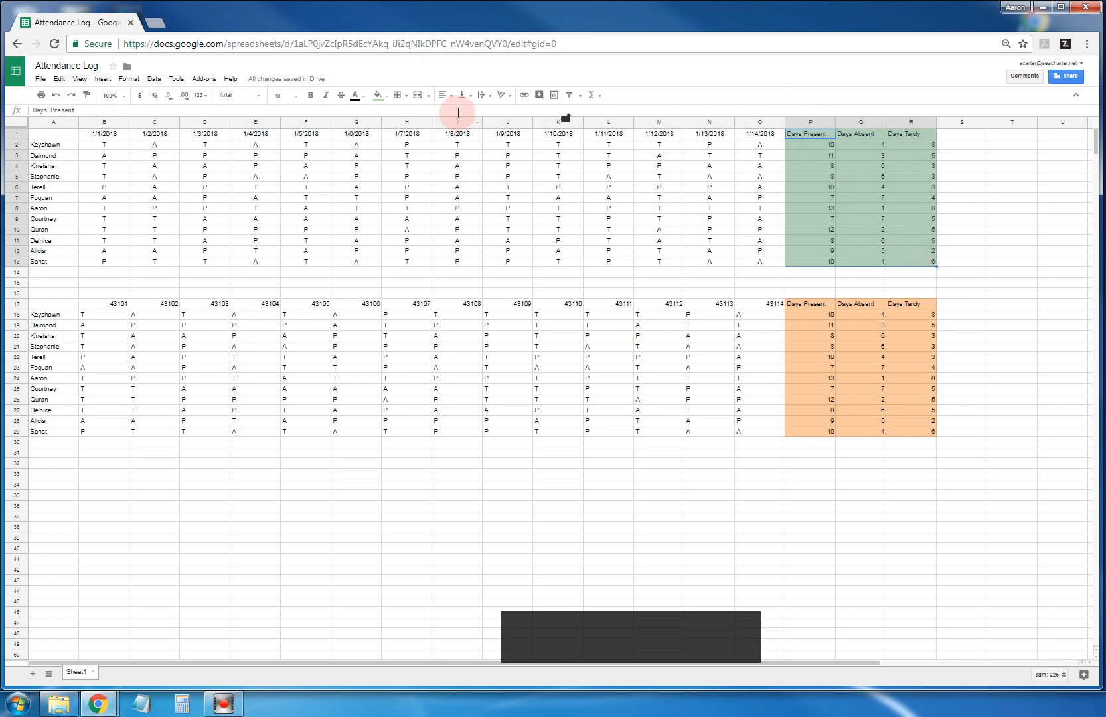
pyautogui.click(400, 95)
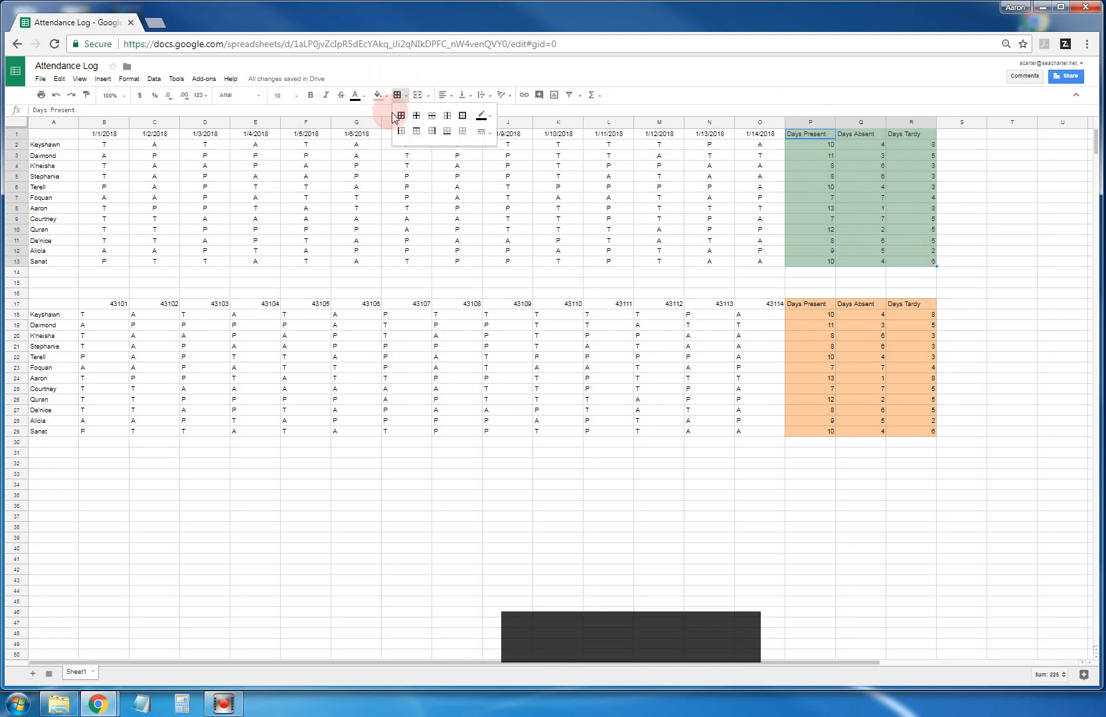
pyautogui.click(462, 117)
pyautogui.click(983, 291)
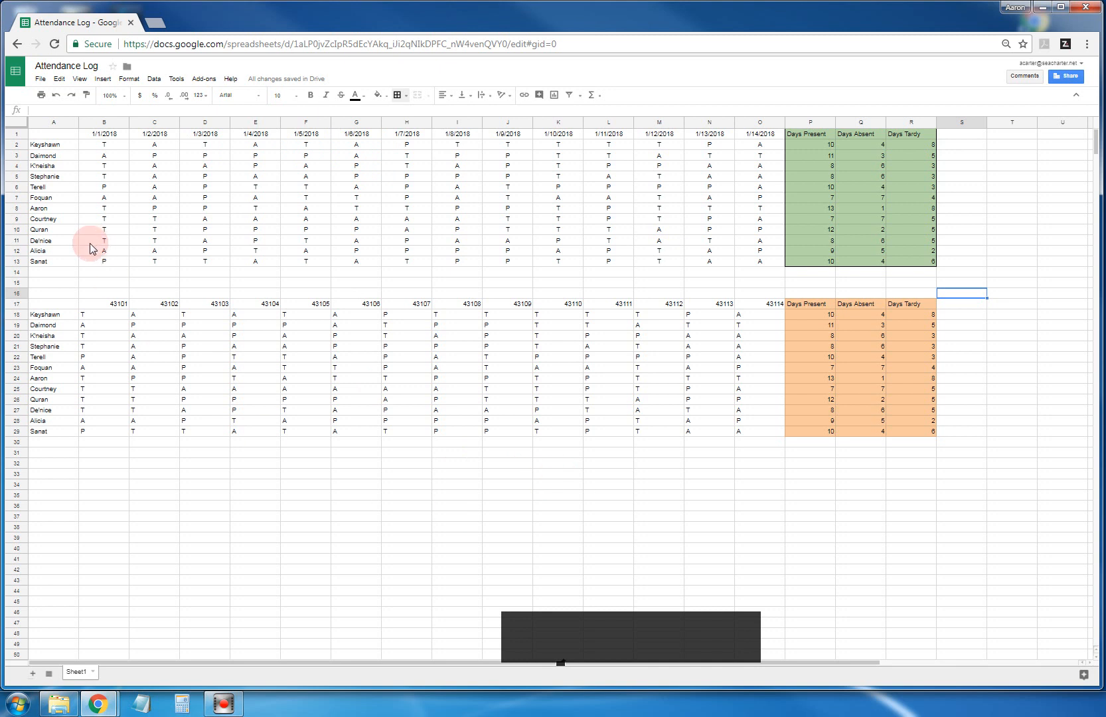
# Insert a new drawing and draw a tall rectangle in the middle of its canvas
pyautogui.click(103, 79)
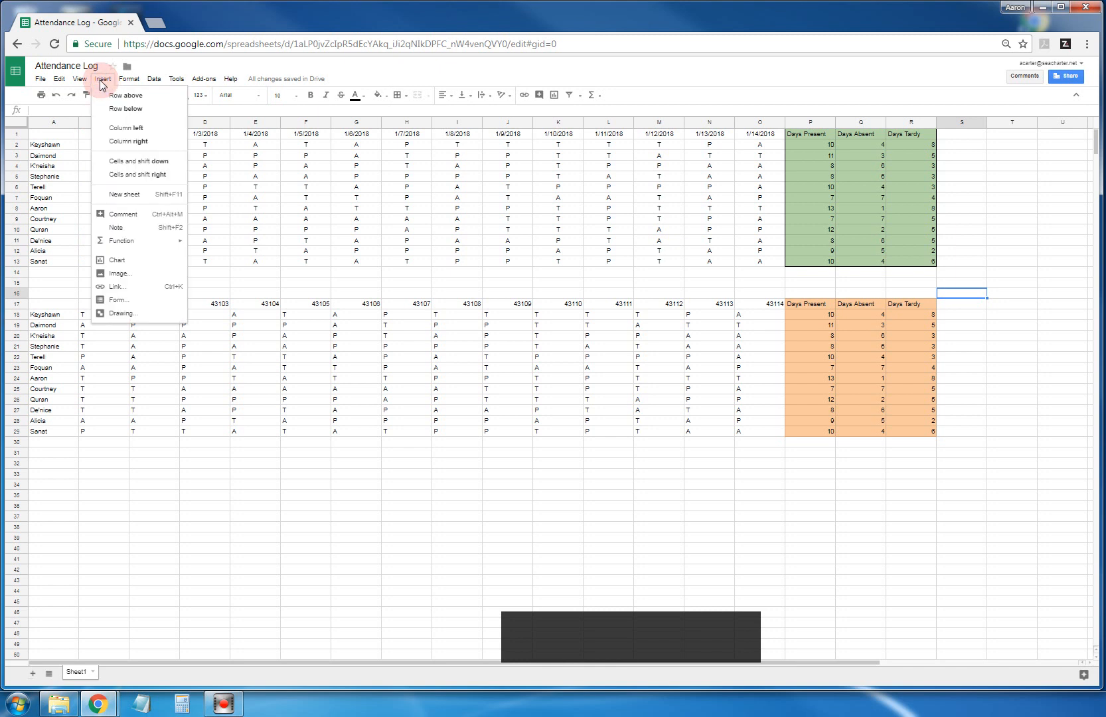
pyautogui.click(120, 314)
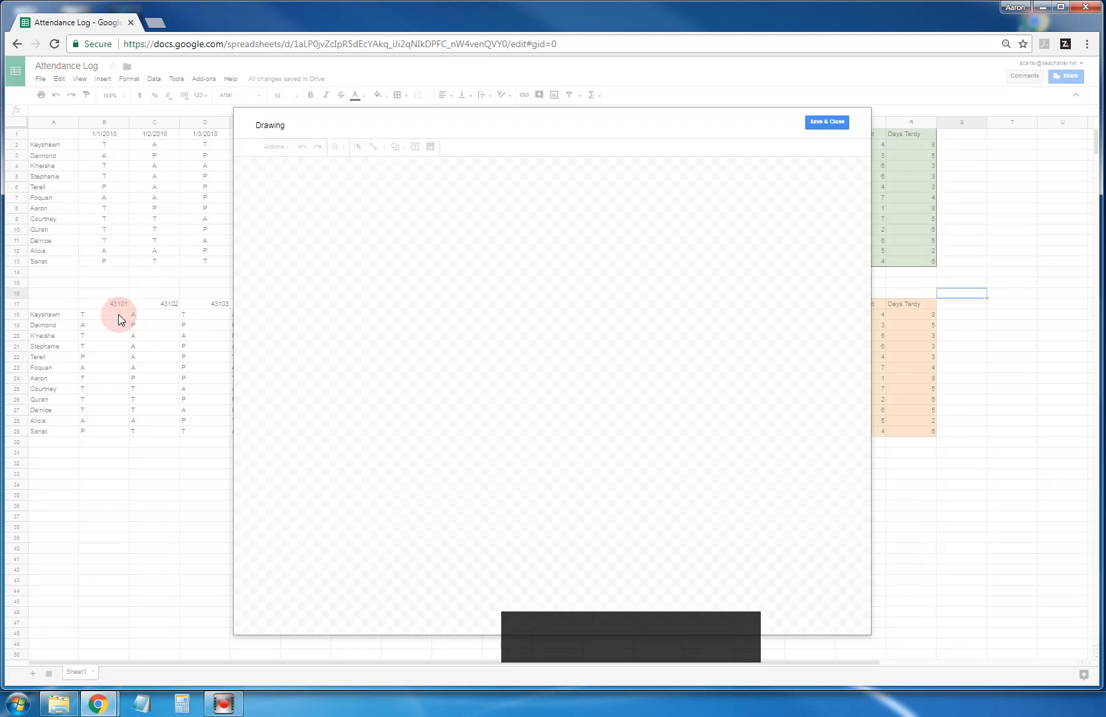
pyautogui.click(395, 147)
pyautogui.moveTo(412, 166)
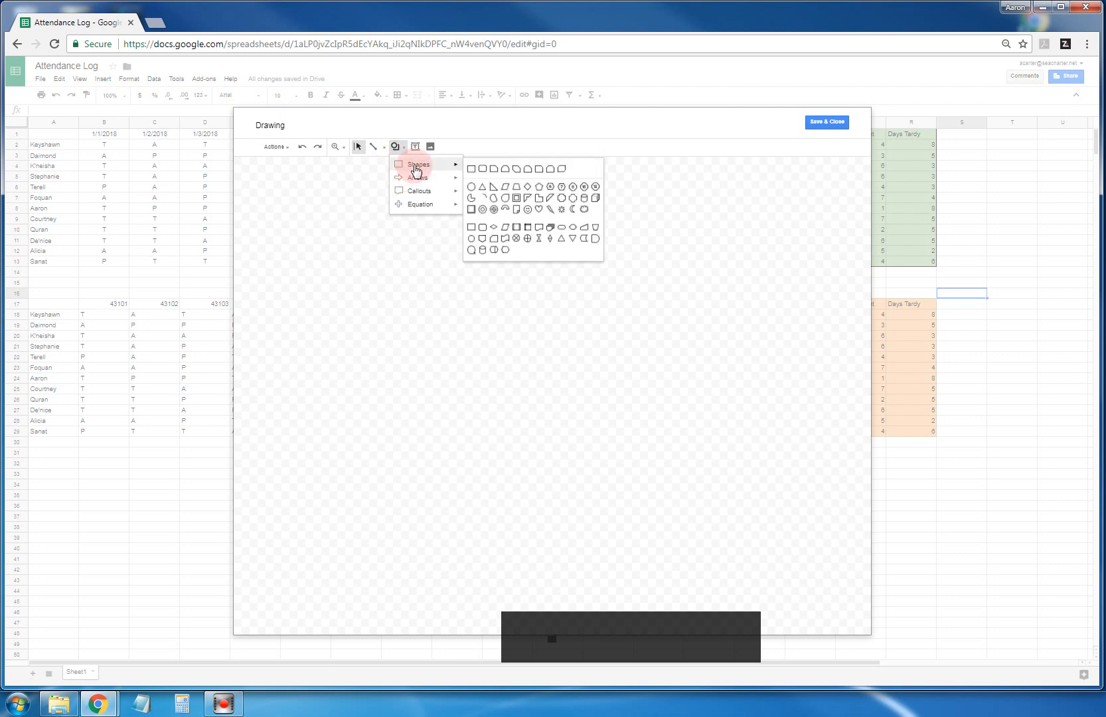
pyautogui.click(473, 174)
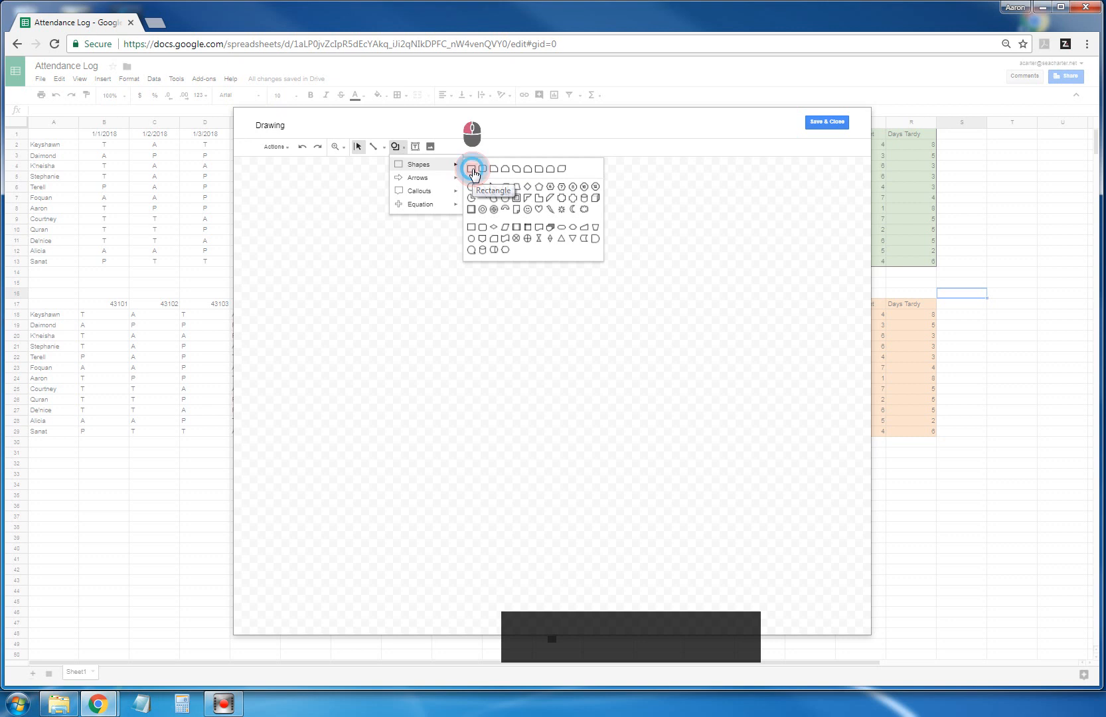
pyautogui.moveTo(398, 195)
pyautogui.mouseDown()
pyautogui.moveTo(518, 382)
pyautogui.moveTo(619, 487)
pyautogui.mouseUp()
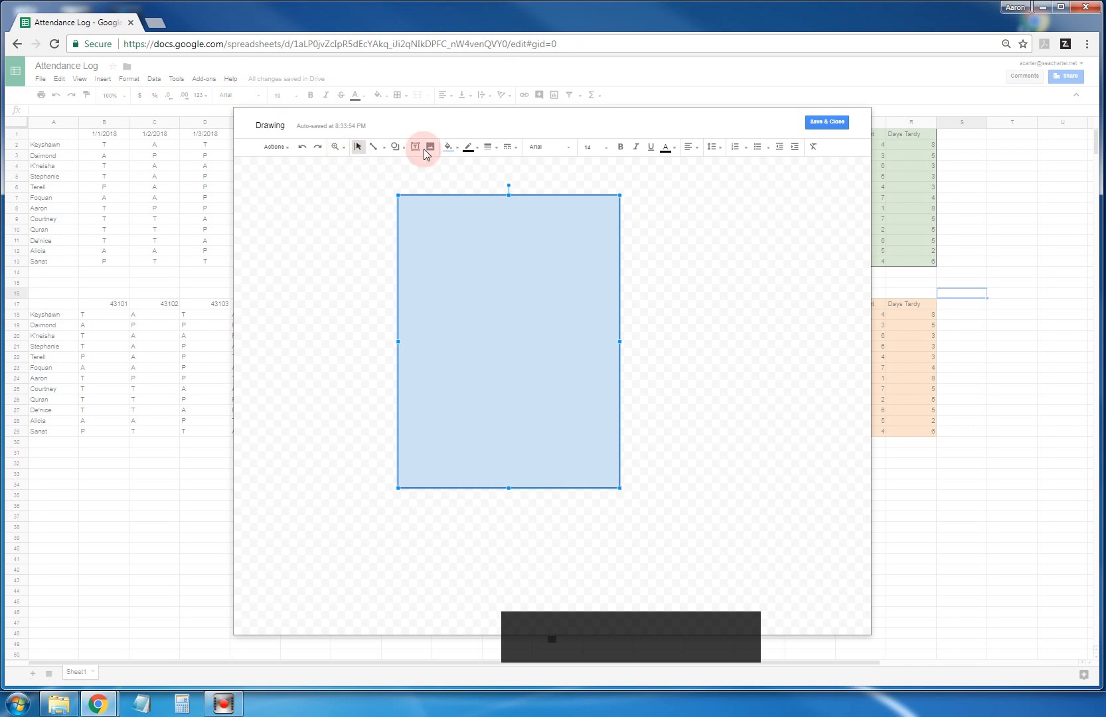
# Fill the rectangle with solid purple, then lighten the fill to light purple
pyautogui.click(450, 147)
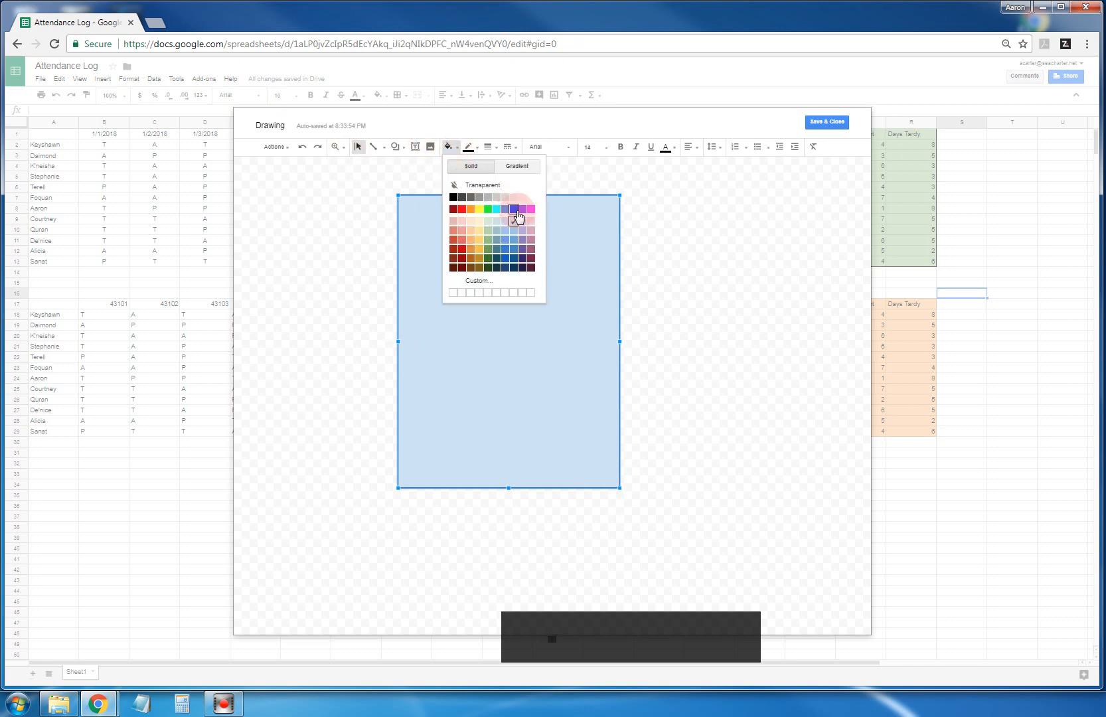
pyautogui.click(522, 248)
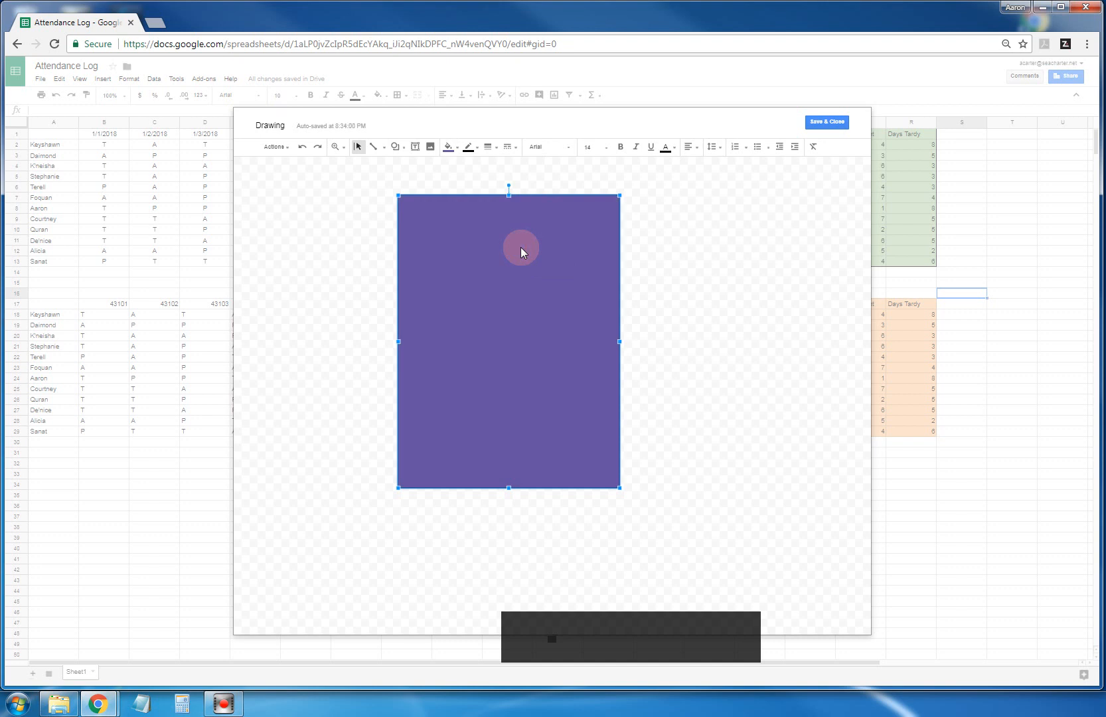
pyautogui.click(450, 147)
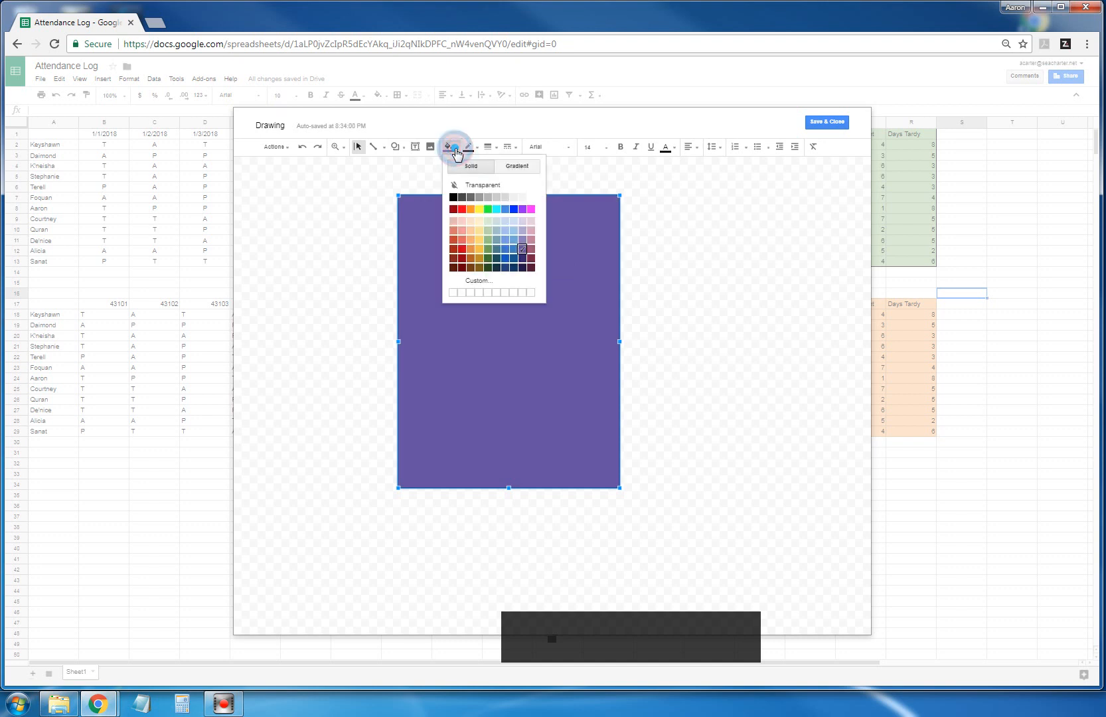
pyautogui.click(521, 231)
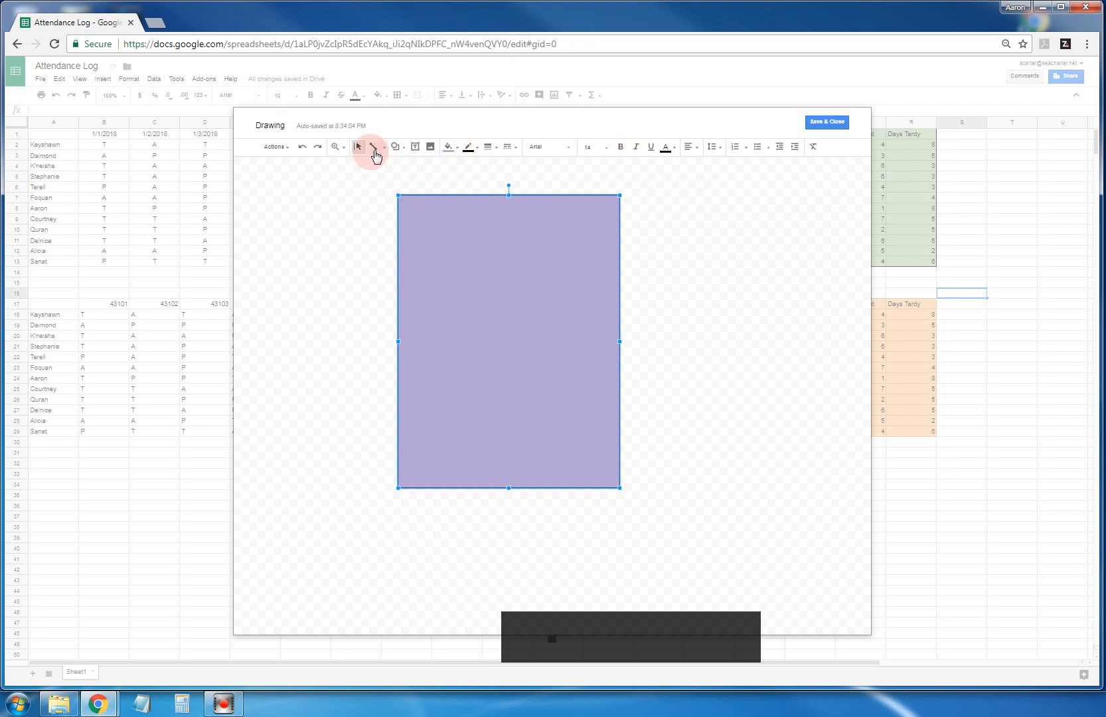
pyautogui.click(414, 148)
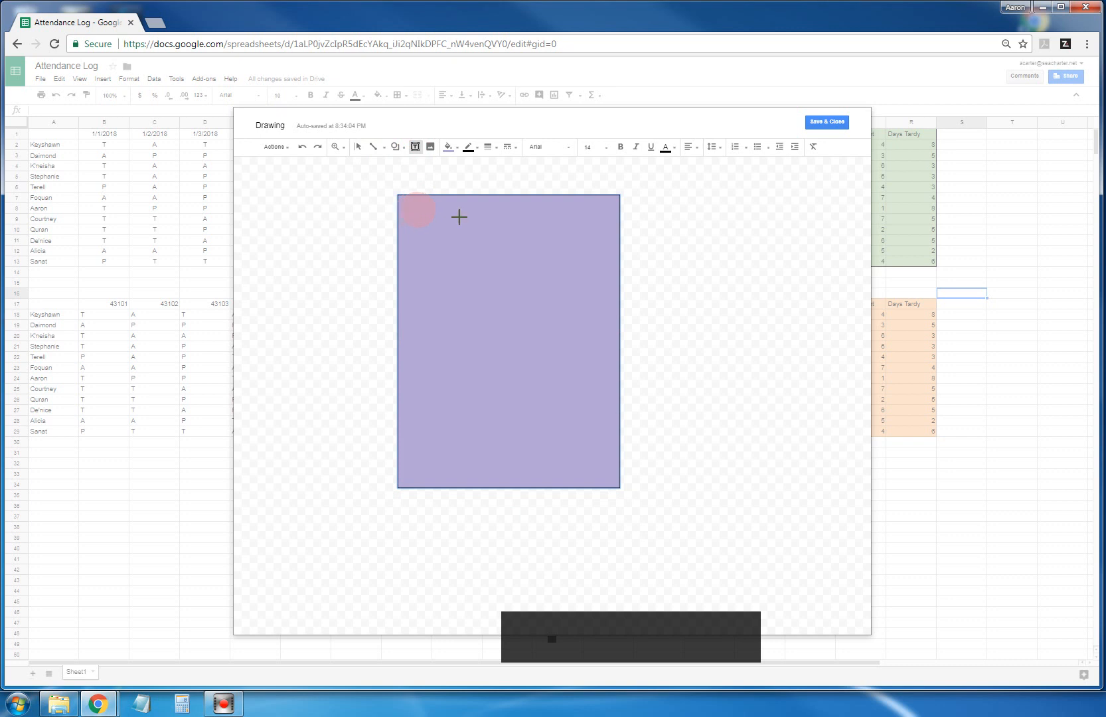
pyautogui.click(656, 239)
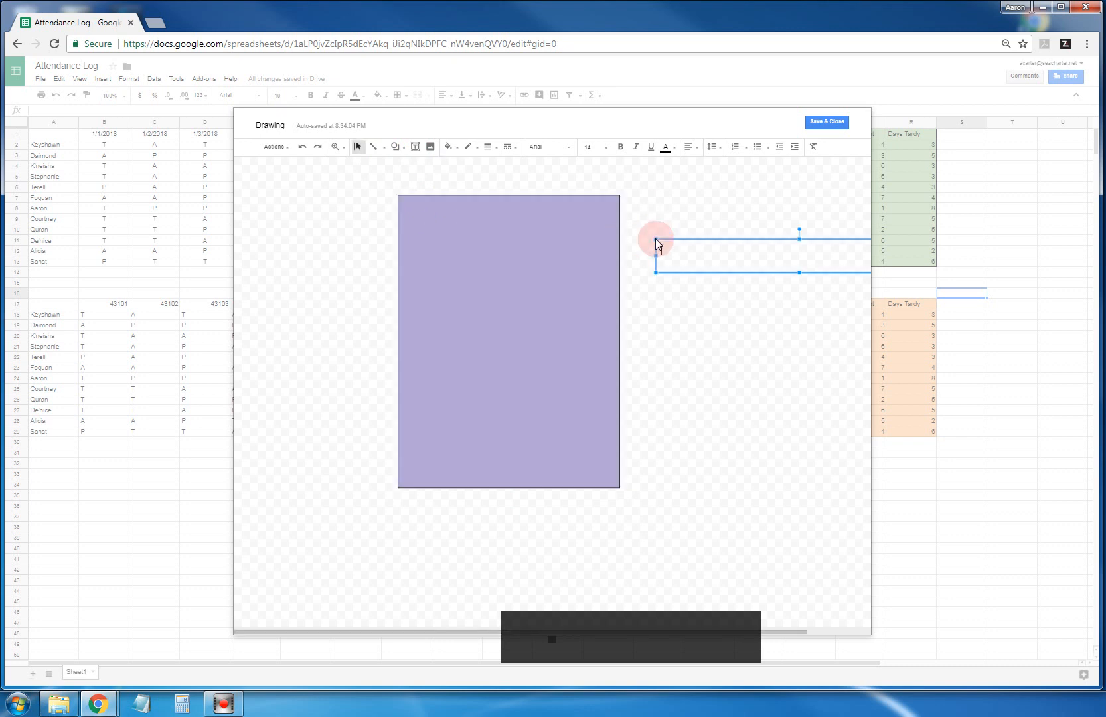
pyautogui.hscroll(2, 681, 243)
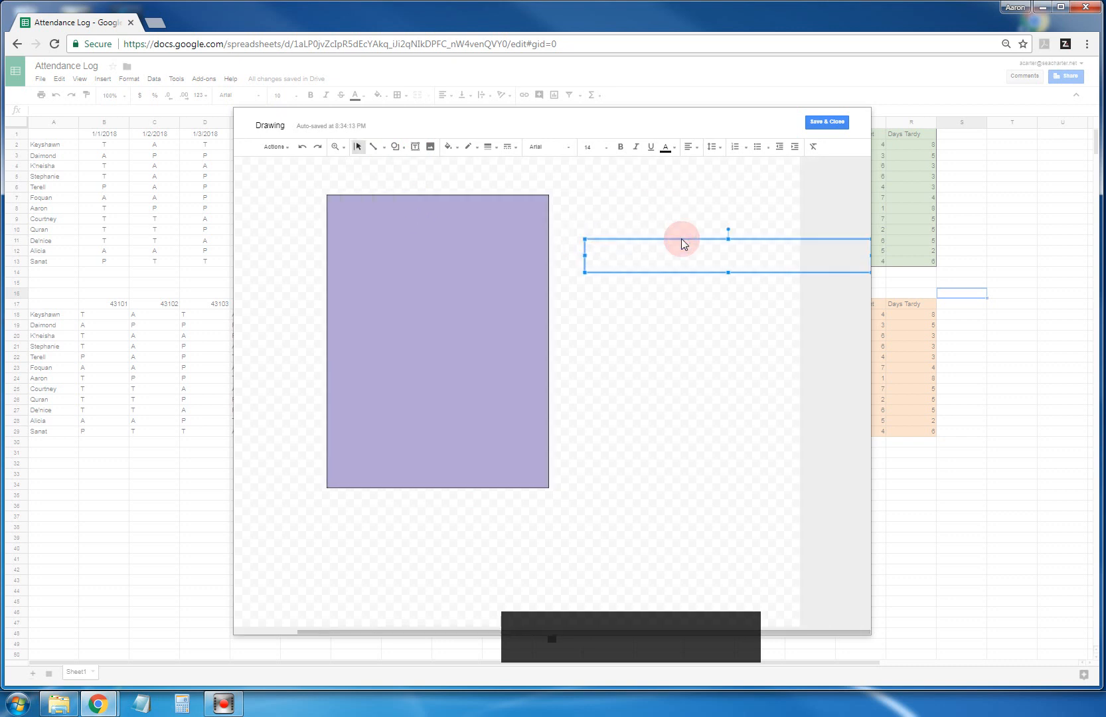
pyautogui.press('Delete')
# Enter the legend lines P = Present, A = Absent and T = Tardy inside the rectangle, separated by blank lines
pyautogui.click(373, 197)
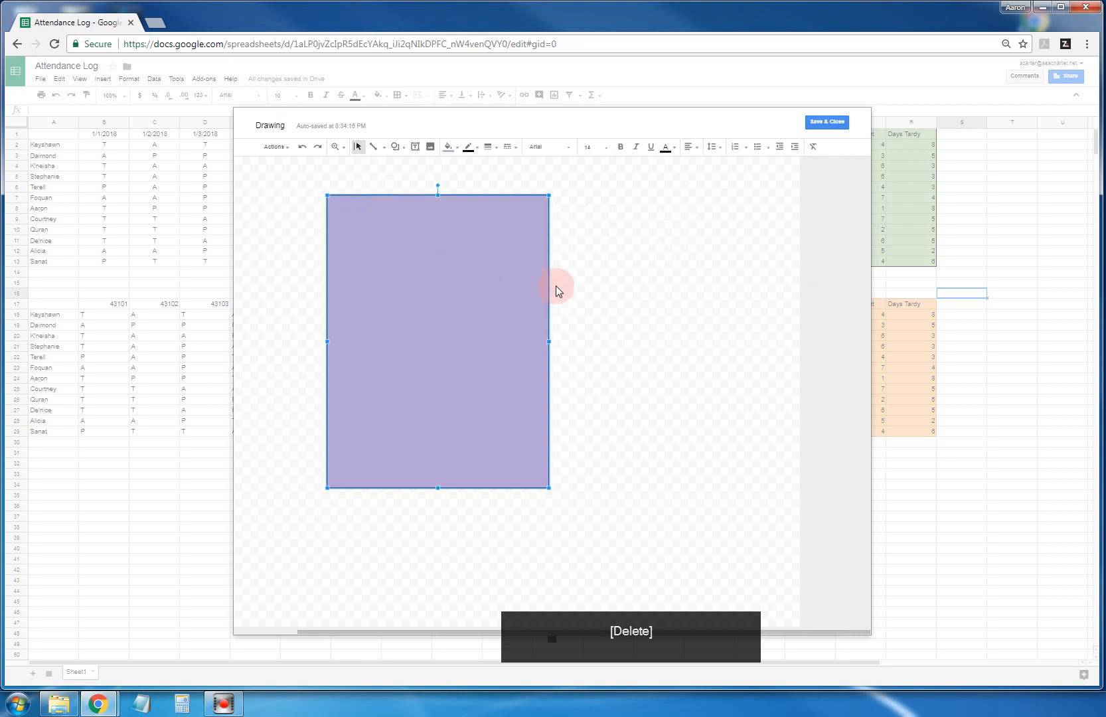
pyautogui.write('A')
pyautogui.press('BackSpace')
pyautogui.write('P = Present')
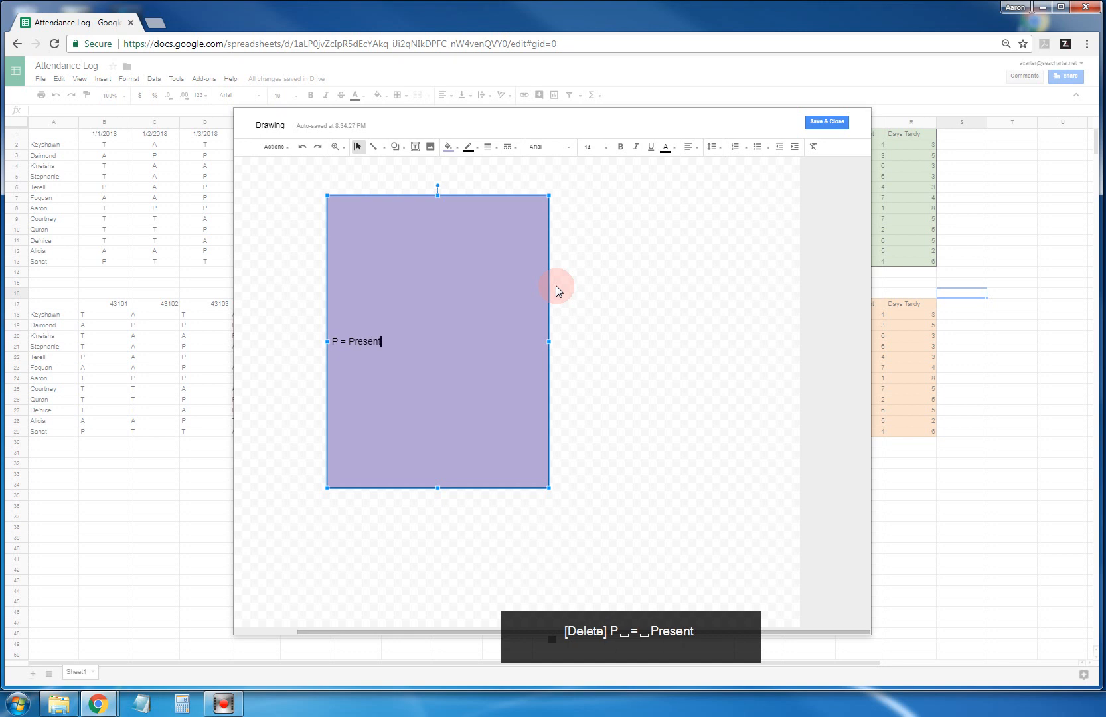
pyautogui.press('Return')
pyautogui.press('Return')
pyautogui.write('A = ')
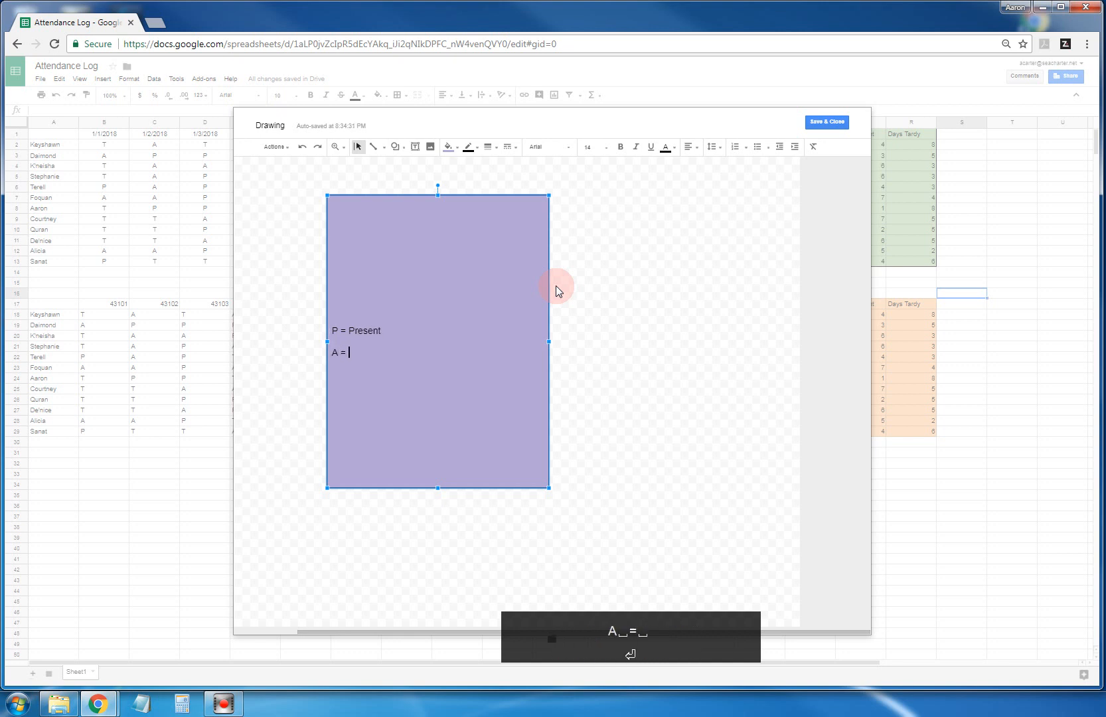
pyautogui.write('Absent')
pyautogui.press('Return')
pyautogui.press('Return')
pyautogui.write('T=')
pyautogui.press('BackSpace')
pyautogui.write('= Tardy')
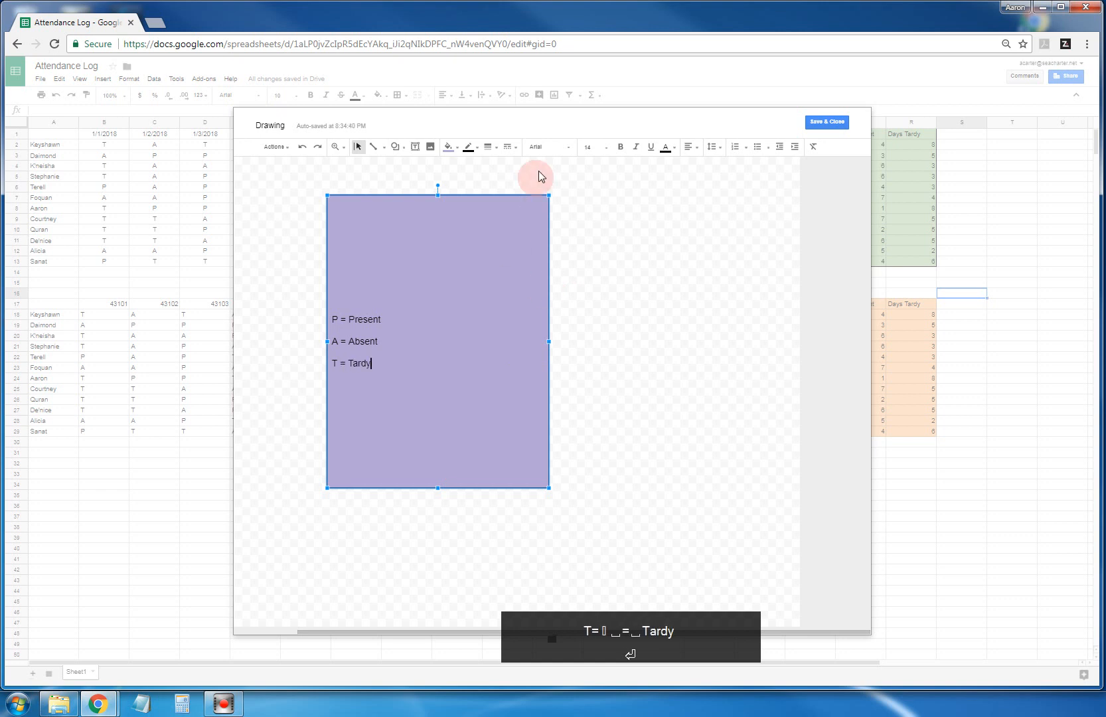
# Shrink the rectangle to fit closely around the legend text and save the drawing into the sheet
pyautogui.moveTo(548, 195); pyautogui.dragTo(401, 412)
pyautogui.click(826, 124)
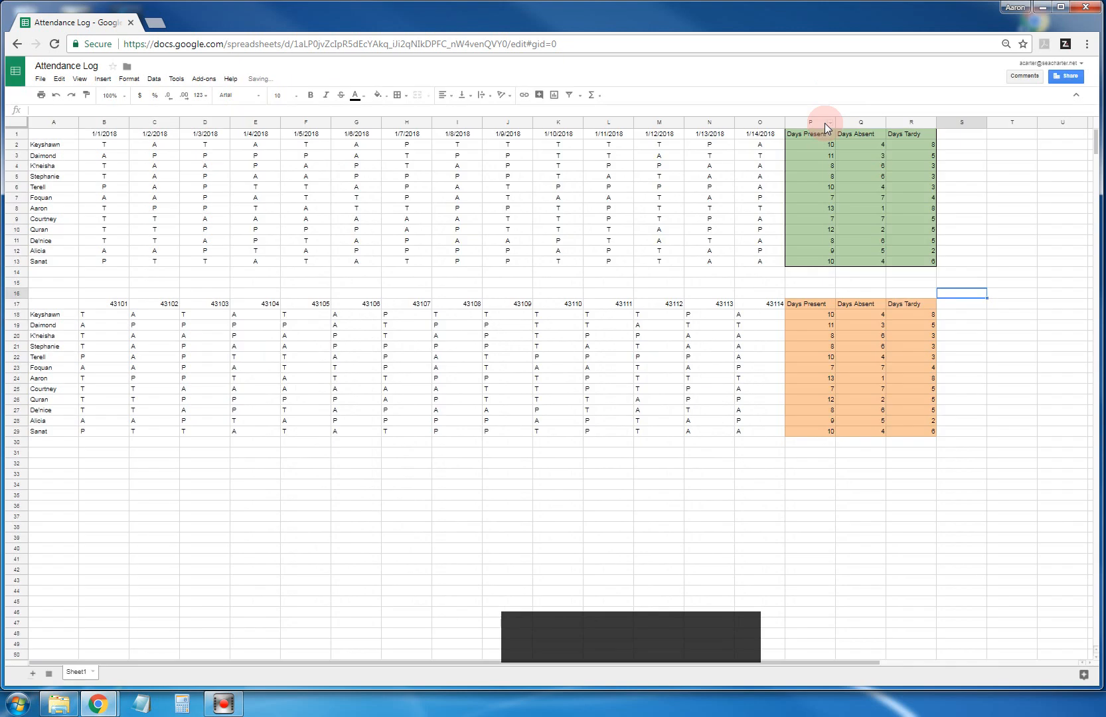
# Move the legend drawing below the copied table, over columns A and B from about row 31 to 38
pyautogui.click(1017, 322)
pyautogui.click(1006, 302)
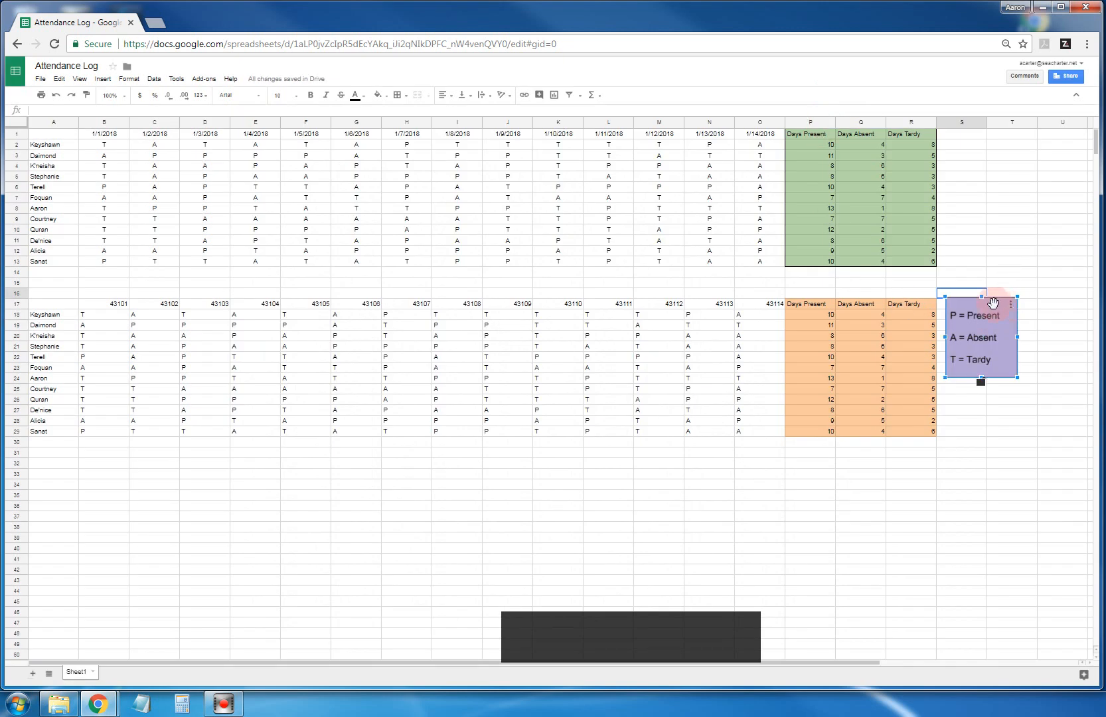
pyautogui.moveTo(992, 303)
pyautogui.mouseDown()
pyautogui.moveTo(852, 367)
pyautogui.moveTo(267, 466)
pyautogui.moveTo(111, 465)
pyautogui.moveTo(86, 454)
pyautogui.mouseUp()
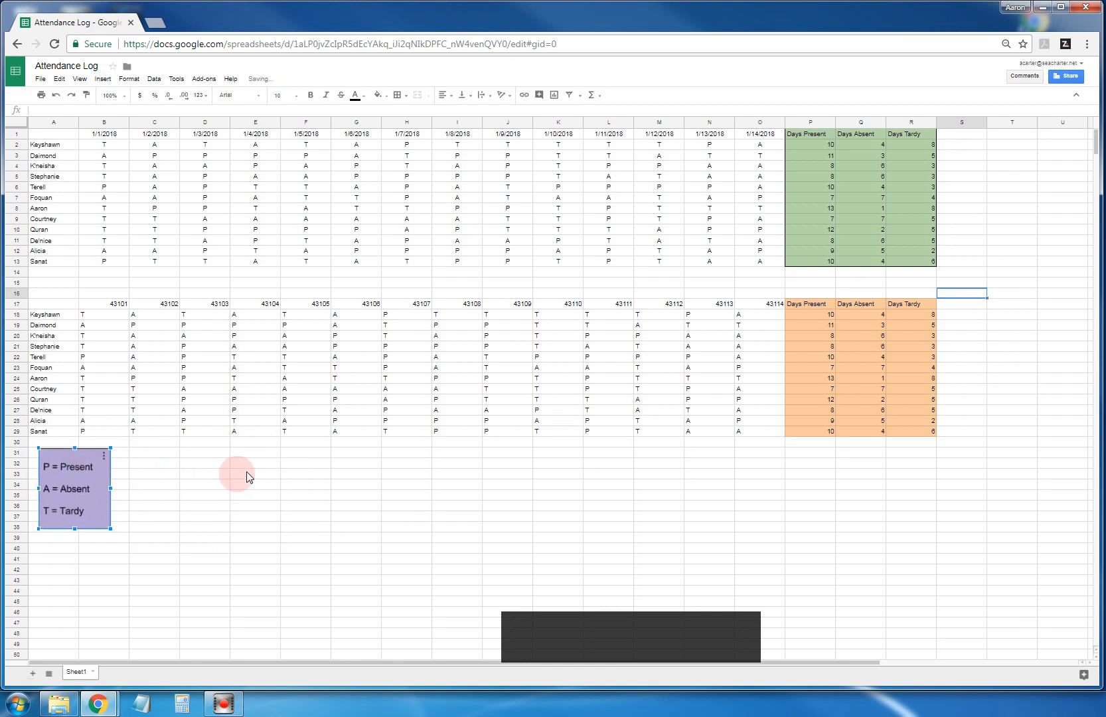
# Format the header numbers in B17:O17 of the copied table as dates
pyautogui.click(209, 509)
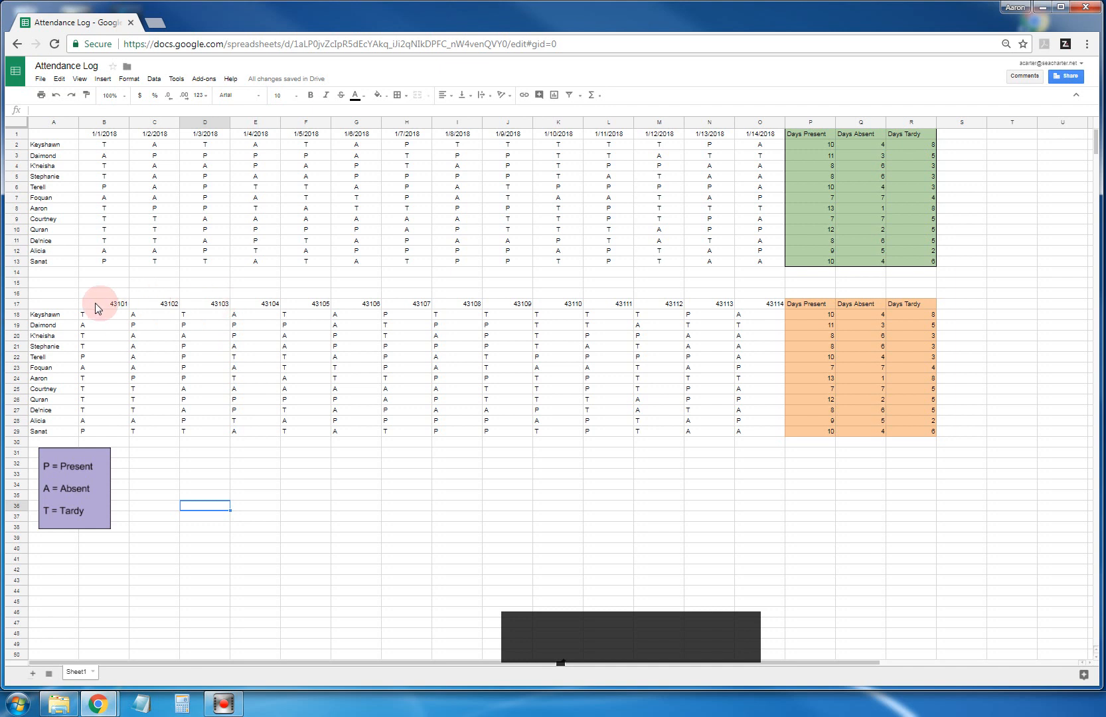
pyautogui.moveTo(95, 308); pyautogui.dragTo(748, 309)
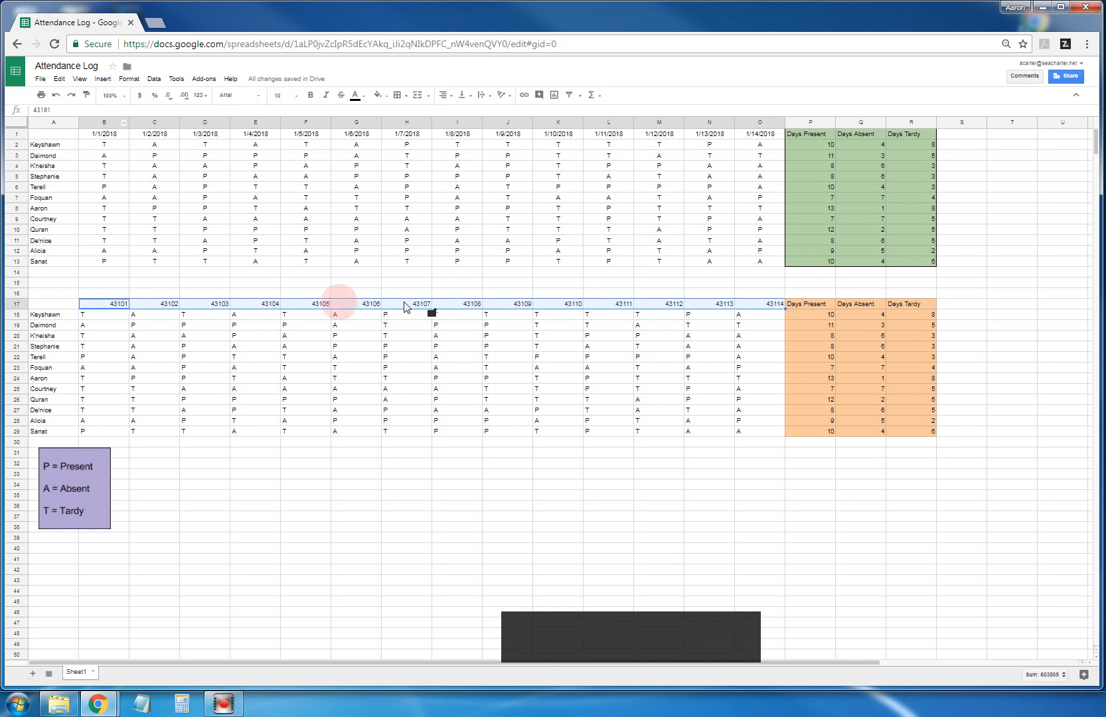
pyautogui.click(129, 79)
pyautogui.moveTo(136, 101)
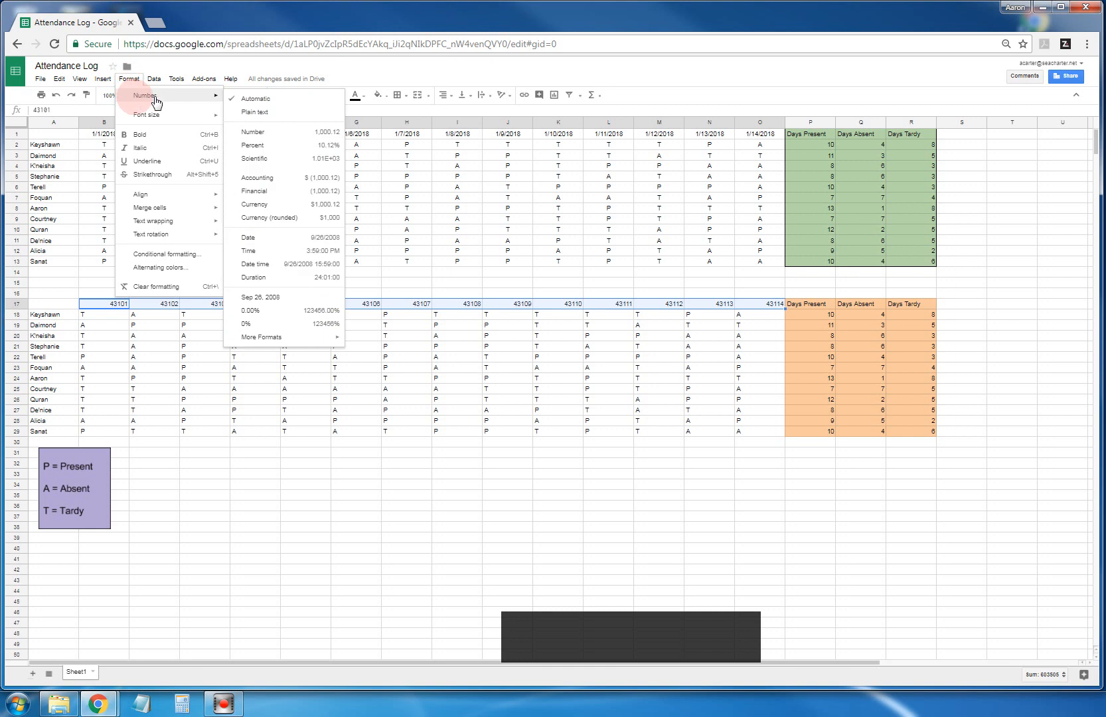
pyautogui.click(252, 239)
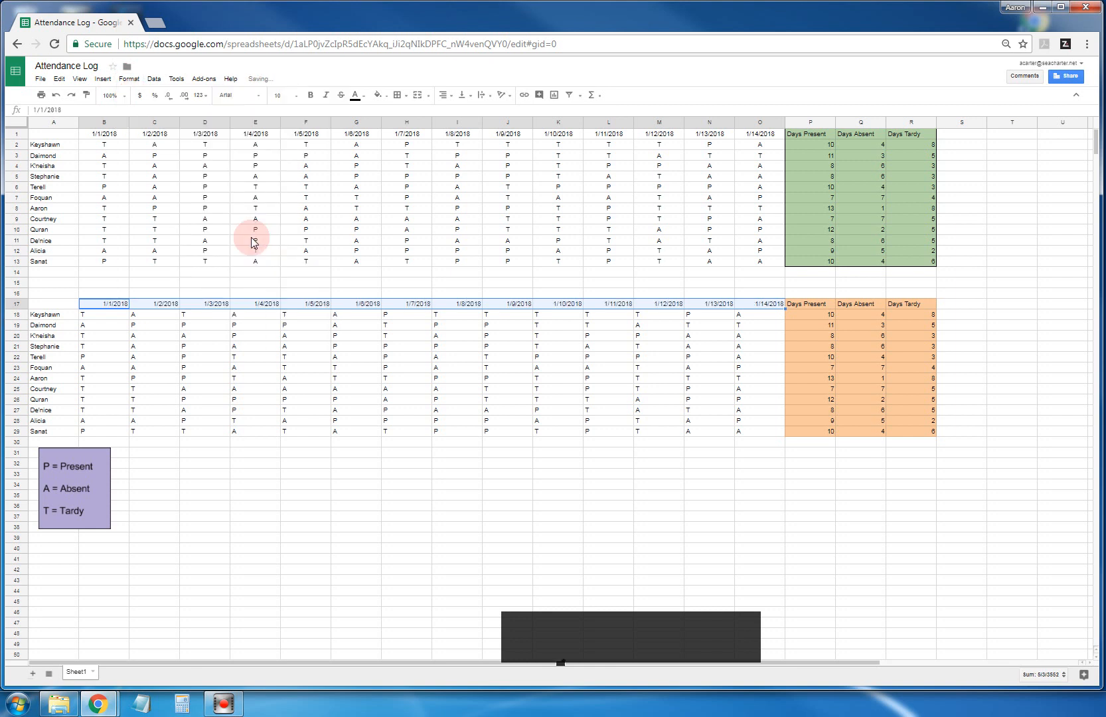
# Add an outer border around the orange Days Present, Days Absent and Days Tardy block in P17:R29
pyautogui.click(796, 306)
pyautogui.moveTo(794, 304); pyautogui.dragTo(911, 433)
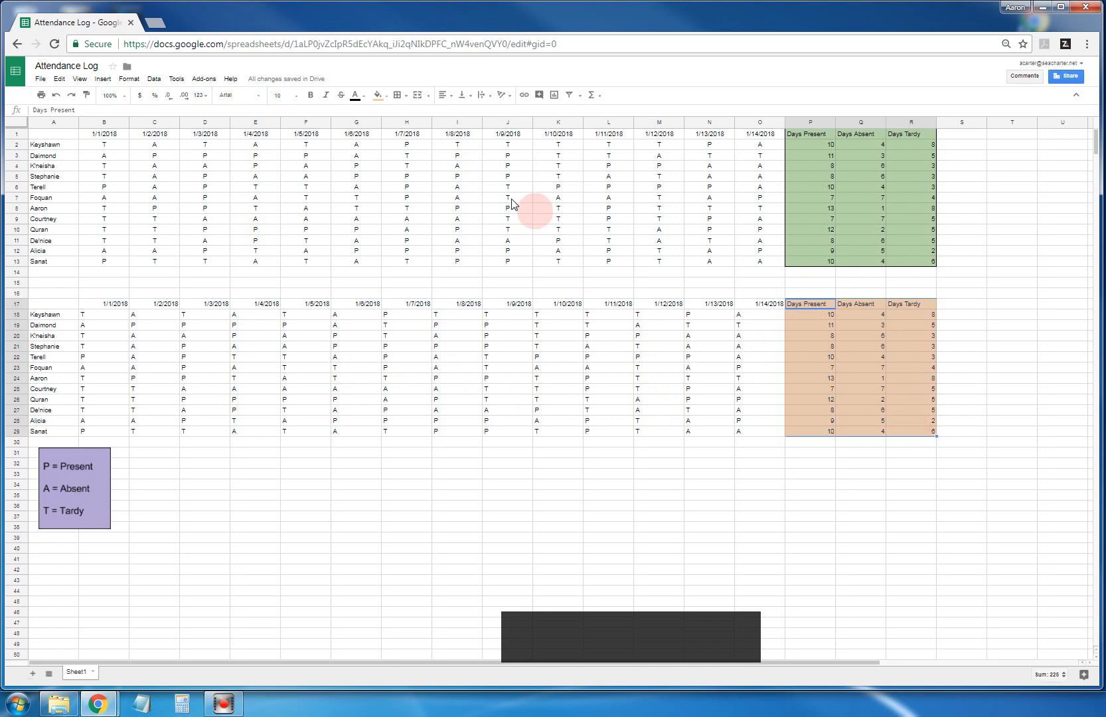
pyautogui.click(404, 98)
pyautogui.click(398, 95)
pyautogui.click(463, 117)
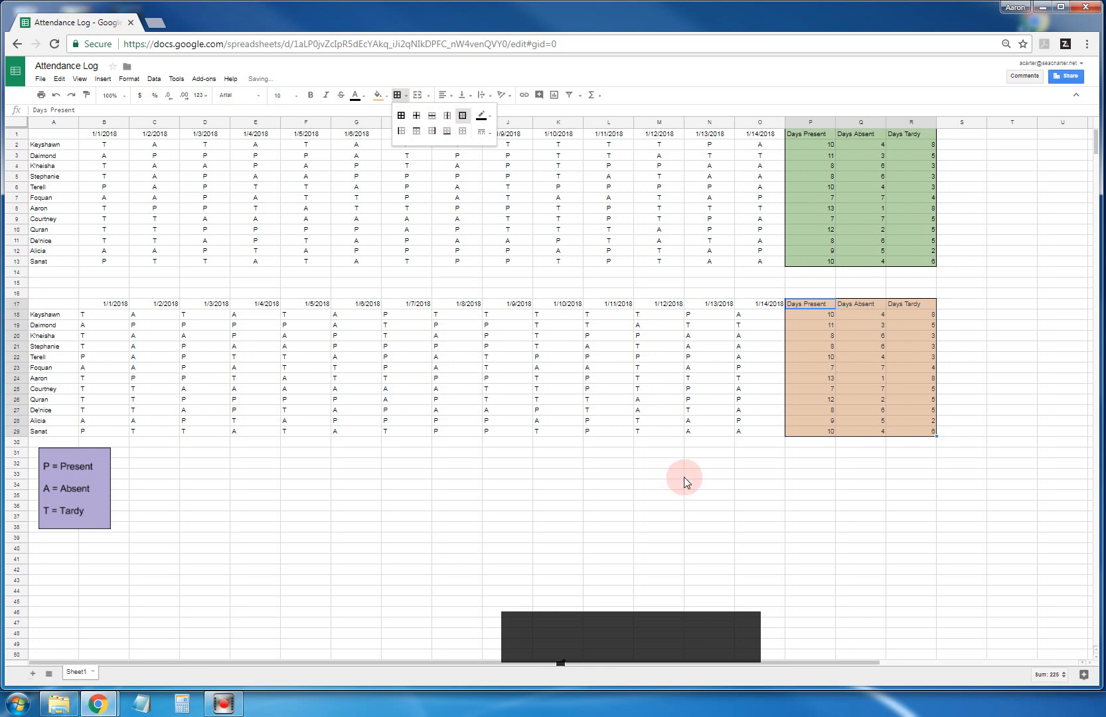